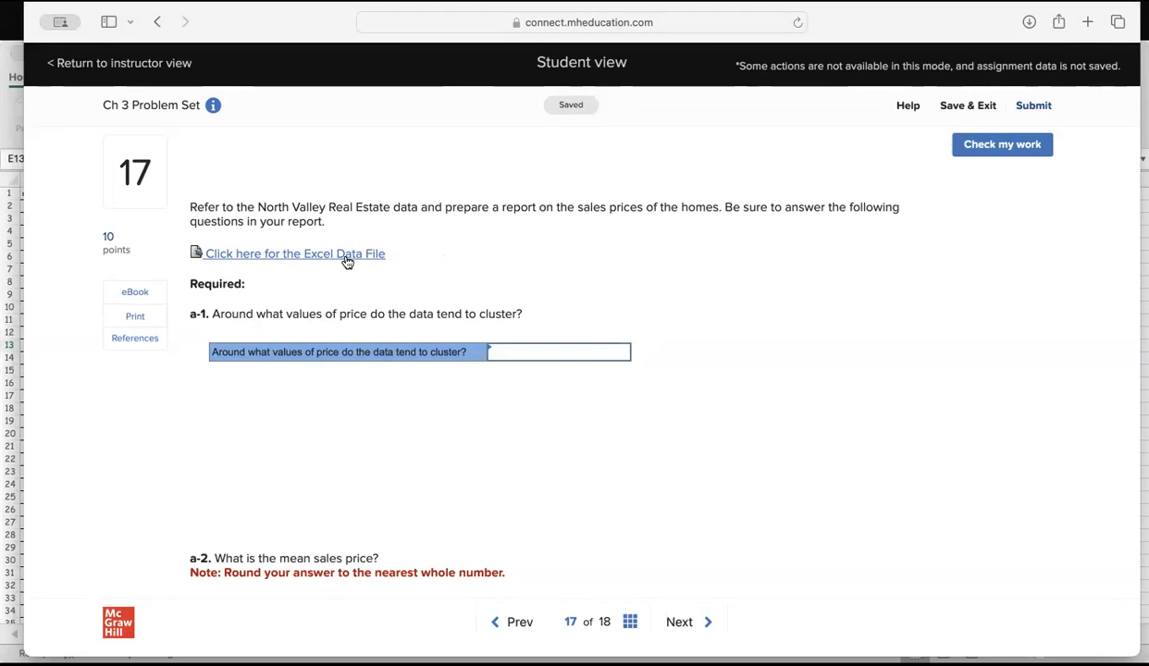
Review question a-1 on where the prices cluster and switch to the Ch3_78_19e workbook in Excel.
{"action": "left_click_drag", "start_coordinate": [212, 311], "coordinate": [530, 311]}
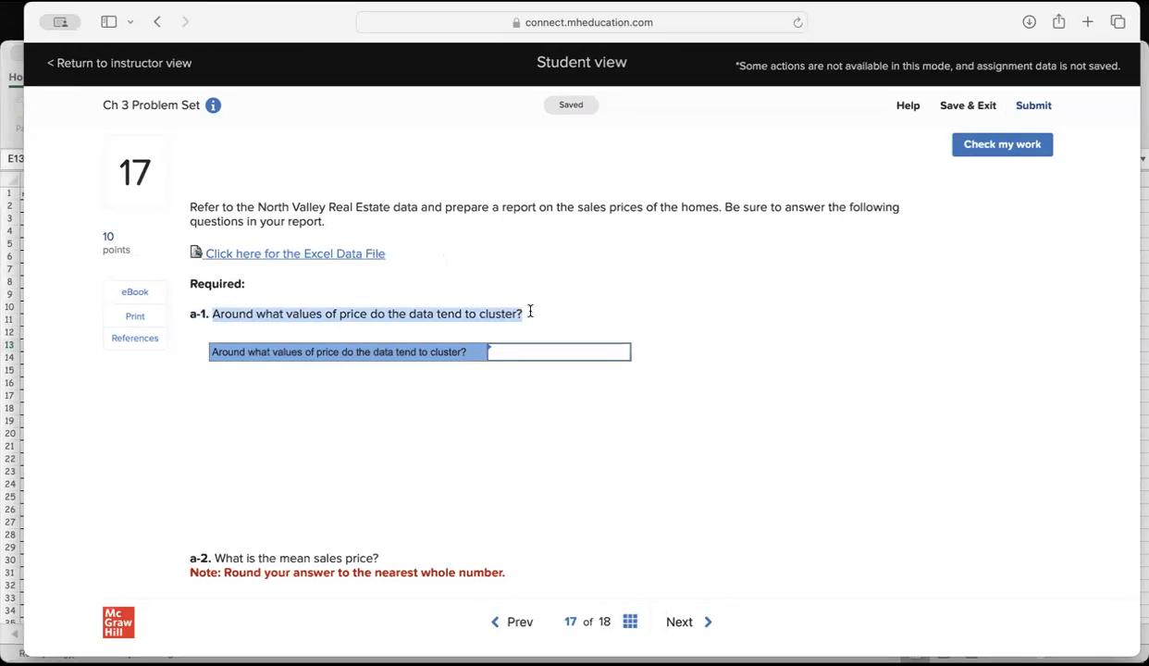
{"action": "left_click", "coordinate": [529, 314]}
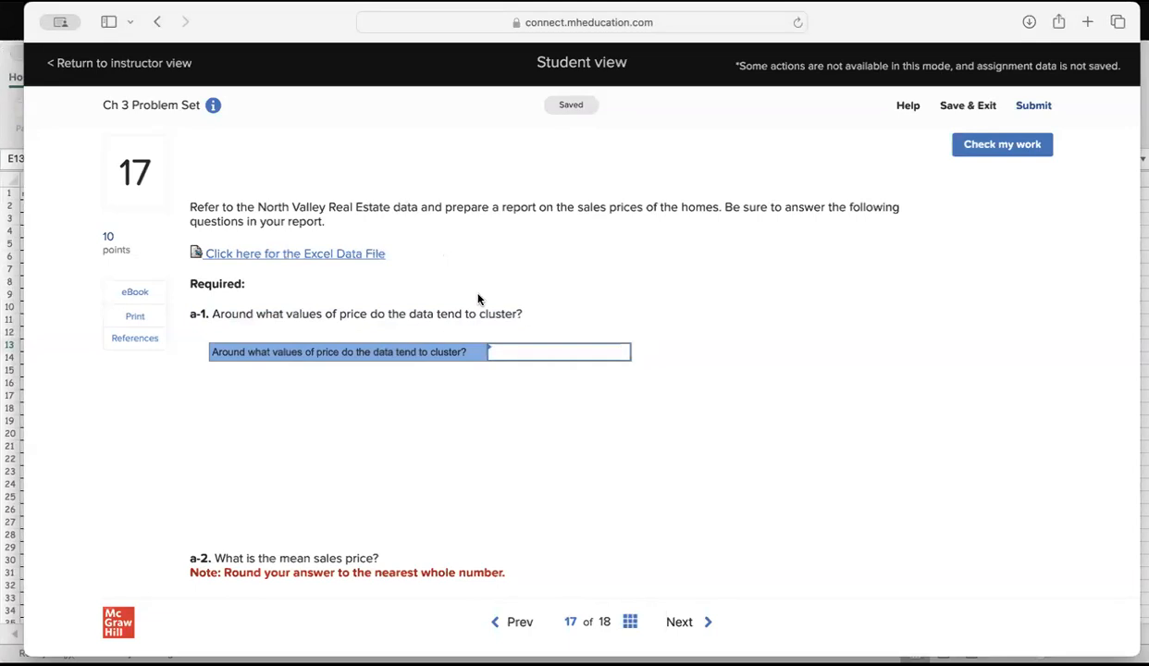
{"action": "left_click", "coordinate": [6, 73]}
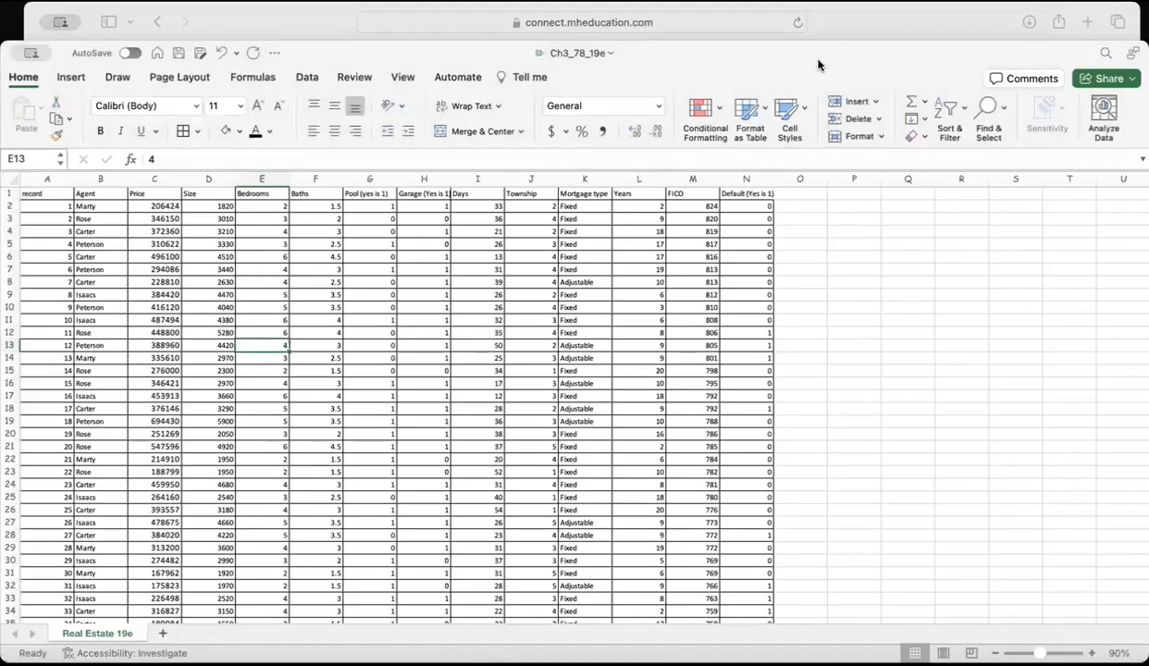
{"action": "left_click_drag", "start_coordinate": [816, 52], "coordinate": [816, 44]}
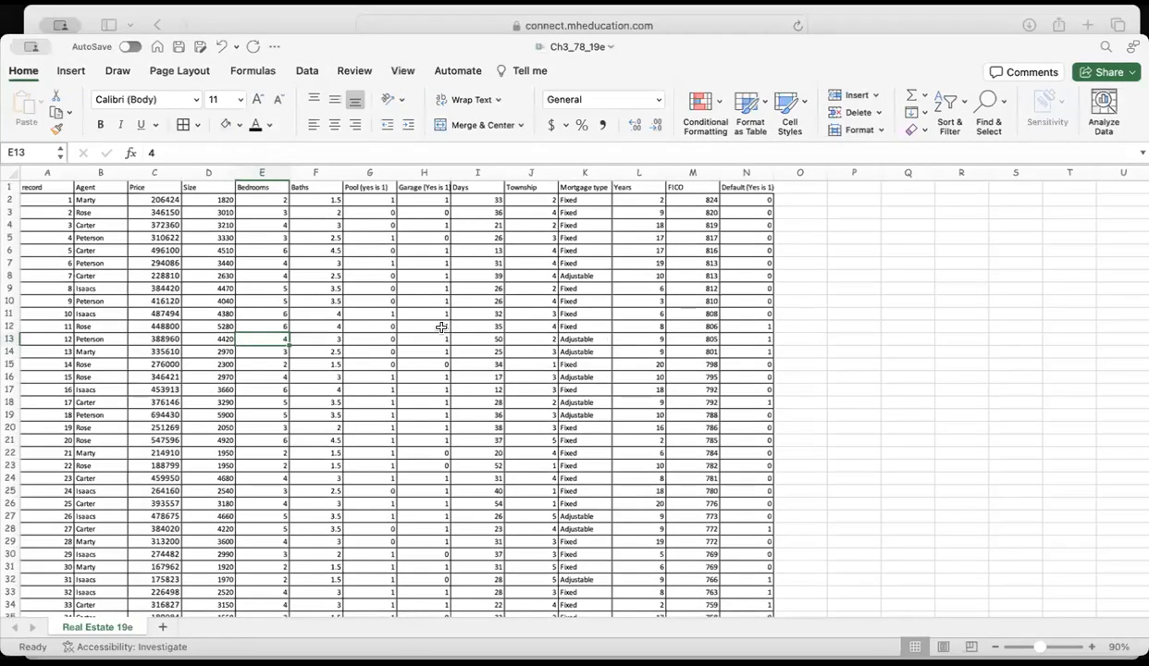
{"action": "scroll", "coordinate": [441, 326], "scroll_direction": "up", "scroll_amount": 1}
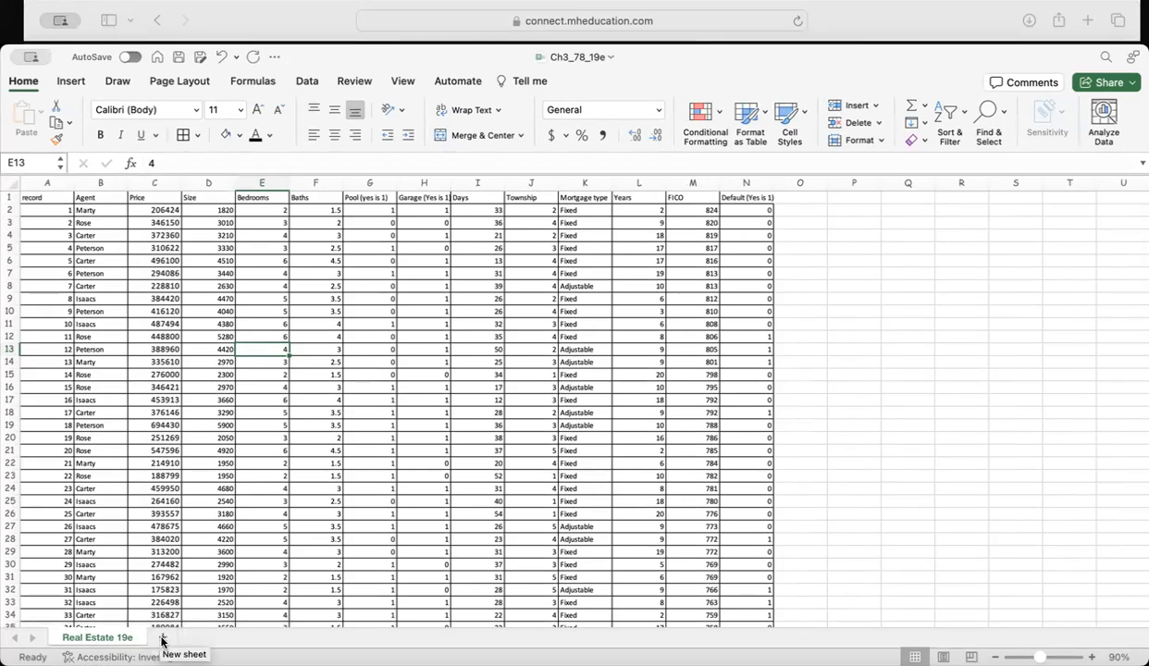
Add a new worksheet to the workbook and rename it Price.
{"action": "left_click", "coordinate": [162, 638]}
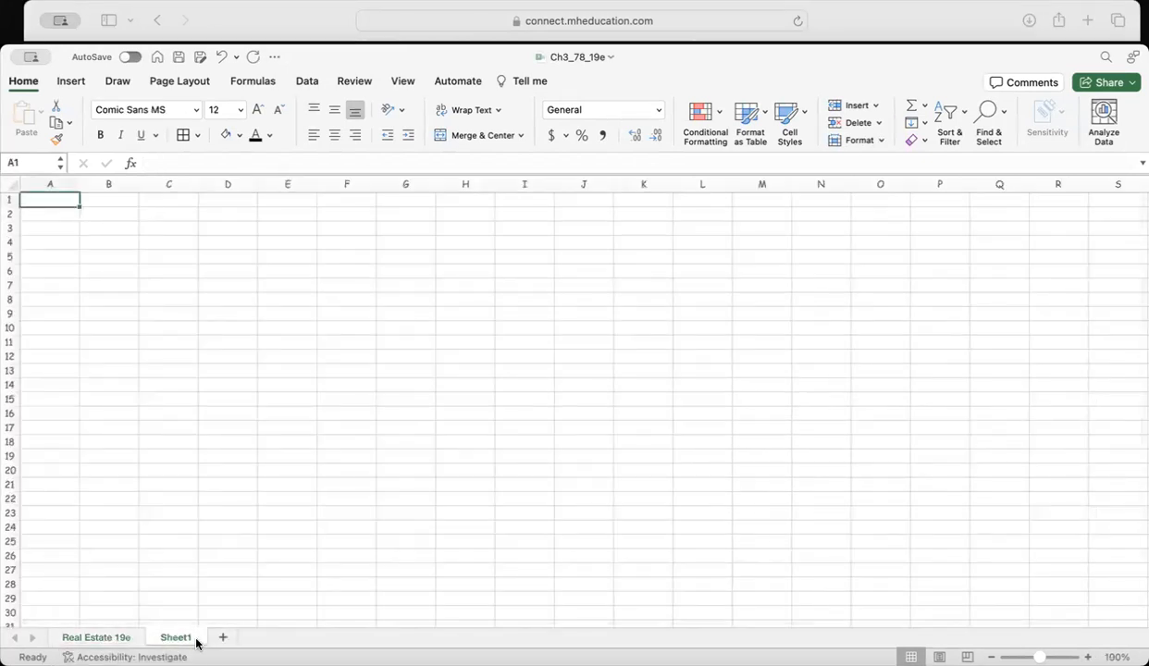
{"action": "right_click", "coordinate": [191, 640]}
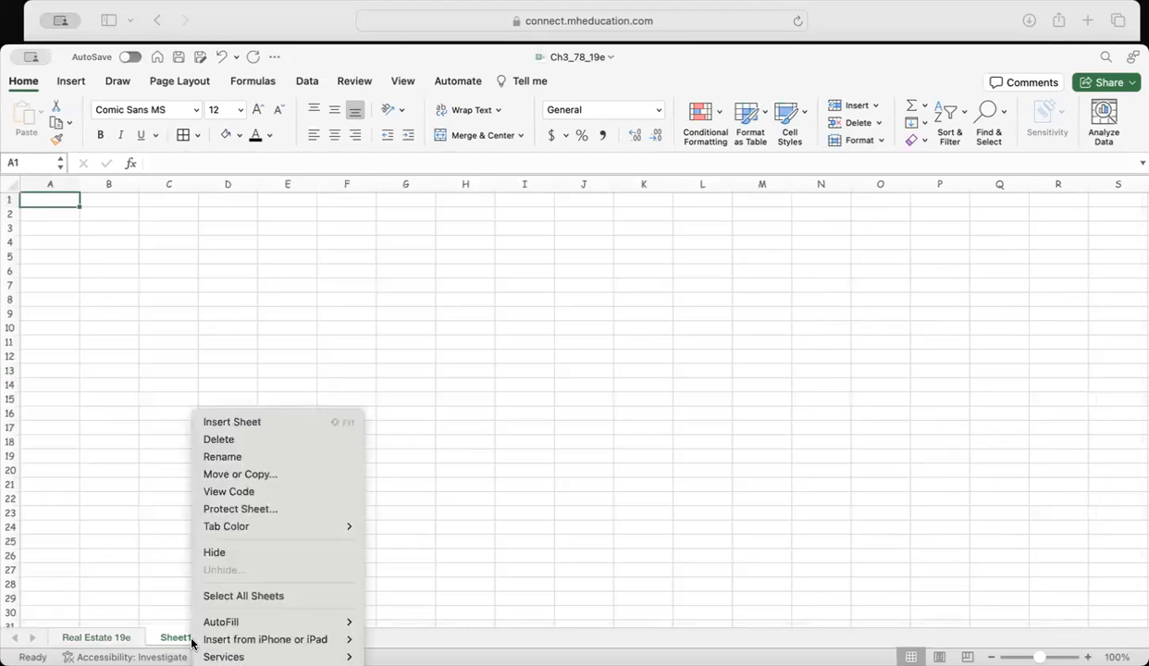
{"action": "left_click", "coordinate": [222, 457]}
{"action": "type", "text": "Price"}
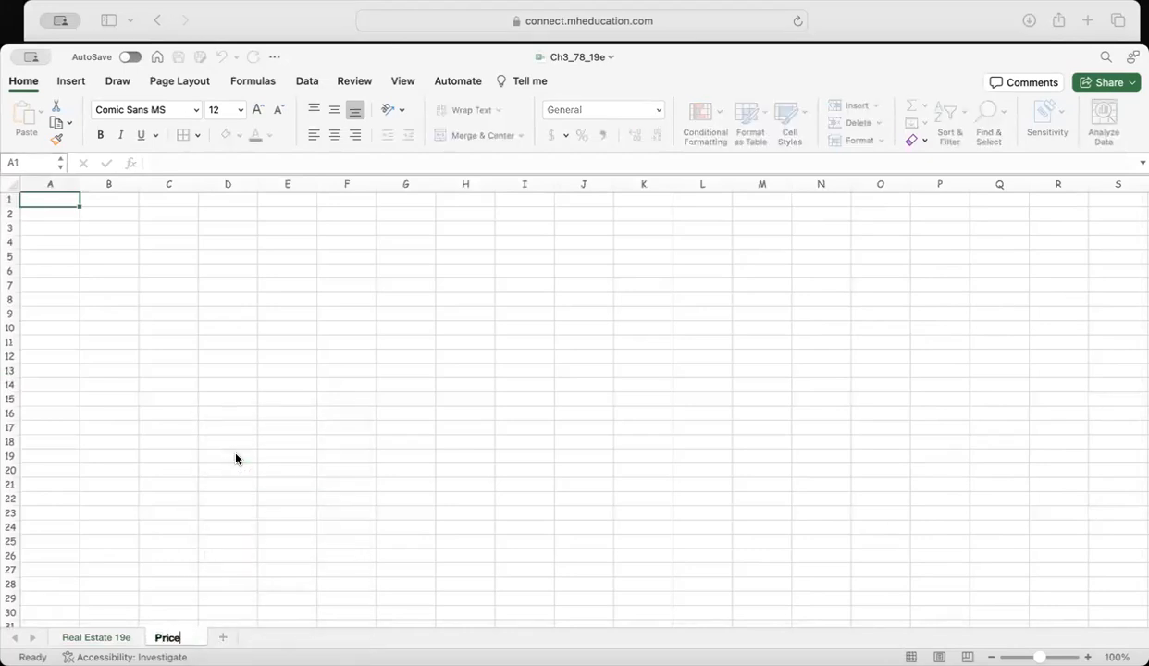
{"action": "left_click", "coordinate": [233, 455]}
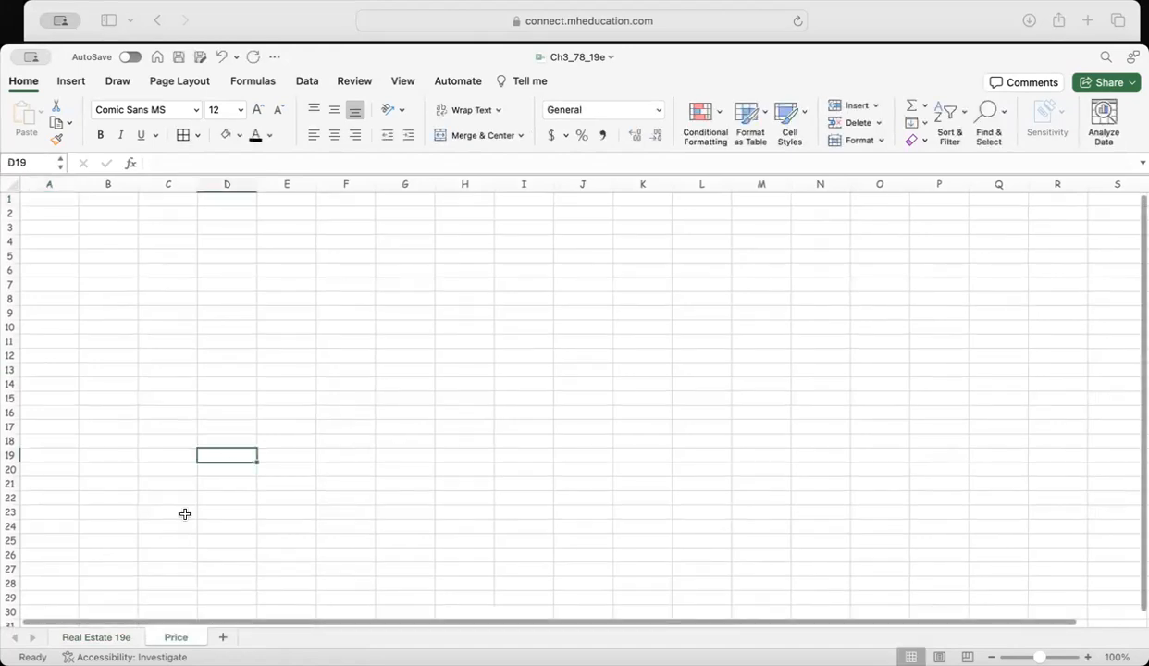
Copy the entire Price column from the Real Estate 19e sheet into column A of the Price sheet, starting at A1.
{"action": "left_click", "coordinate": [109, 639]}
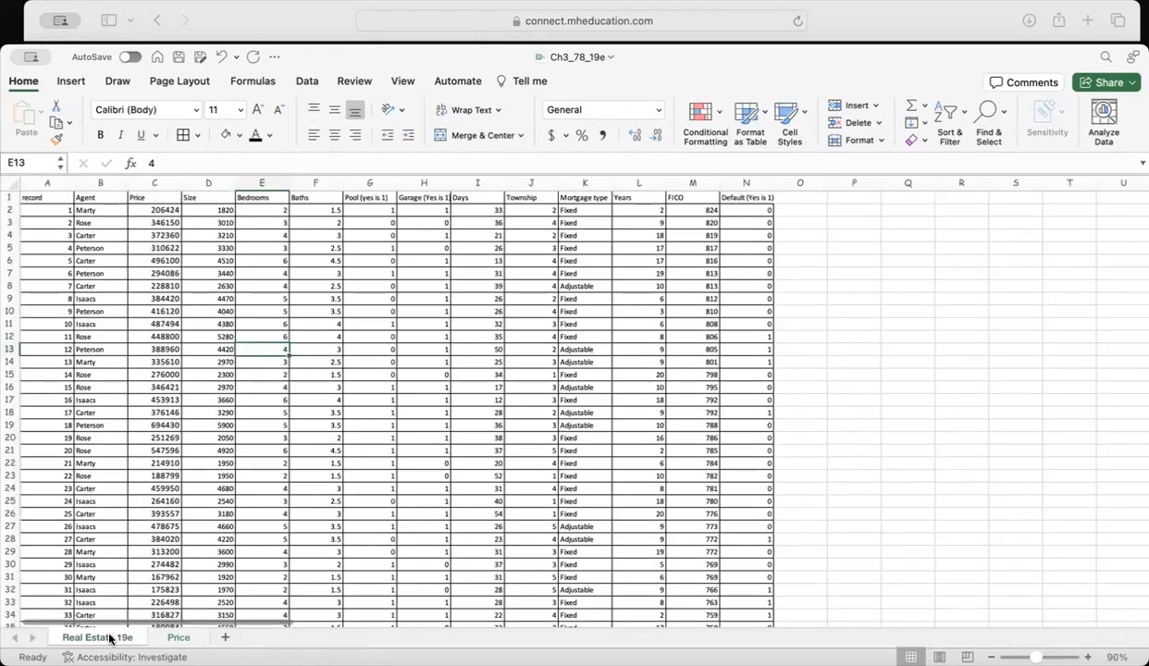
{"action": "left_click", "coordinate": [165, 184]}
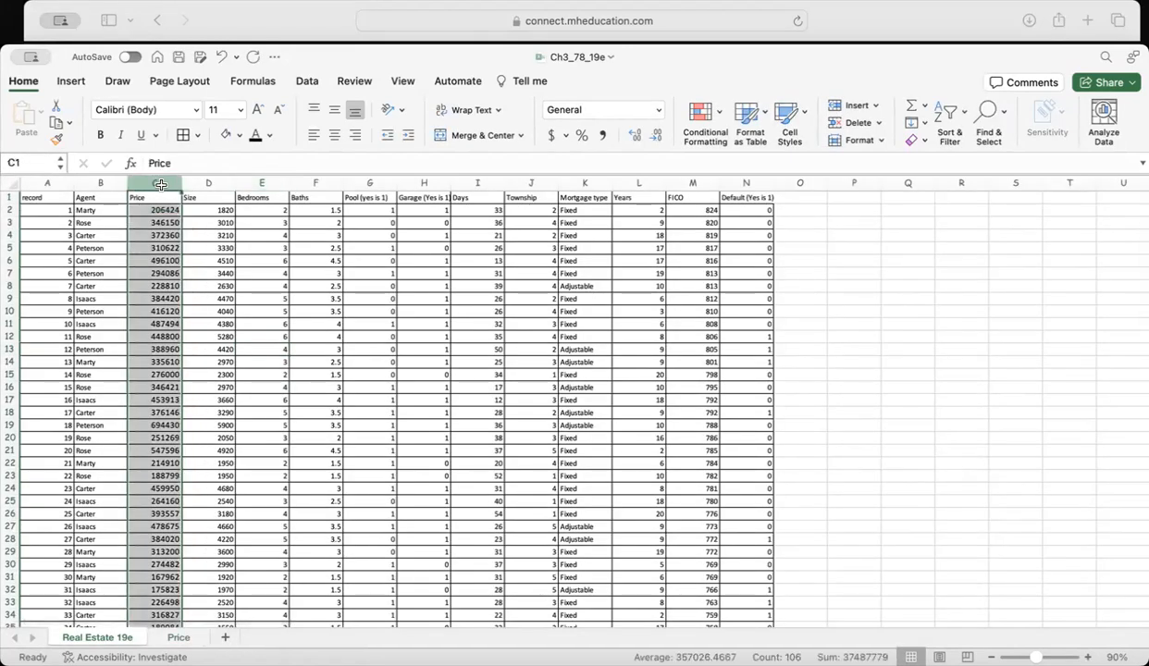
{"action": "key", "text": "super+c"}
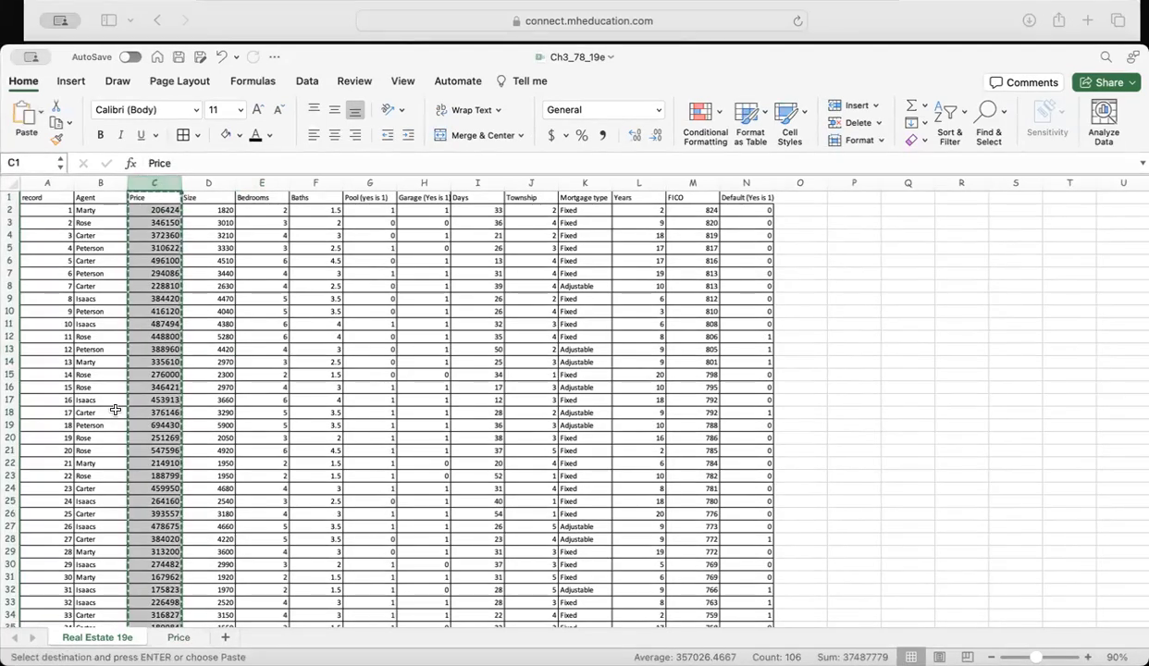
{"action": "left_click", "coordinate": [165, 638]}
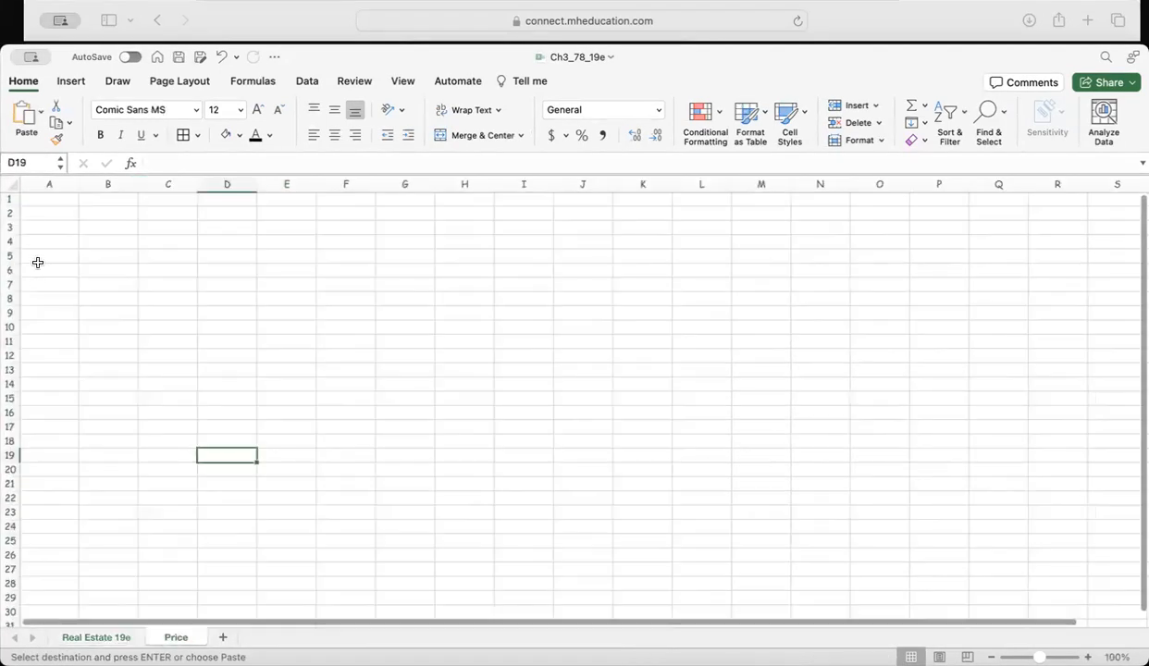
{"action": "left_click", "coordinate": [50, 200]}
{"action": "key", "text": "super+v"}
{"action": "left_click", "coordinate": [168, 255]}
Look through the list of sales prices in column A of the Price sheet.
{"action": "scroll", "coordinate": [30, 202], "scroll_direction": "up", "scroll_amount": 6}
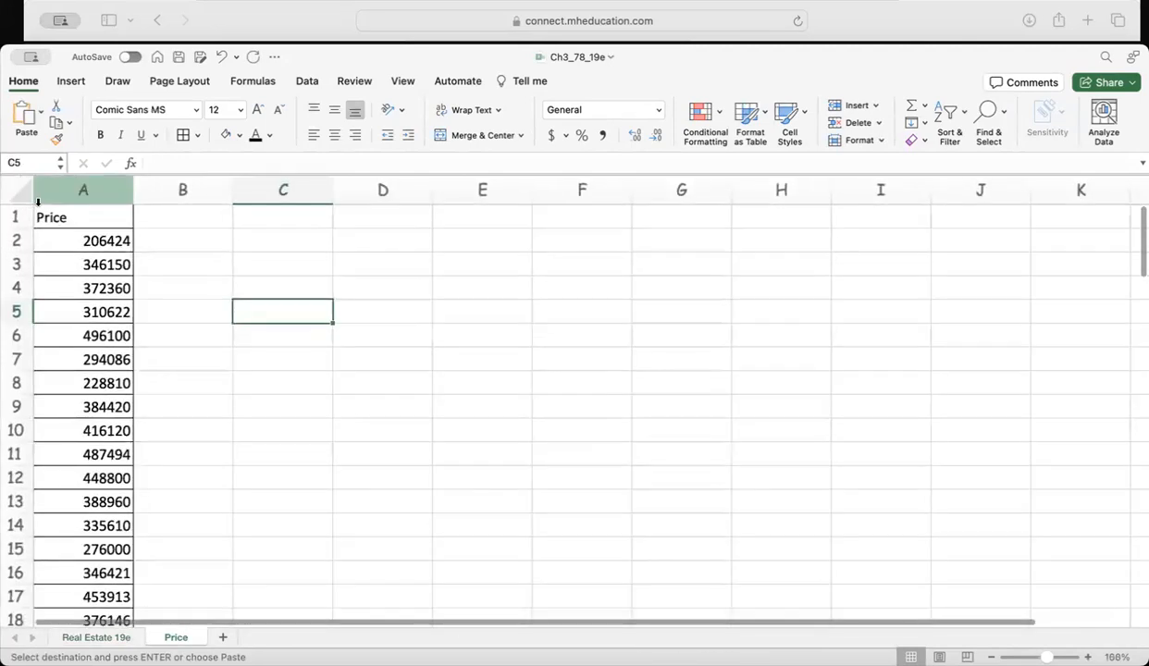
{"action": "scroll", "coordinate": [77, 278], "scroll_direction": "down", "scroll_amount": 3}
{"action": "scroll", "coordinate": [77, 279], "scroll_direction": "up", "scroll_amount": 3}
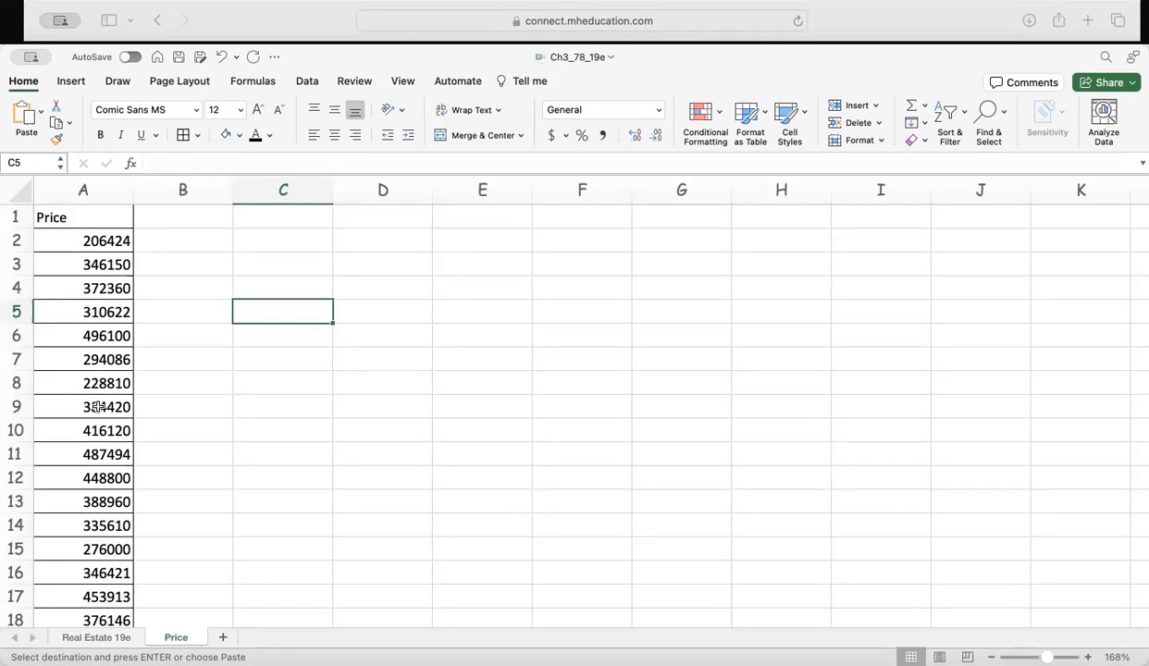
{"action": "scroll", "coordinate": [96, 408], "scroll_direction": "down", "scroll_amount": 5}
{"action": "scroll", "coordinate": [97, 407], "scroll_direction": "down", "scroll_amount": 3}
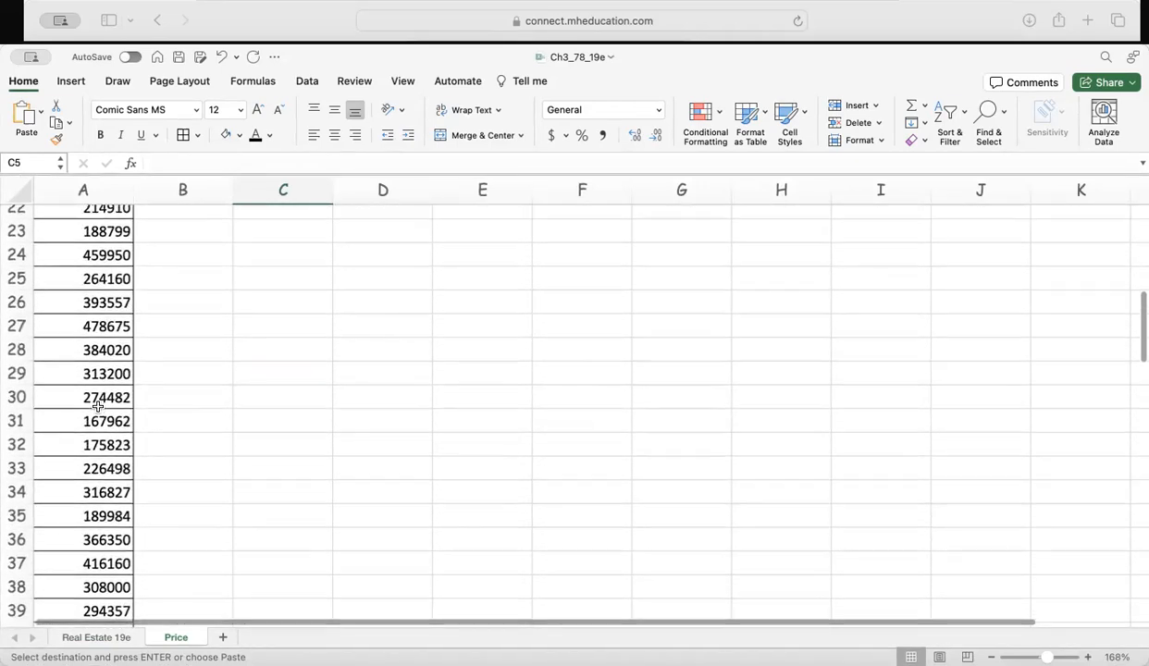
{"action": "scroll", "coordinate": [97, 408], "scroll_direction": "up", "scroll_amount": 8}
{"action": "scroll", "coordinate": [98, 407], "scroll_direction": "down", "scroll_amount": 1}
{"action": "scroll", "coordinate": [98, 407], "scroll_direction": "up", "scroll_amount": 1}
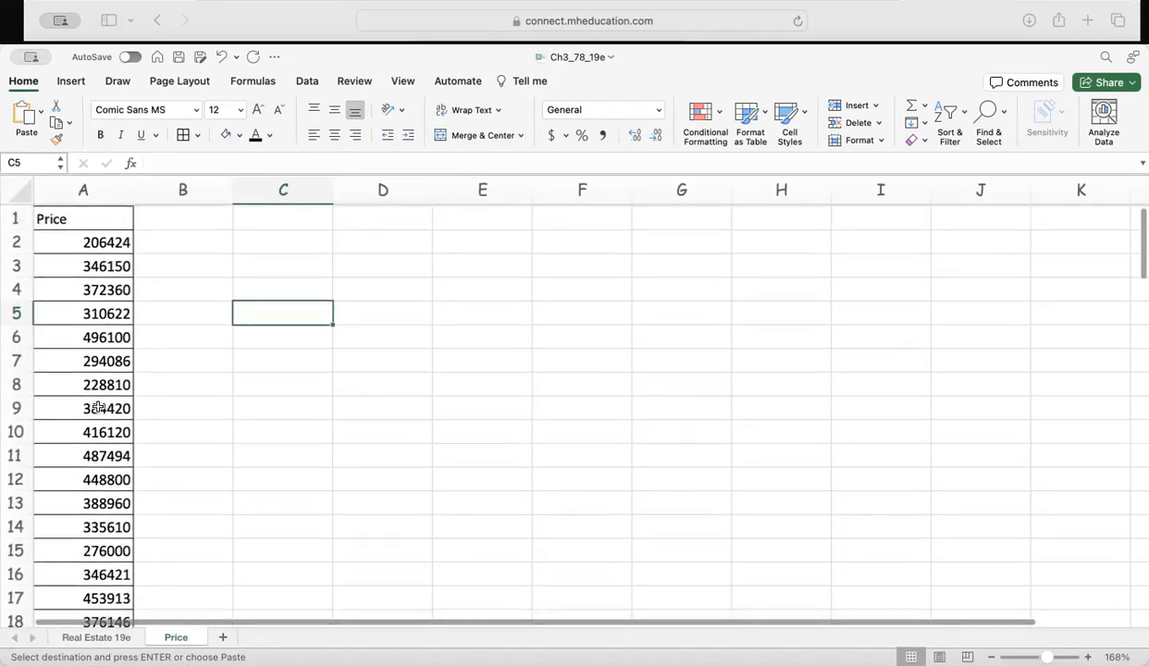
Enter the labels Mean in cell F2 and Median in cell F3.
{"action": "double_click", "coordinate": [579, 289]}
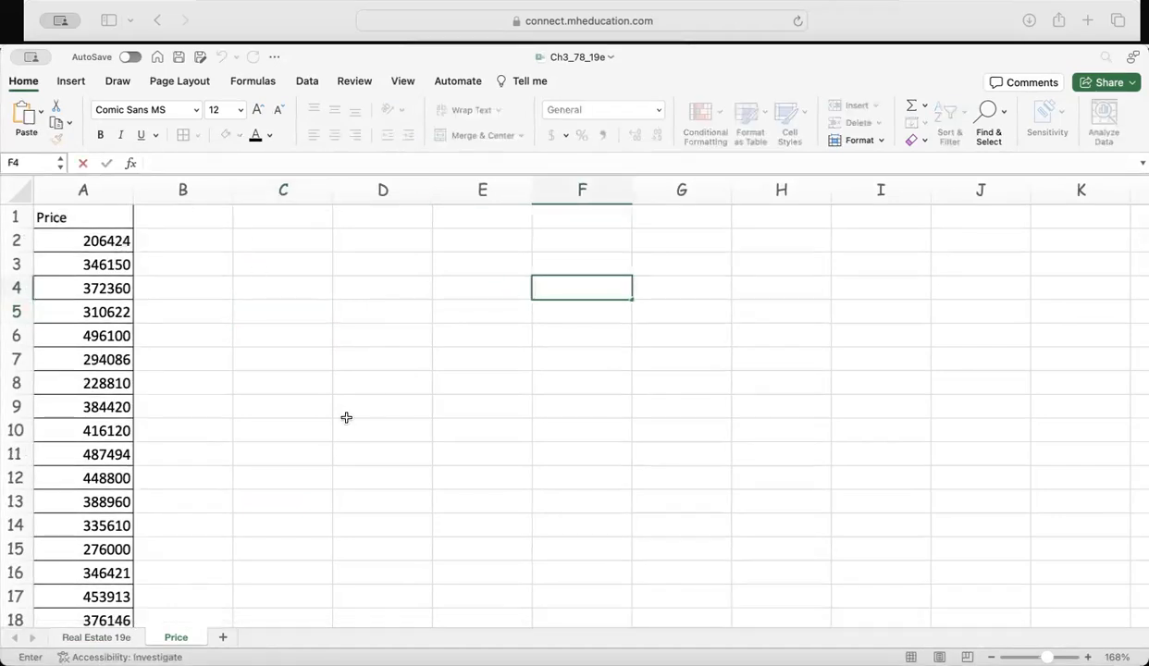
{"action": "left_click", "coordinate": [536, 237]}
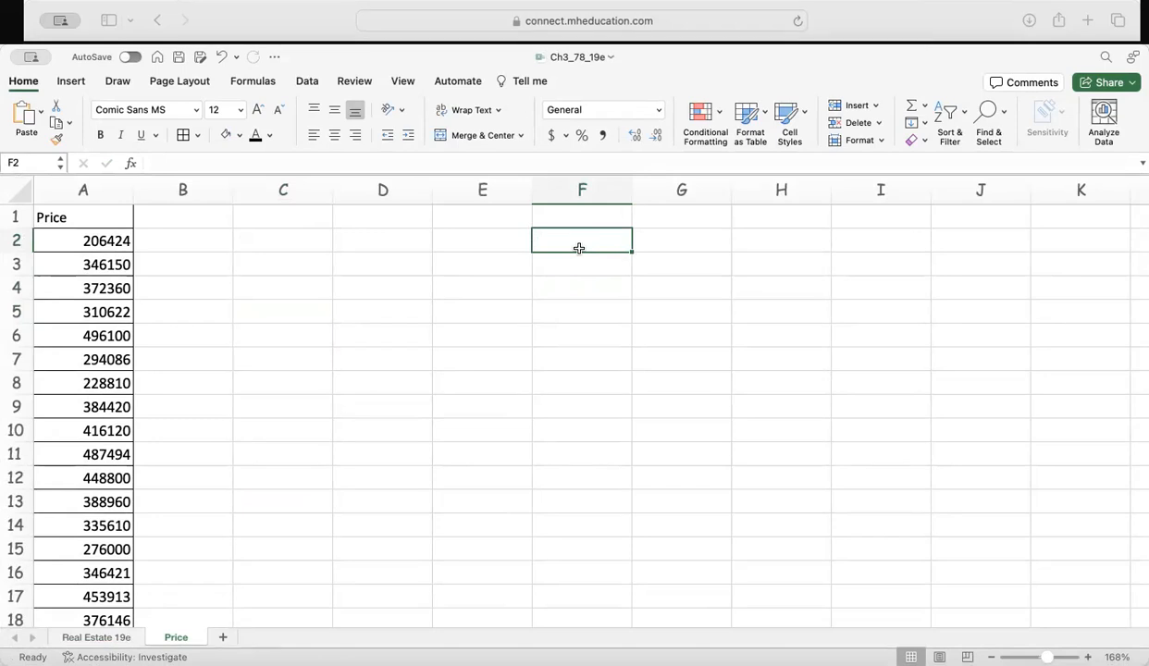
{"action": "type", "text": "Mean"}
{"action": "key", "text": "Return"}
{"action": "type", "text": "<ed"}
{"action": "key", "text": "BackSpace"}
{"action": "key", "text": "BackSpace"}
{"action": "key", "text": "BackSpace"}
{"action": "type", "text": "Median"}
{"action": "key", "text": "Return"}
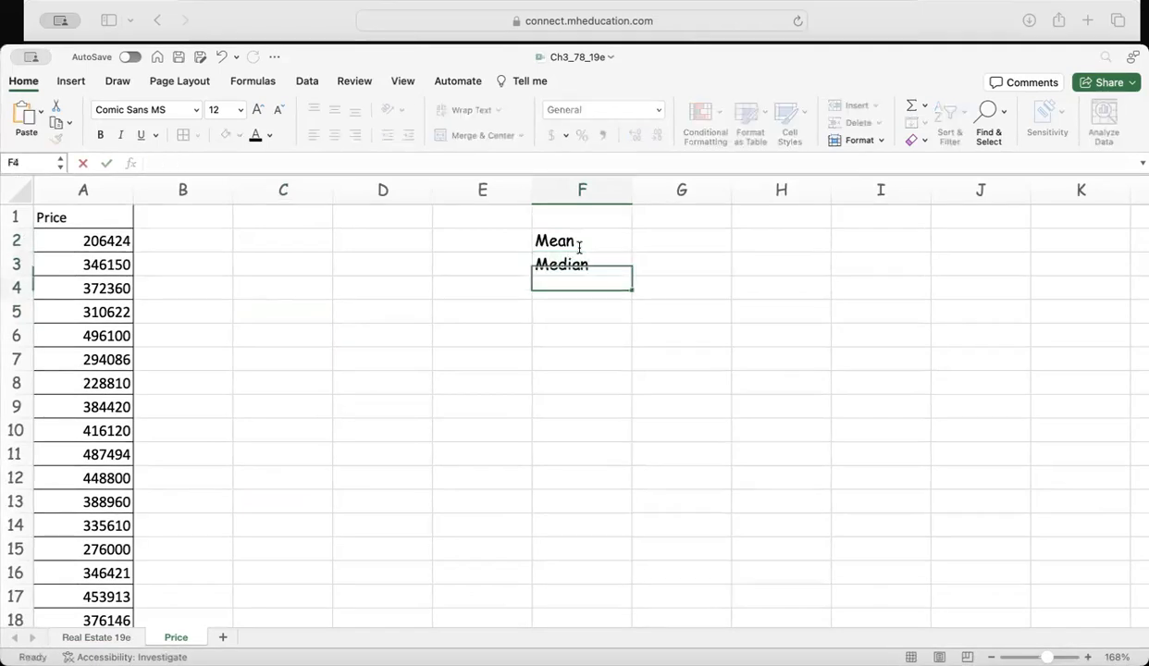
Enter the labels Skew in cell F4 and Range in cell F5.
{"action": "type", "text": "Range"}
{"action": "key", "text": "Return"}
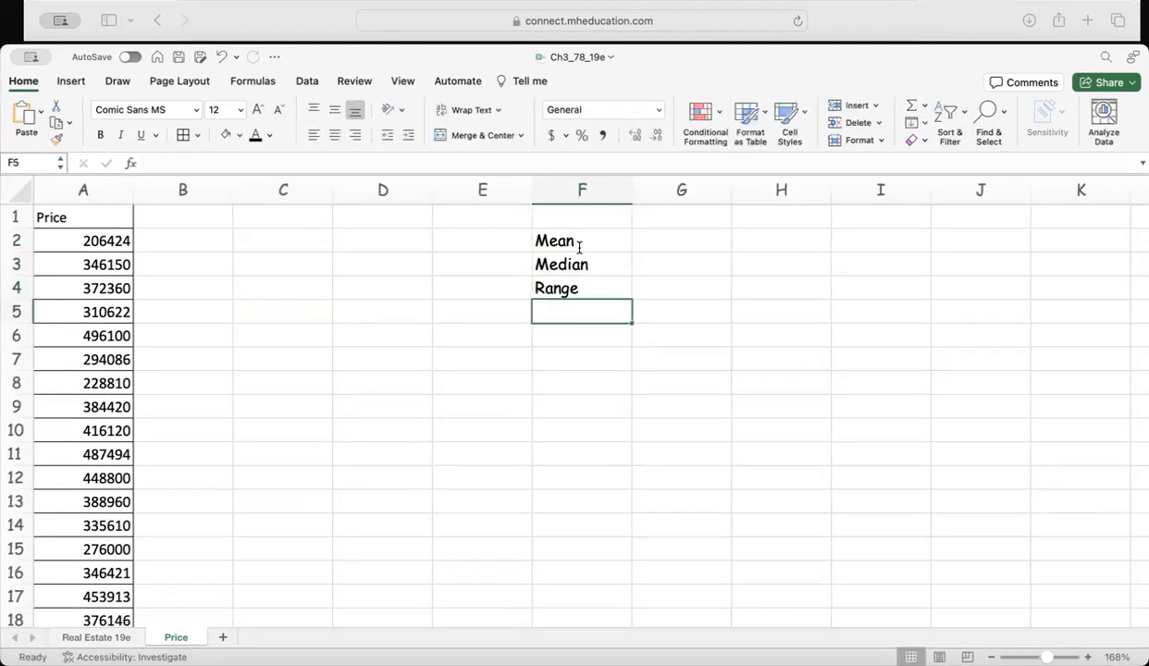
{"action": "left_click", "coordinate": [589, 288]}
{"action": "type", "text": "Skew"}
{"action": "key", "text": "Return"}
{"action": "type", "text": "Range"}
{"action": "key", "text": "Return"}
Enter the labels Variance in cell F6 and Standard Deviation in cell F7.
{"action": "type", "text": "variance"}
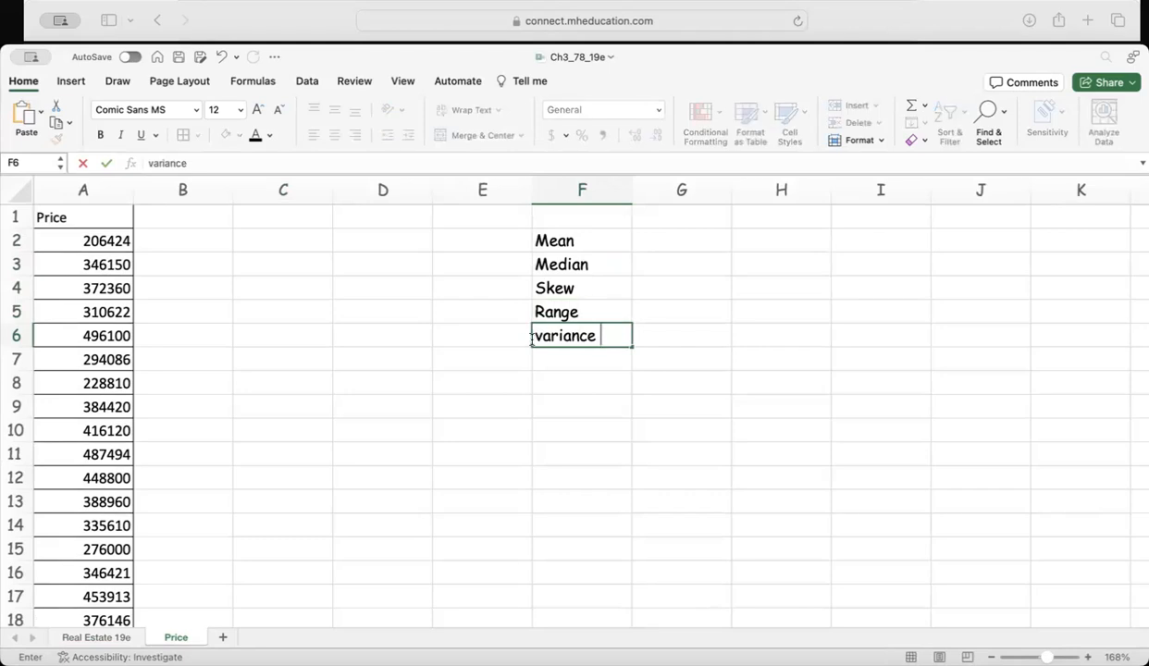
{"action": "left_click", "coordinate": [543, 359]}
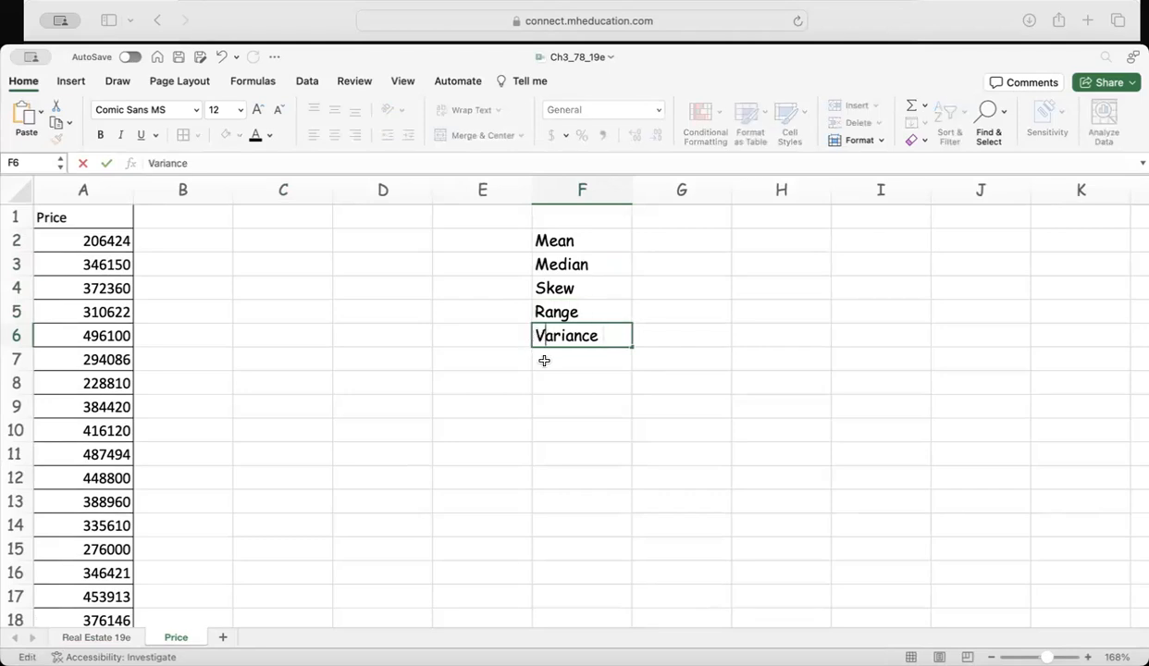
{"action": "type", "text": "Standard De"}
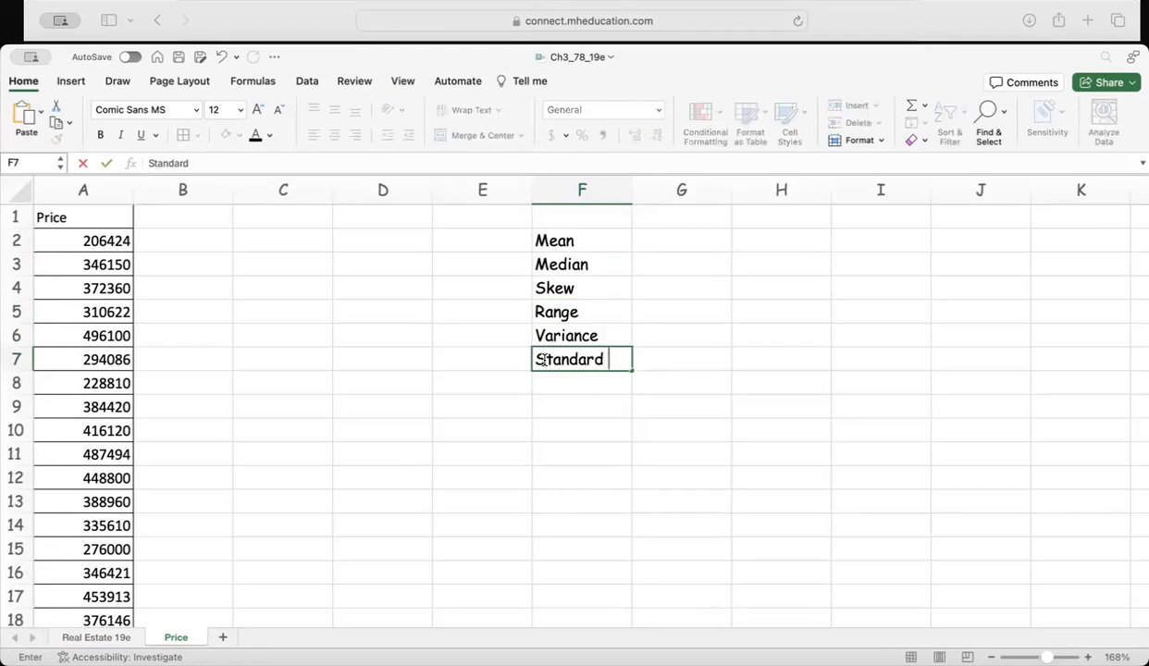
{"action": "type", "text": "viation"}
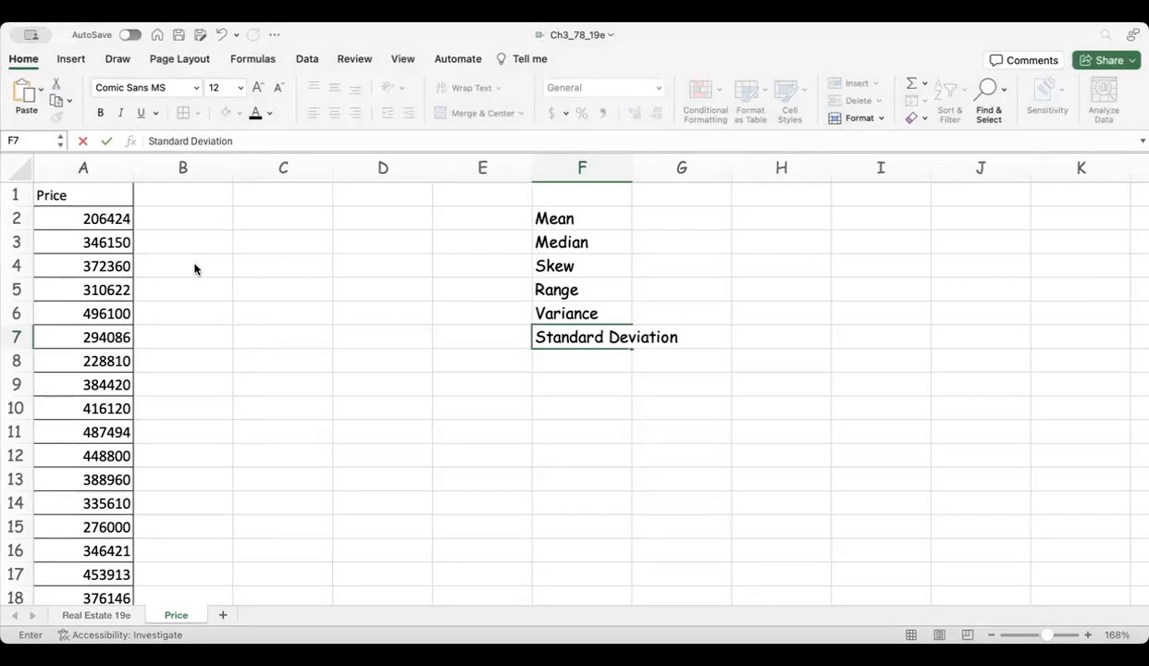
{"action": "left_click", "coordinate": [735, 219]}
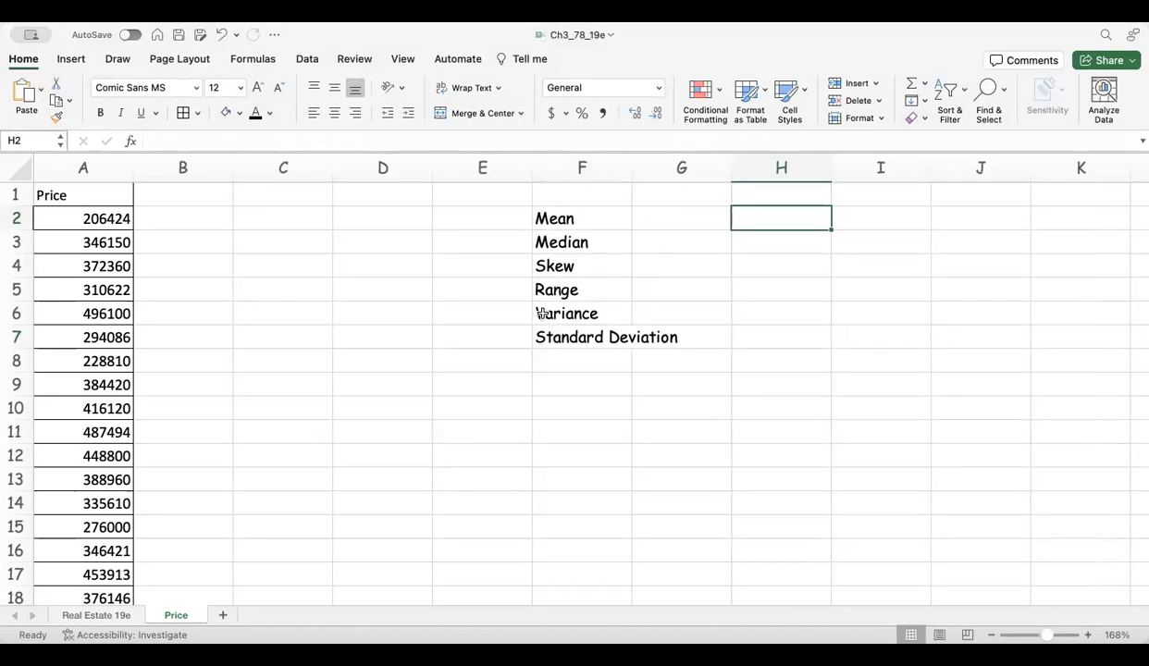
Calculate the mean price in cell G2 with an AVERAGE formula over A2:A106.
{"action": "left_click", "coordinate": [697, 211]}
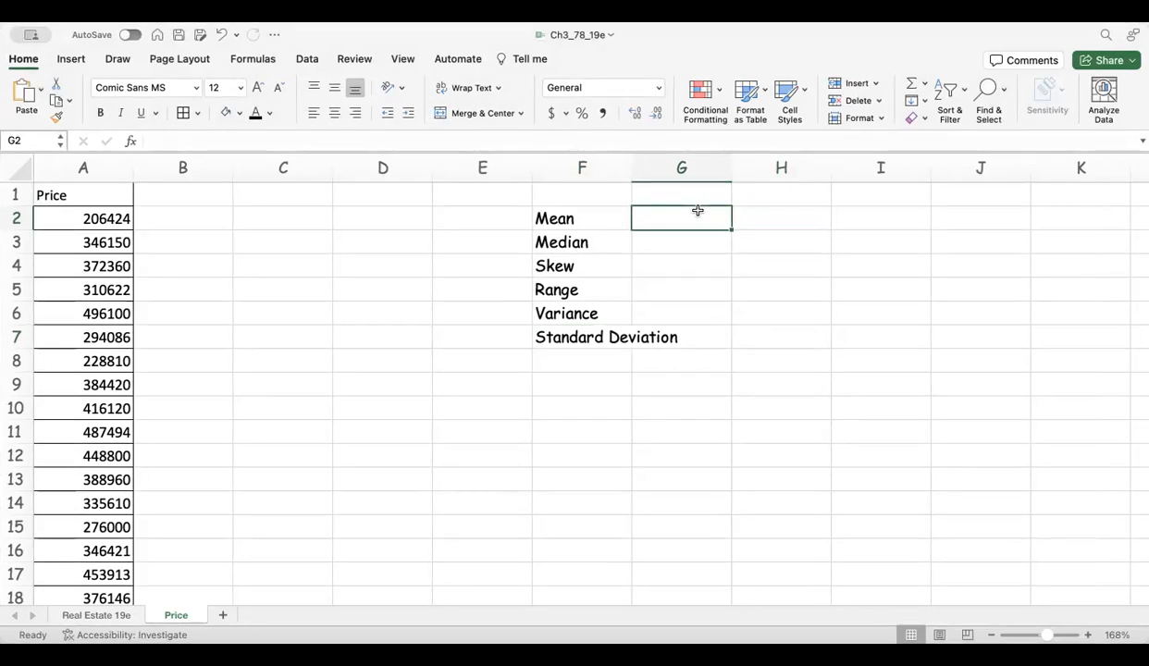
{"action": "type", "text": "="}
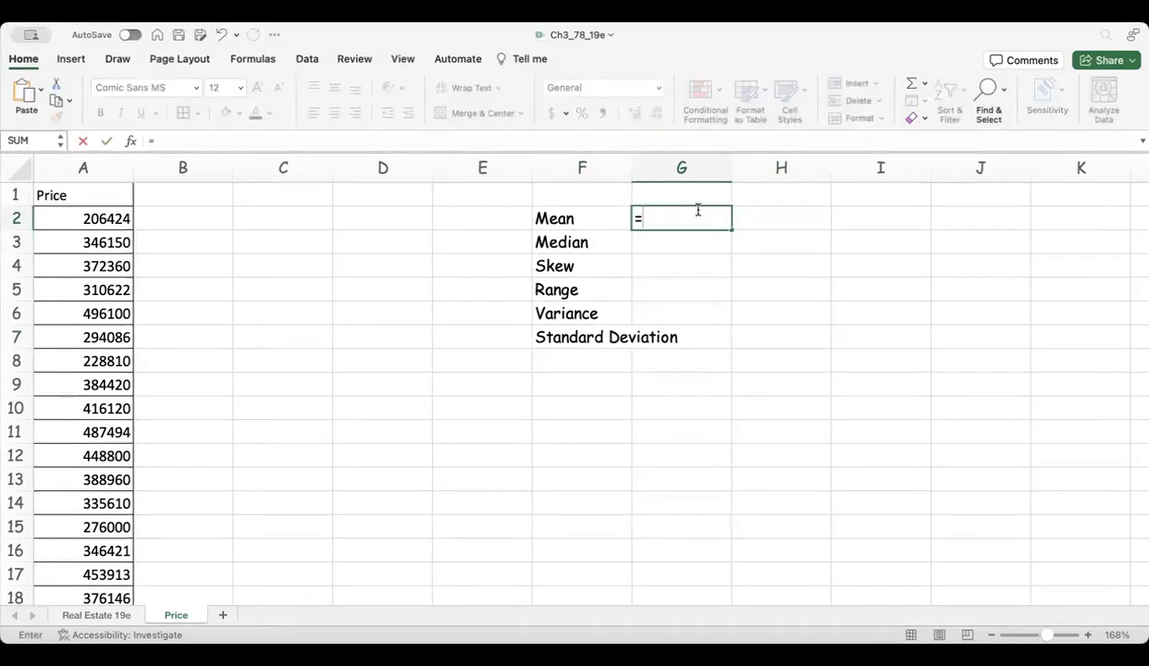
{"action": "type", "text": "aver"}
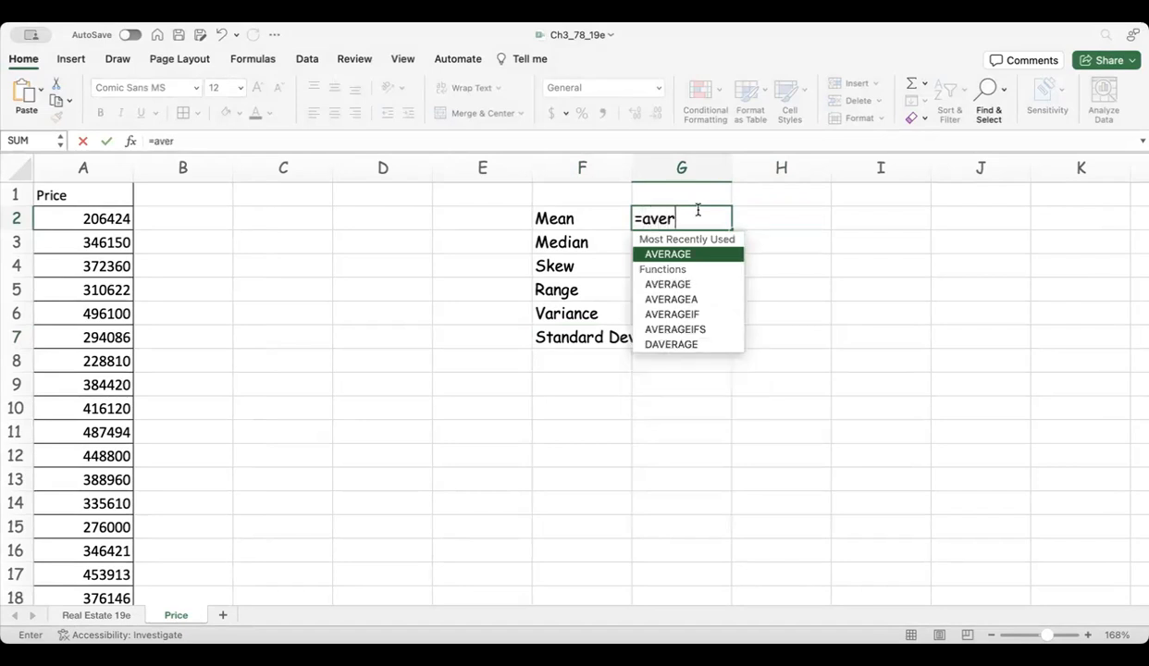
{"action": "type", "text": "age("}
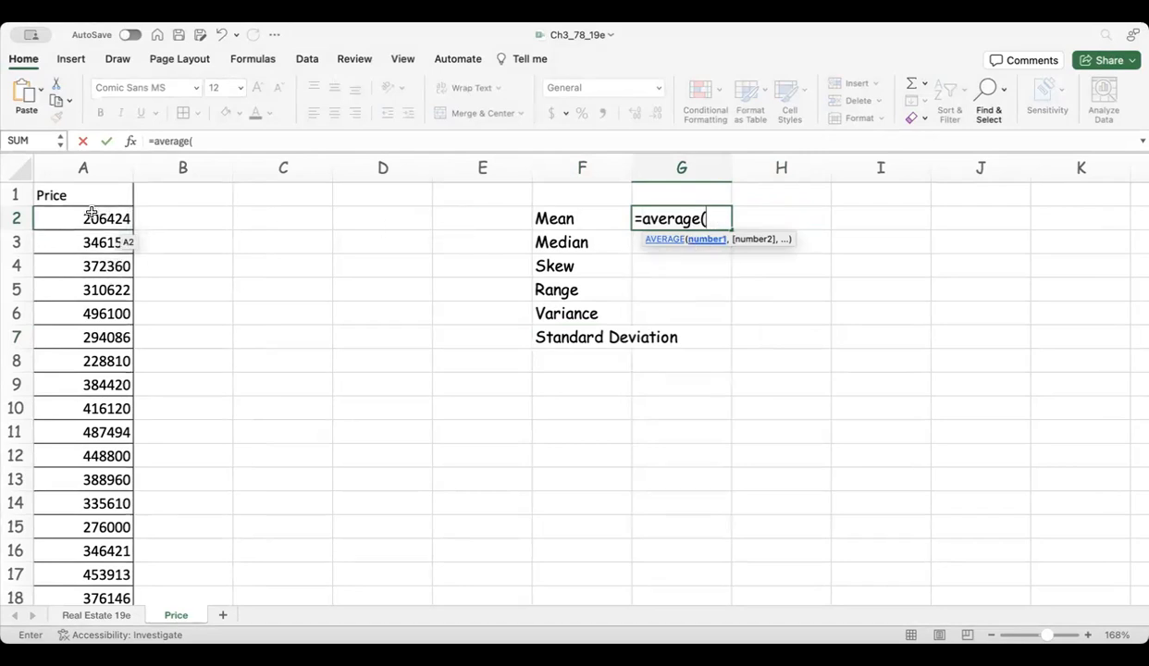
{"action": "left_click_drag", "start_coordinate": [92, 213], "coordinate": [84, 552]}
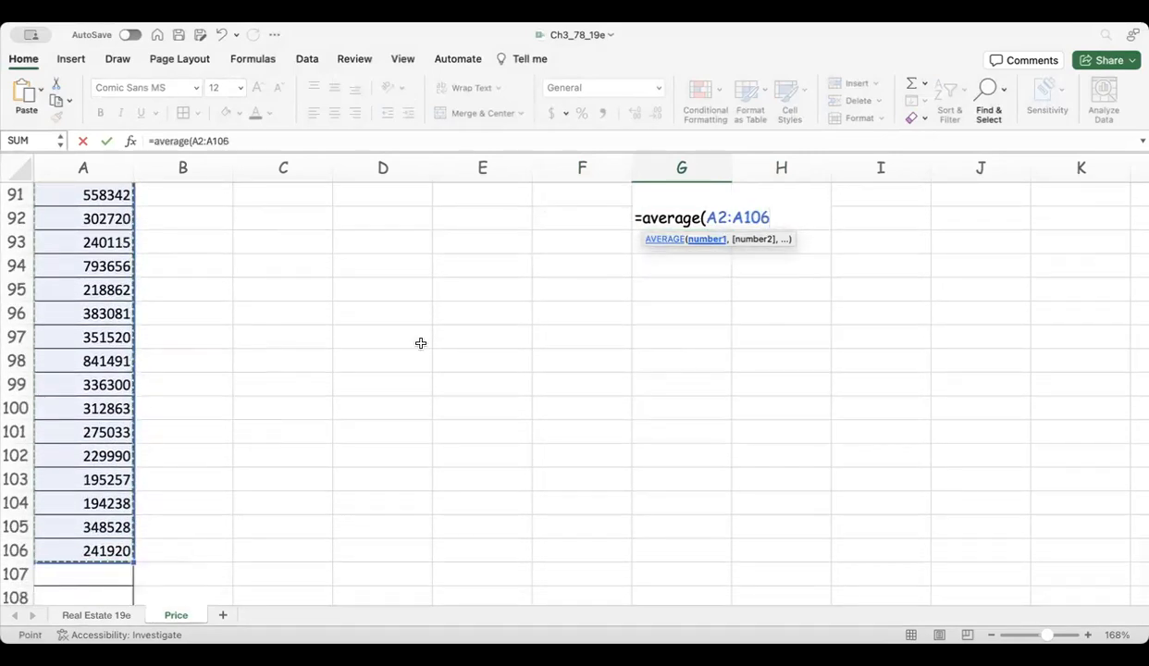
{"action": "scroll", "coordinate": [419, 342], "scroll_direction": "up", "scroll_amount": 20}
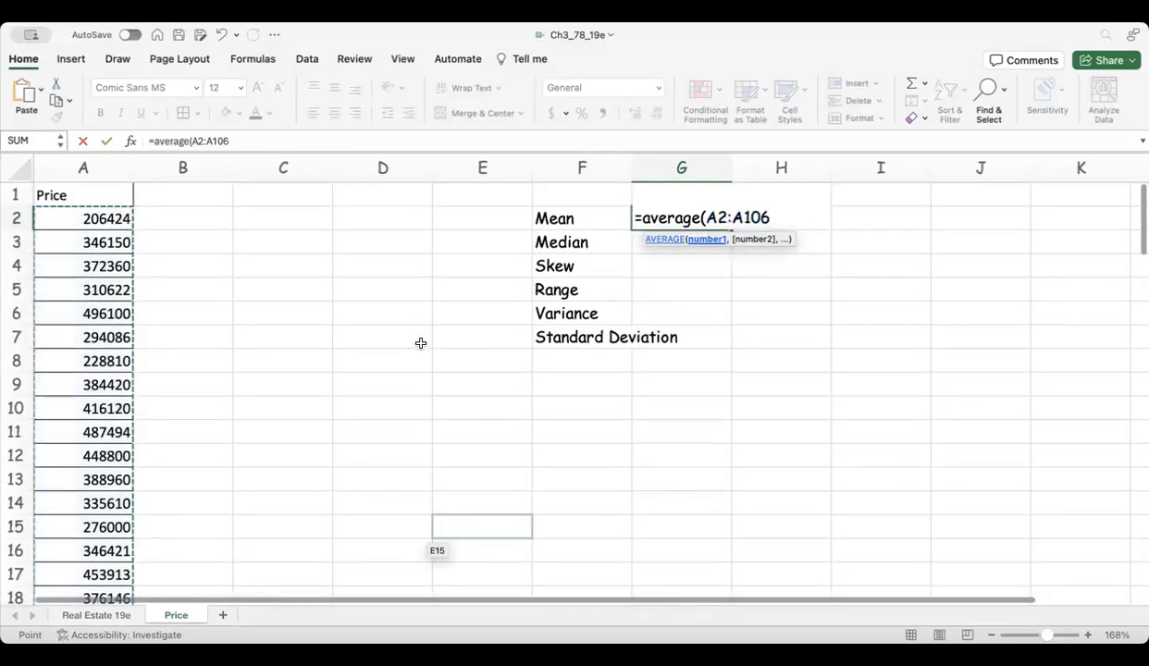
{"action": "key", "text": "Return"}
Format the mean in G2 in comma style, with a thousands separator and two decimals.
{"action": "left_click", "coordinate": [679, 219]}
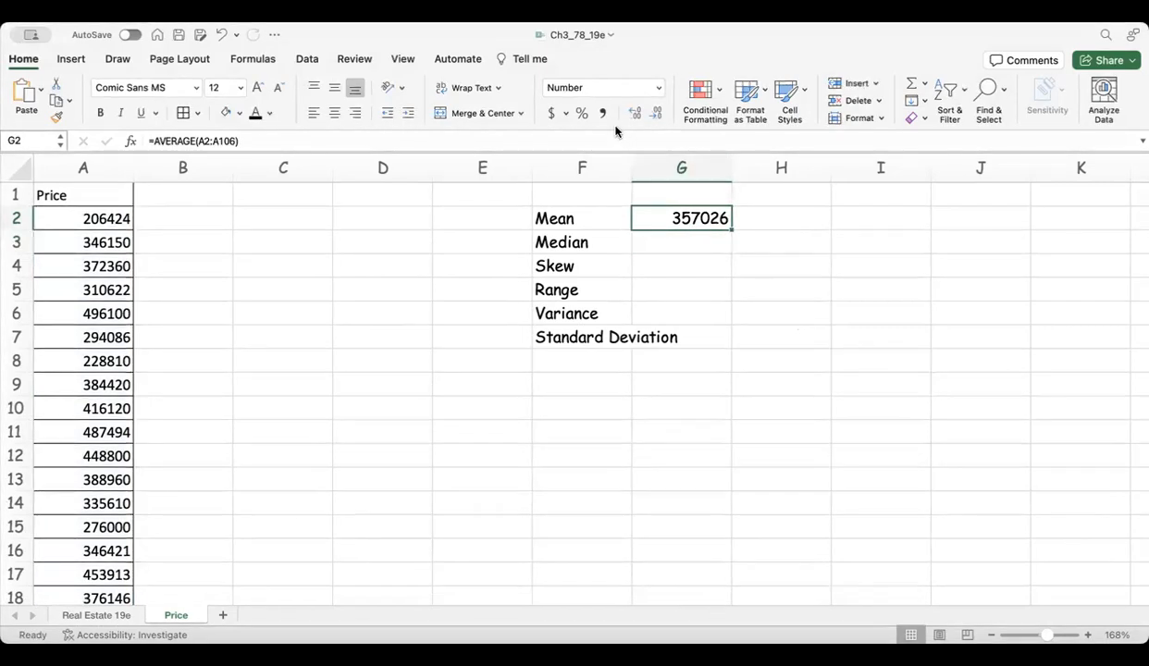
{"action": "left_click", "coordinate": [555, 115]}
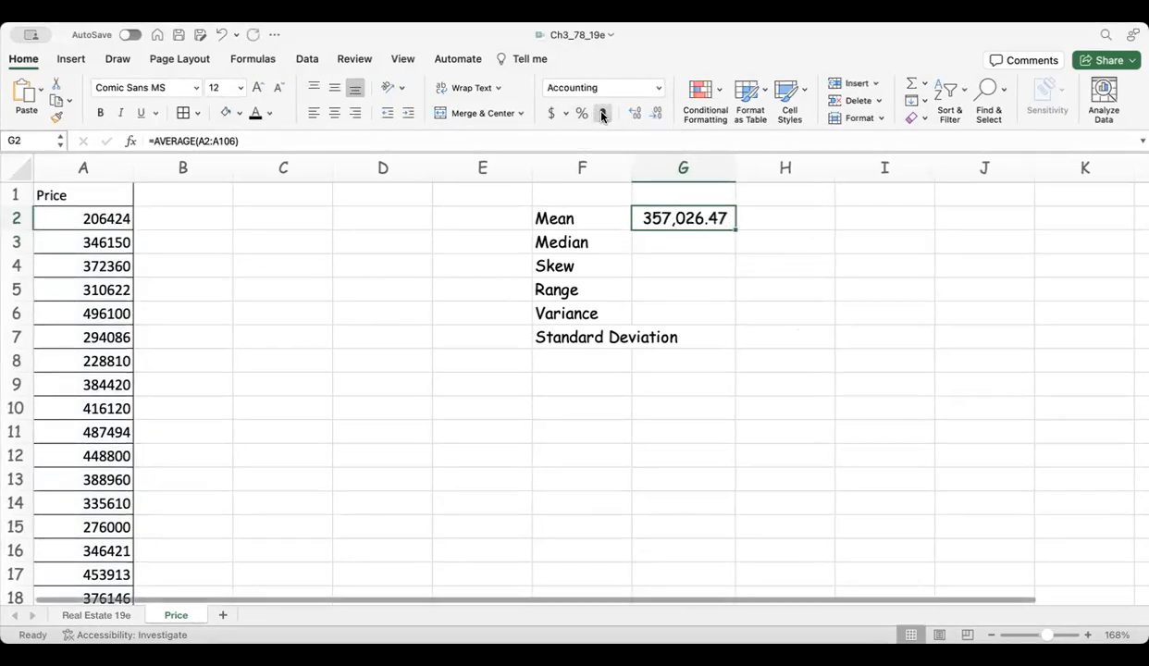
{"action": "left_click", "coordinate": [690, 203]}
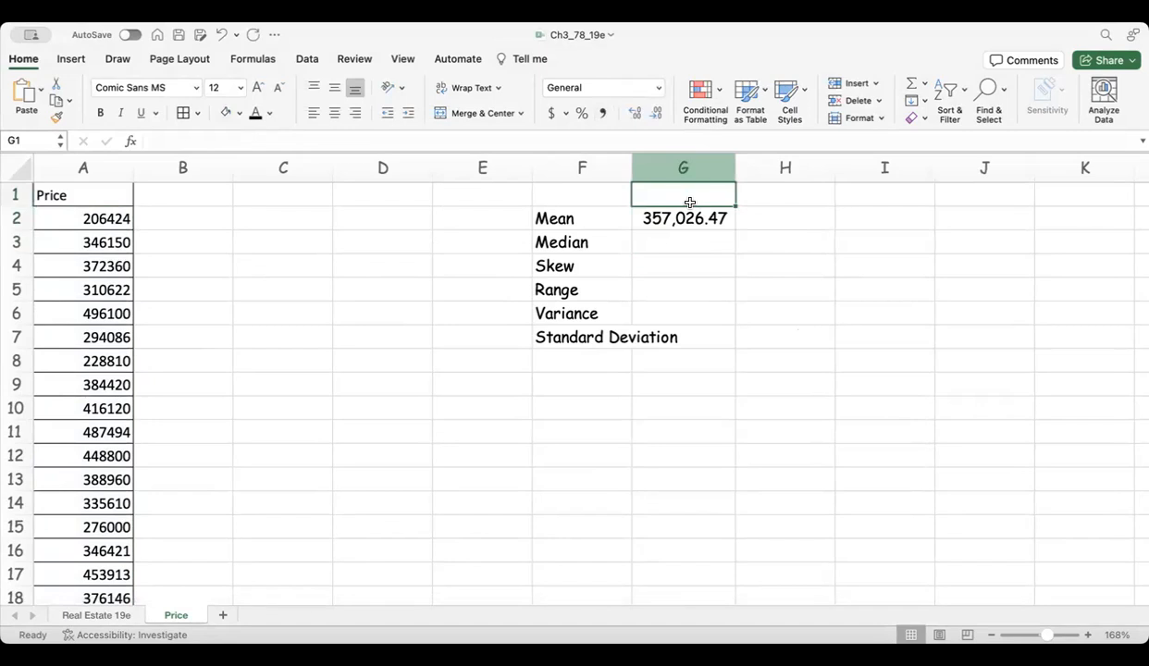
Widen column G slightly to give the mean value more room.
{"action": "left_click_drag", "start_coordinate": [734, 163], "coordinate": [762, 163]}
{"action": "left_click", "coordinate": [701, 166]}
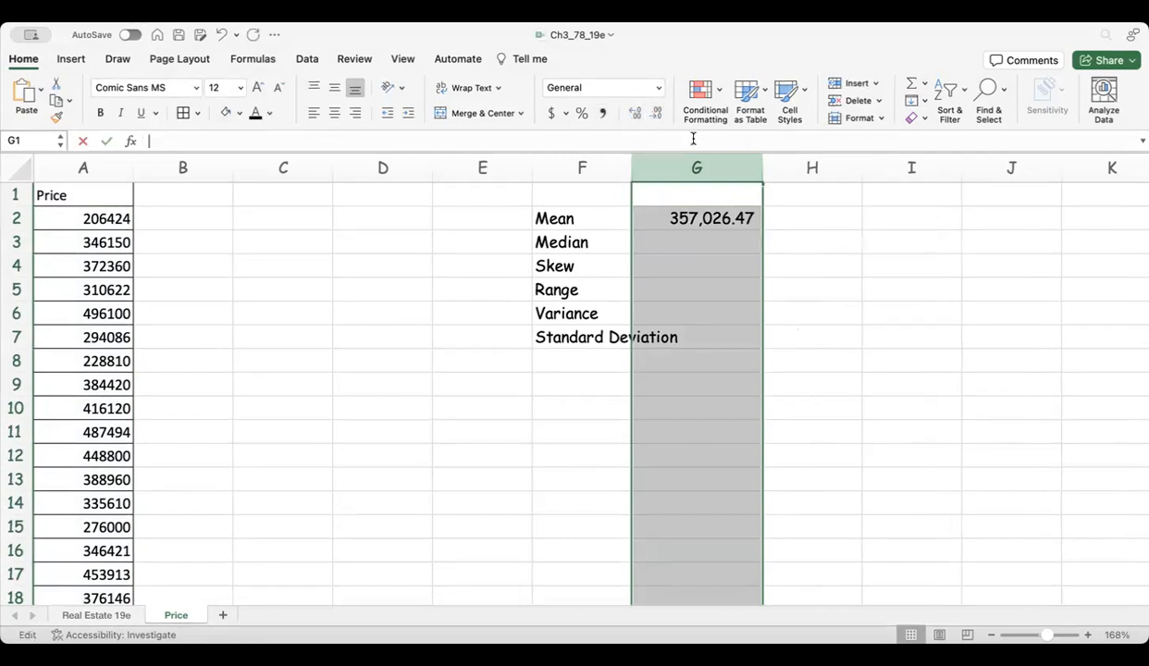
{"action": "left_click", "coordinate": [689, 218]}
{"action": "left_click", "coordinate": [753, 152]}
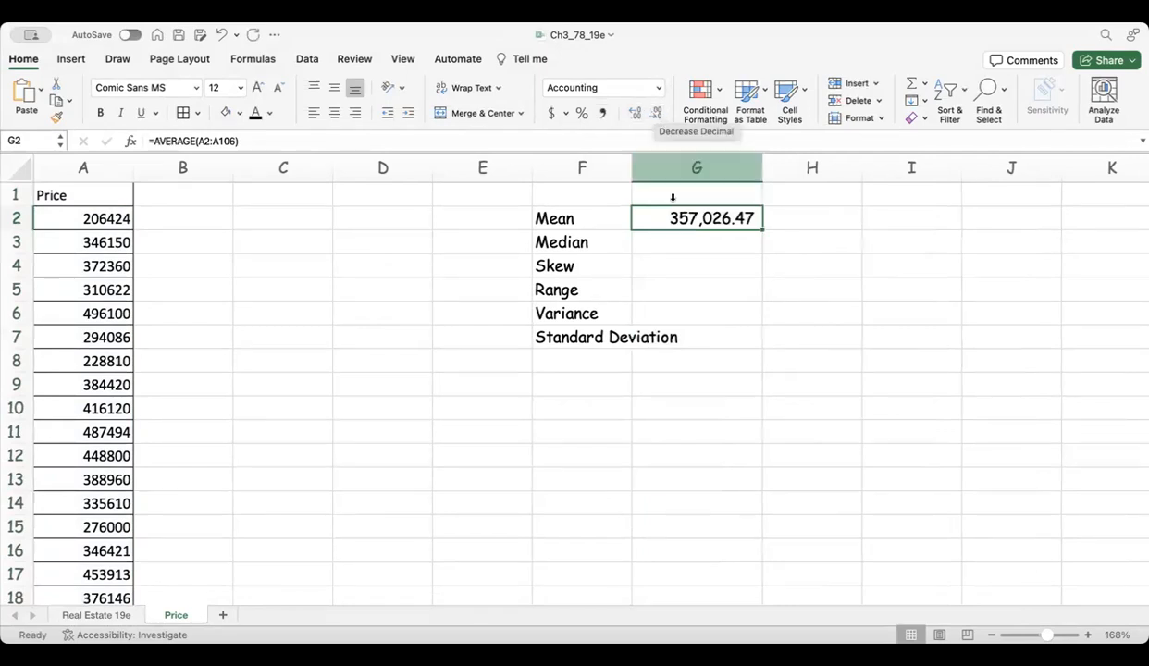
Calculate the median price in cell G3 with a MEDIAN formula over A2:A106.
{"action": "left_click", "coordinate": [679, 236]}
{"action": "type", "text": "="}
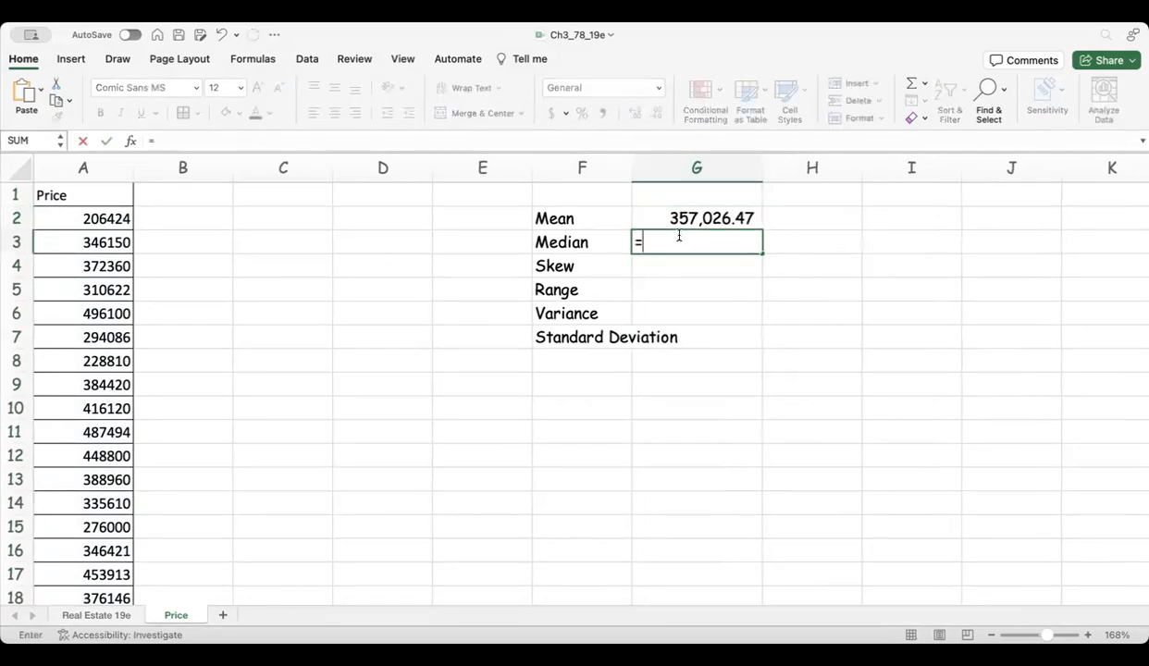
{"action": "type", "text": "median("}
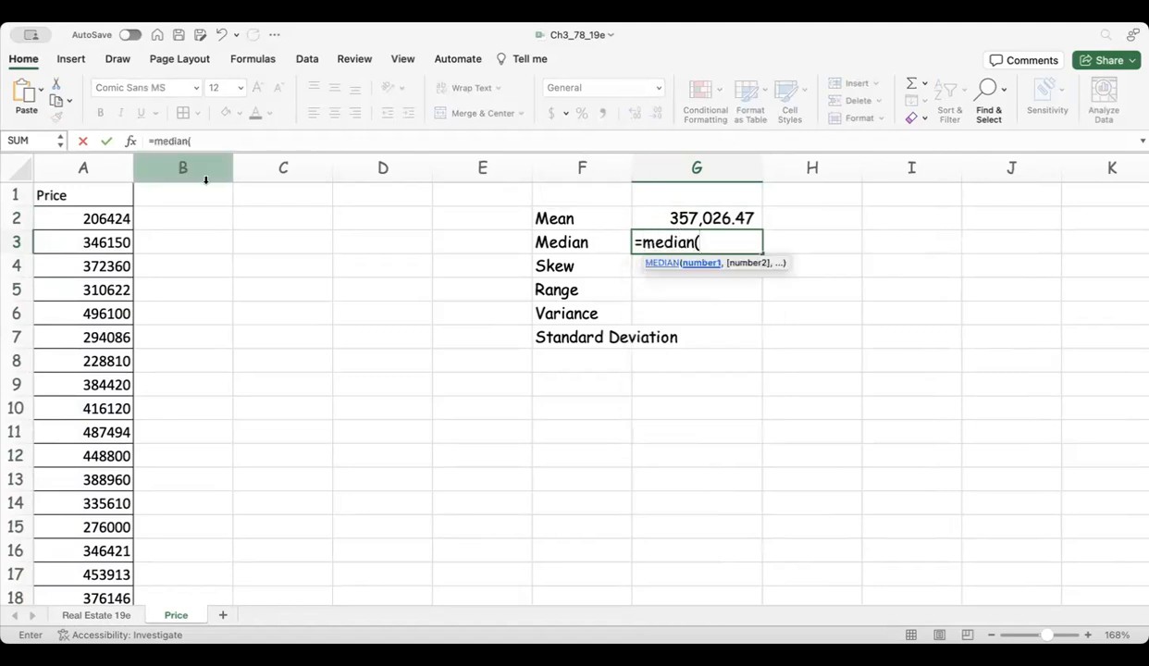
{"action": "left_click_drag", "start_coordinate": [89, 219], "coordinate": [72, 551]}
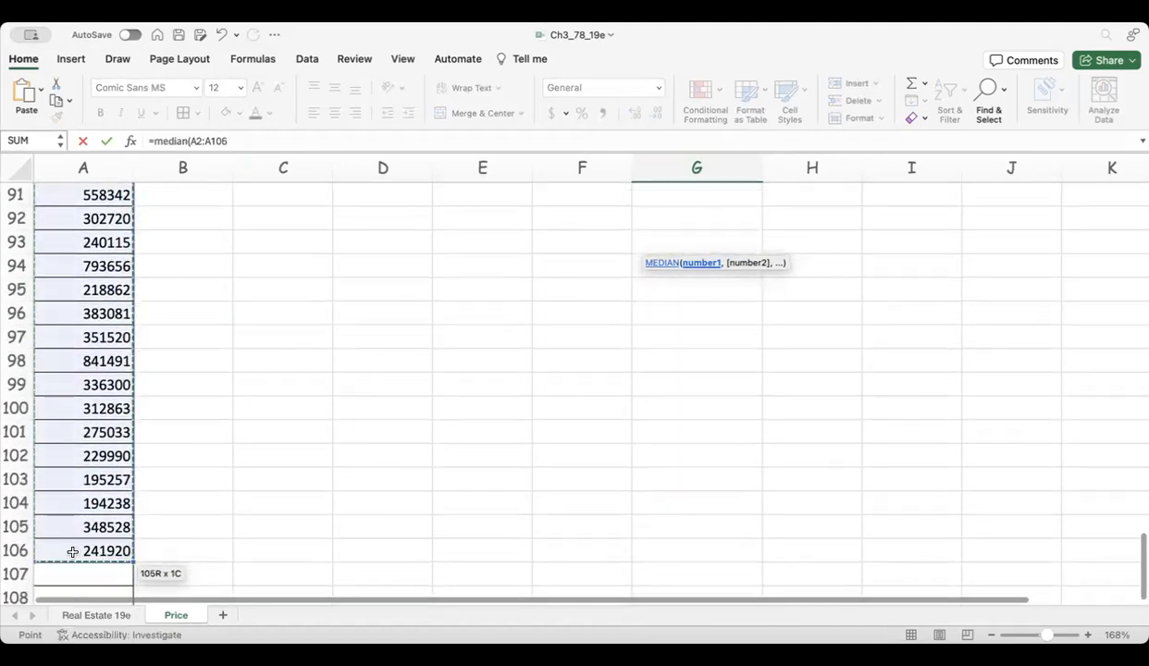
{"action": "key", "text": "Return"}
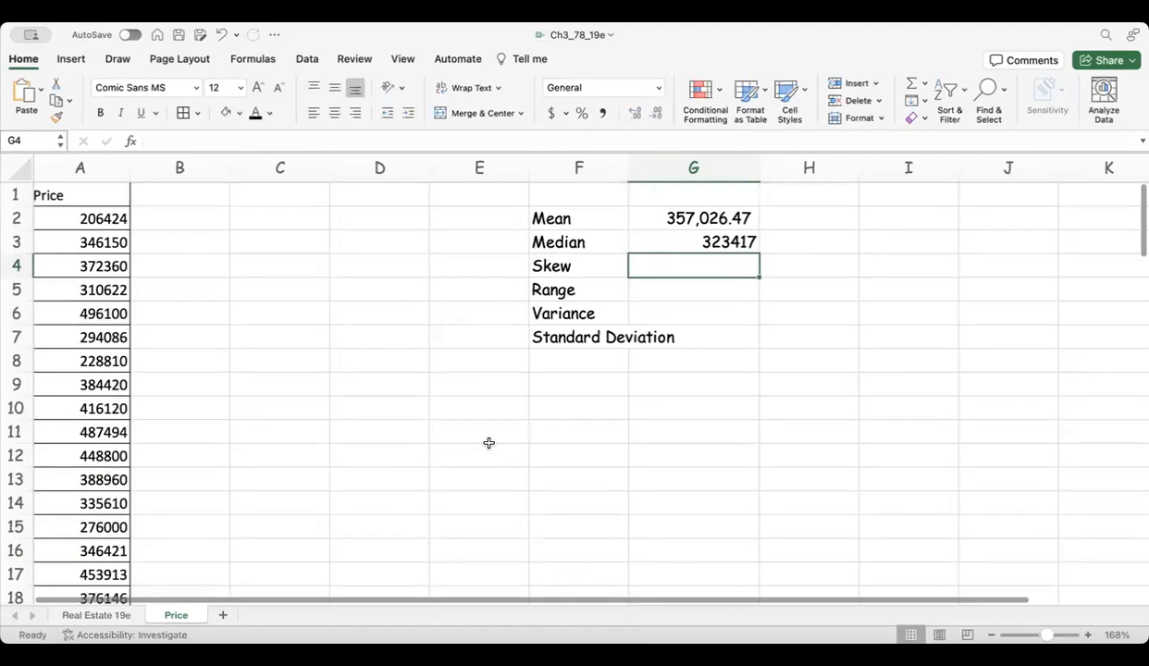
Format the median in G3 in comma style, with a thousands separator and two decimals.
{"action": "left_click", "coordinate": [697, 239]}
{"action": "left_click", "coordinate": [599, 112]}
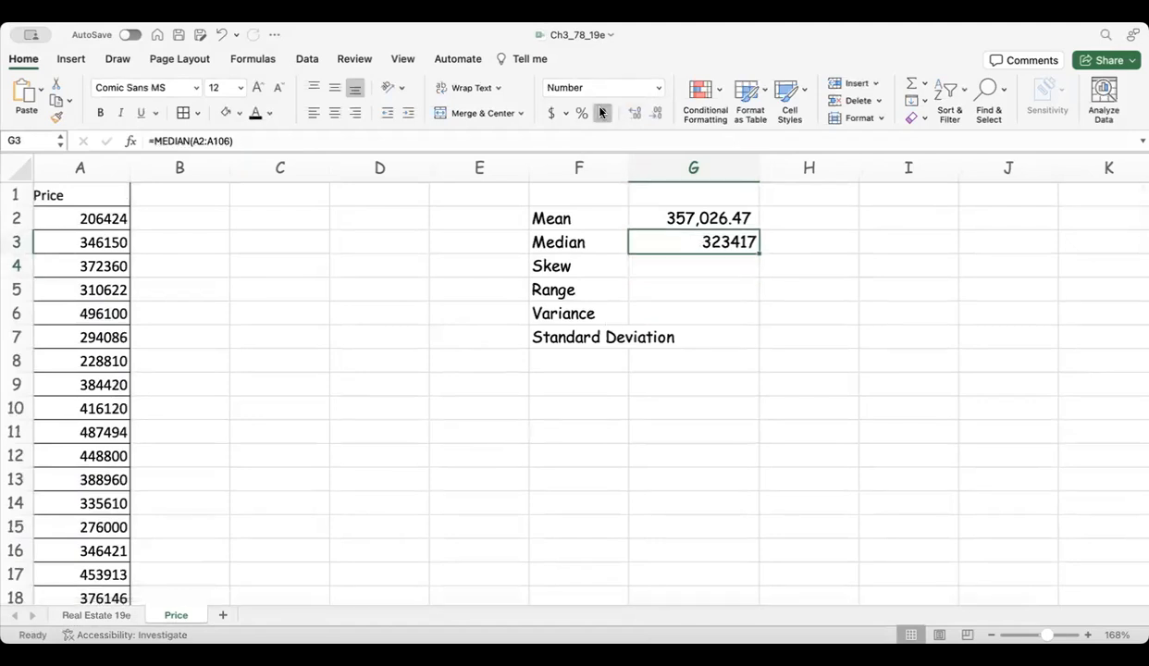
{"action": "scroll", "coordinate": [734, 268], "scroll_direction": "down", "scroll_amount": 1}
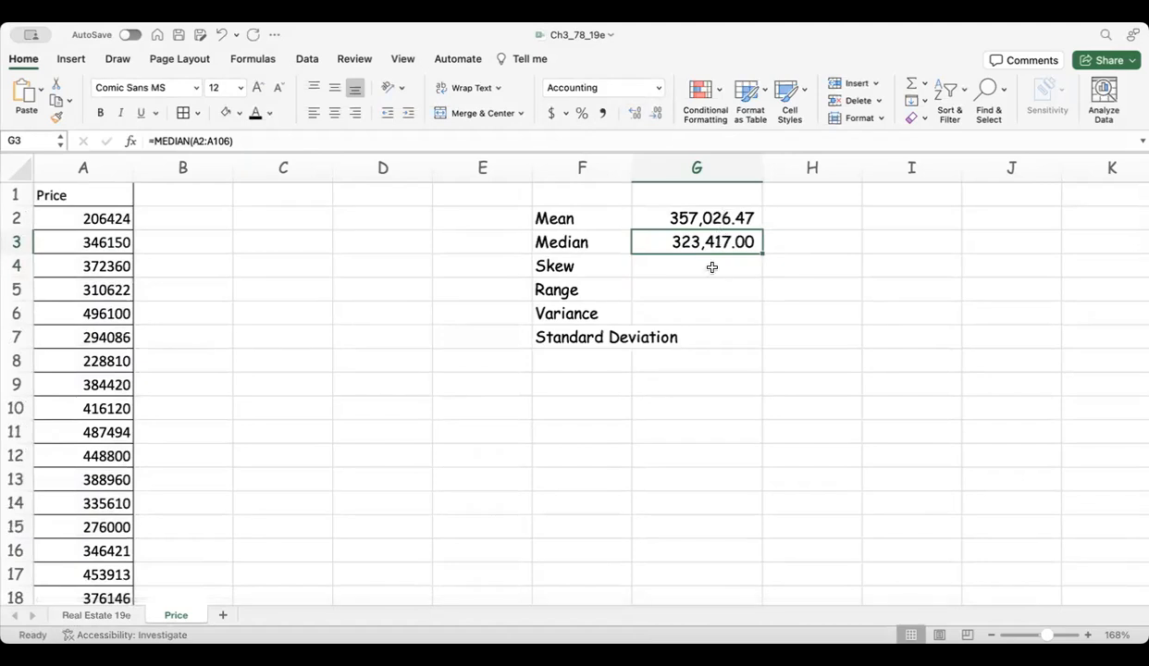
Enter the heading Price in cell G1 above the statistics.
{"action": "left_click", "coordinate": [710, 265]}
{"action": "left_click", "coordinate": [699, 194]}
{"action": "type", "text": "Price"}
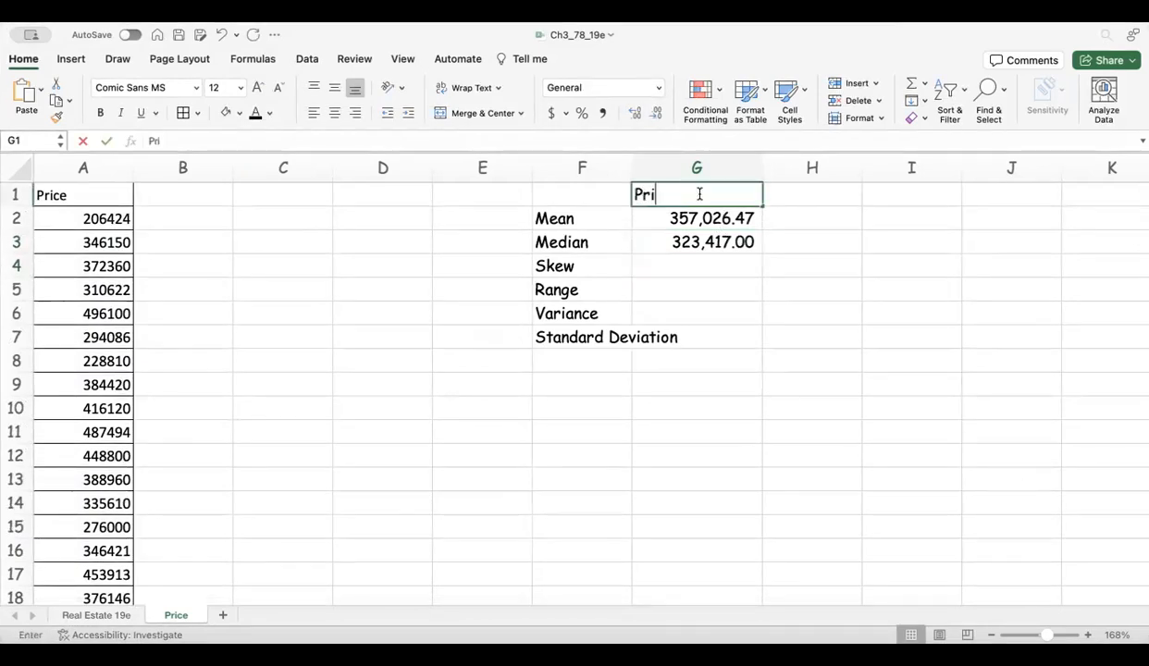
{"action": "left_click", "coordinate": [681, 284]}
Enter the skew answer "Rightward Skew Because Mean is greater than median." in cell G4.
{"action": "left_click", "coordinate": [683, 265]}
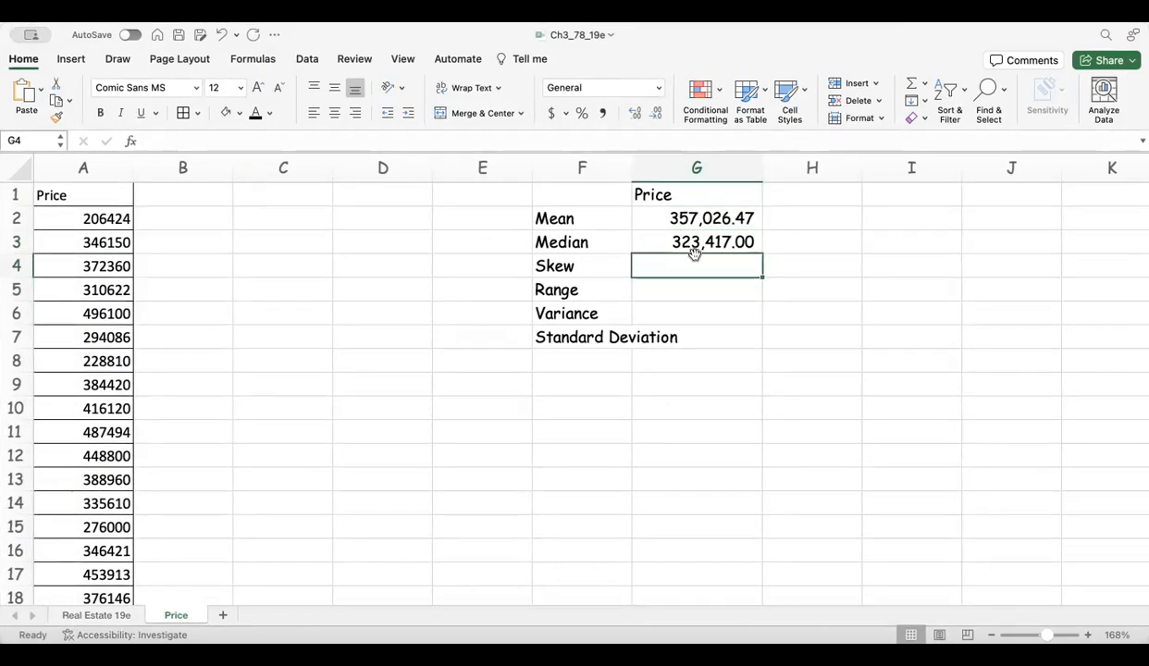
{"action": "type", "text": "R"}
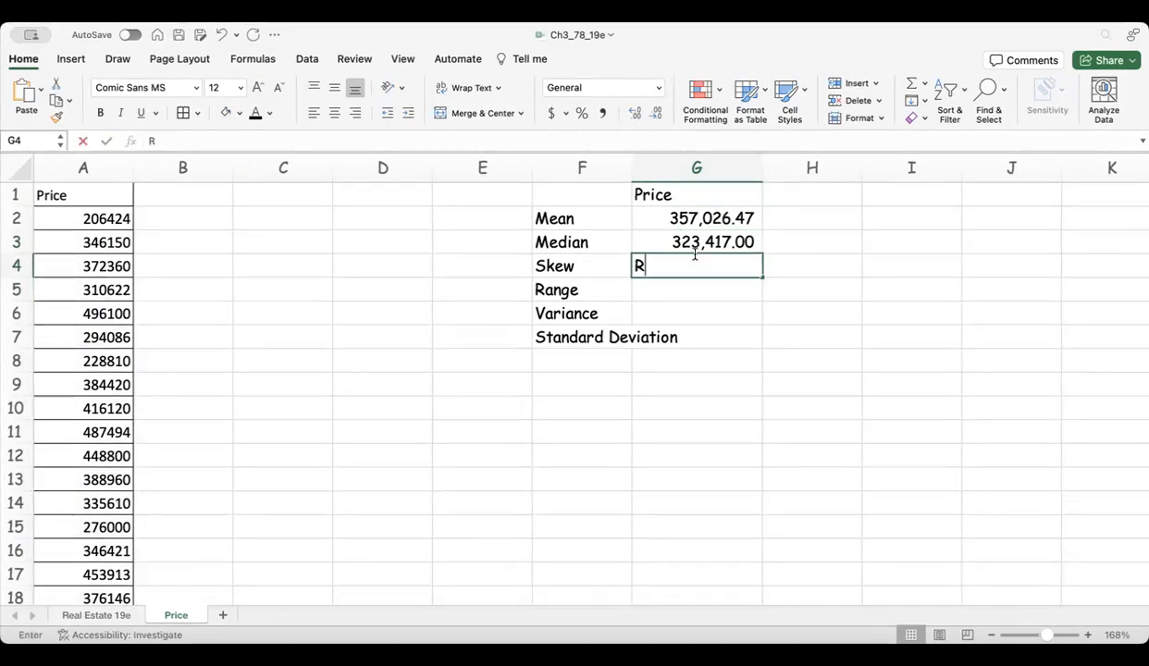
{"action": "type", "text": "ightward"}
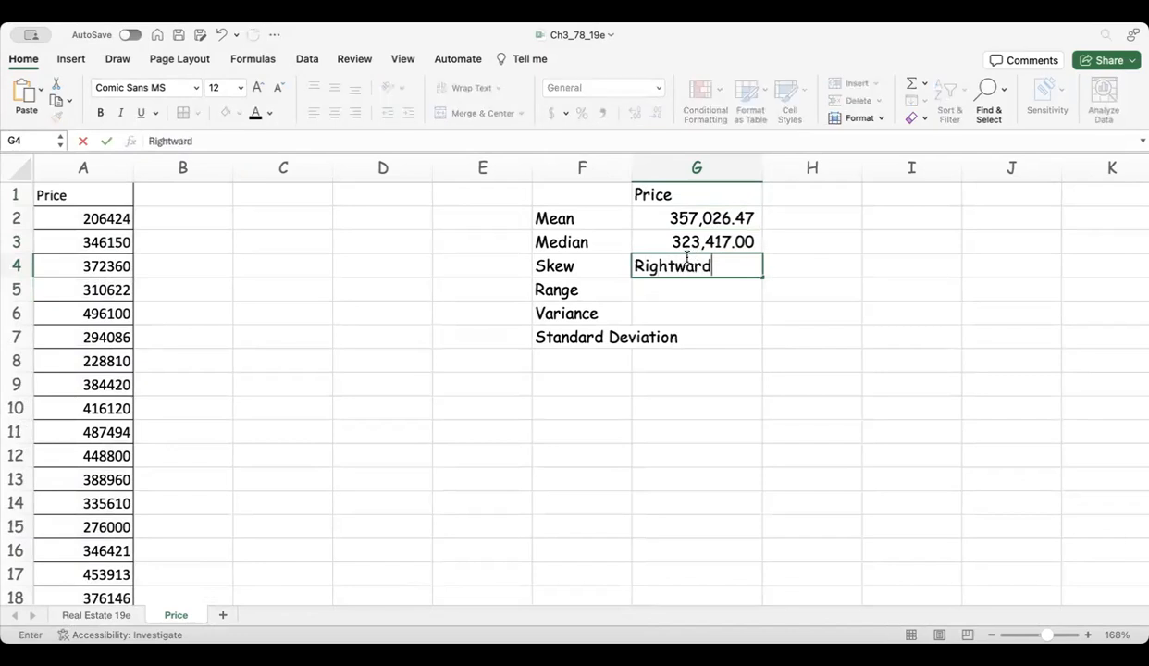
{"action": "type", "text": " Skew"}
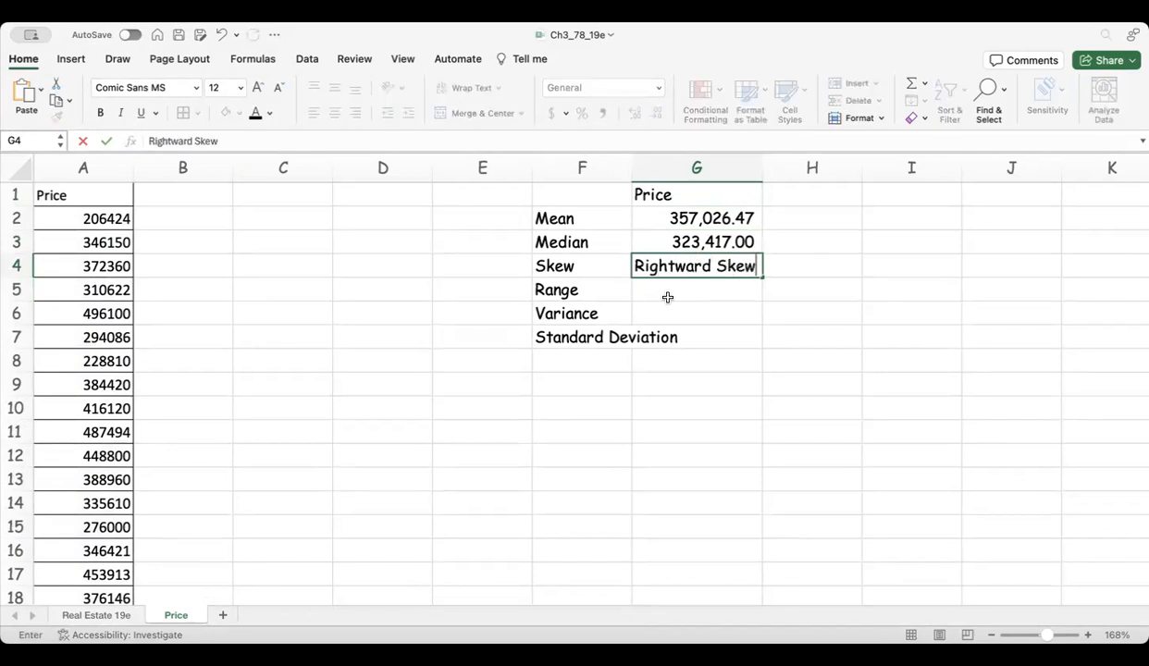
{"action": "type", "text": " B"}
{"action": "type", "text": "ecase"}
{"action": "key", "text": "BackSpace"}
{"action": "key", "text": "BackSpace"}
{"action": "type", "text": "us"}
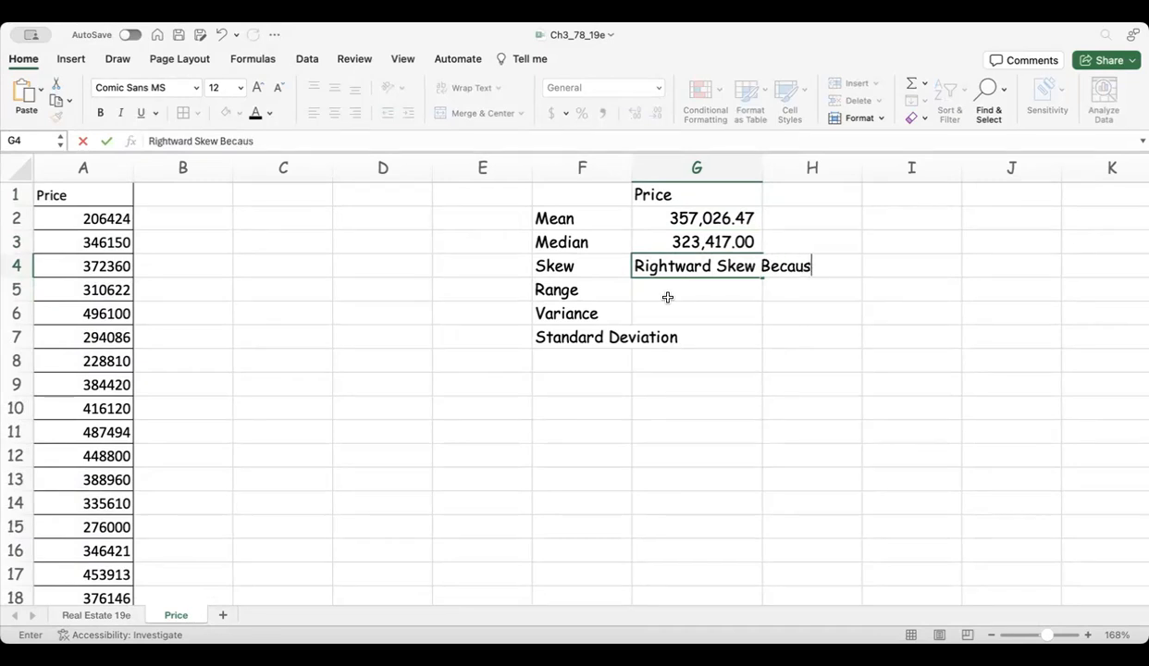
{"action": "type", "text": "e Mean is greate than"}
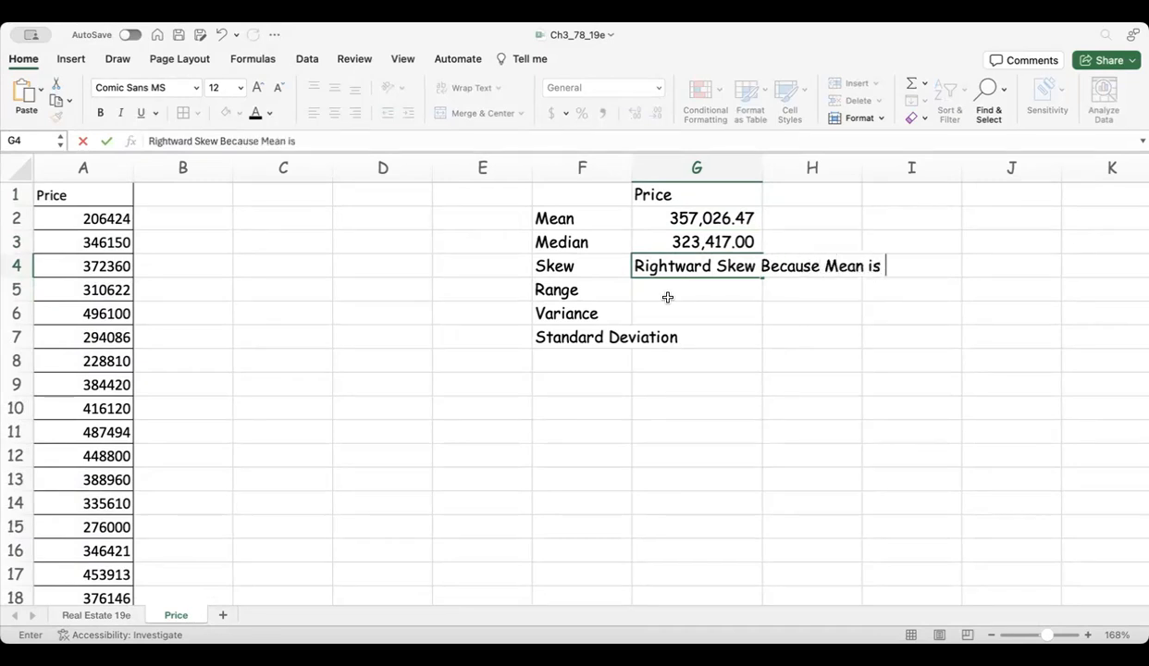
{"action": "key", "text": "BackSpace"}
{"action": "key", "text": "BackSpace"}
{"action": "key", "text": "BackSpace"}
{"action": "key", "text": "BackSpace"}
{"action": "key", "text": "BackSpace"}
{"action": "type", "text": "r than mediam"}
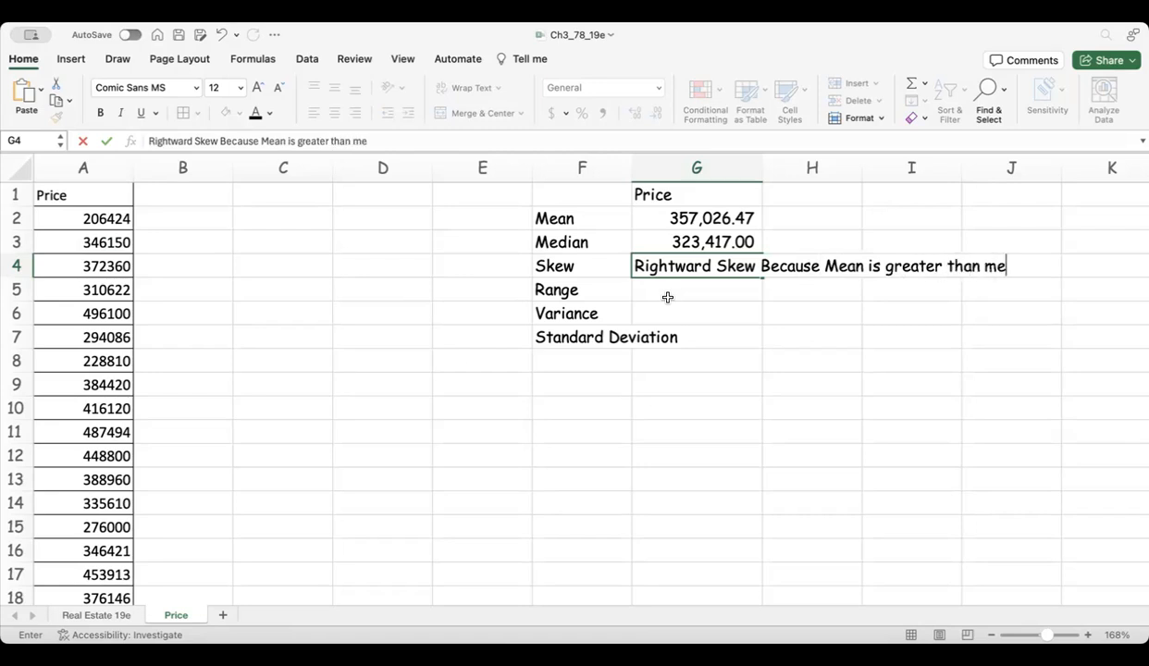
{"action": "key", "text": "BackSpace"}
{"action": "type", "text": ".n."}
Change the words Mean and Because in the G4 skew answer to lowercase initials.
{"action": "left_click", "coordinate": [833, 268]}
{"action": "key", "text": "BackSpace"}
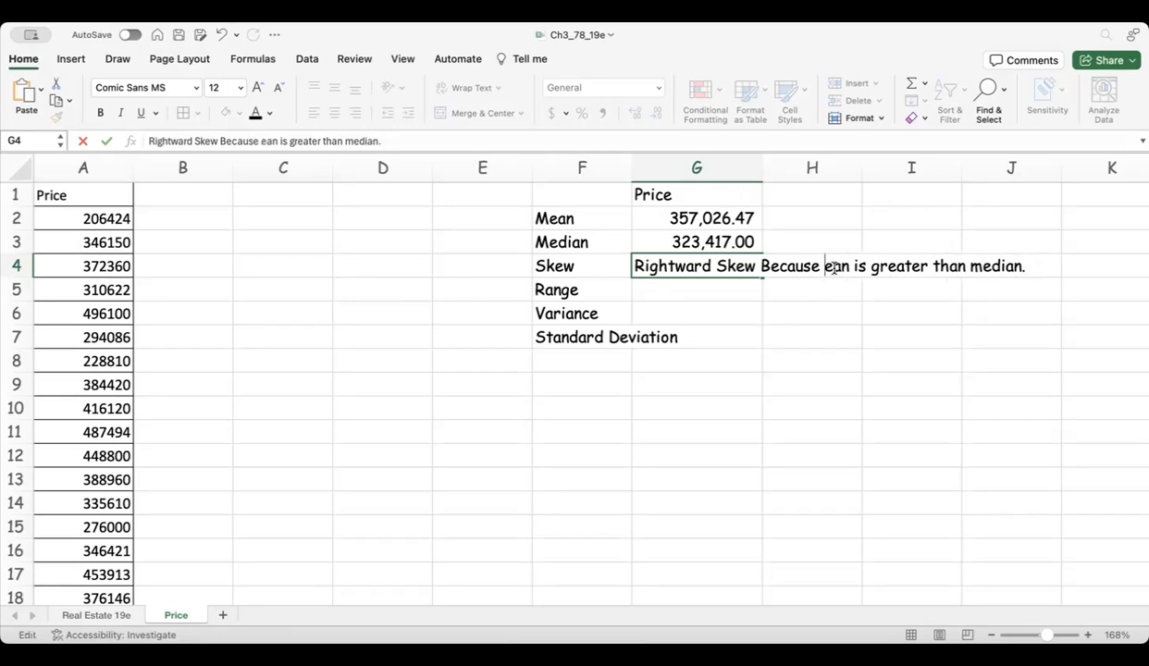
{"action": "type", "text": "m"}
{"action": "left_click", "coordinate": [769, 266]}
{"action": "key", "text": "BackSpace"}
{"action": "type", "text": "b"}
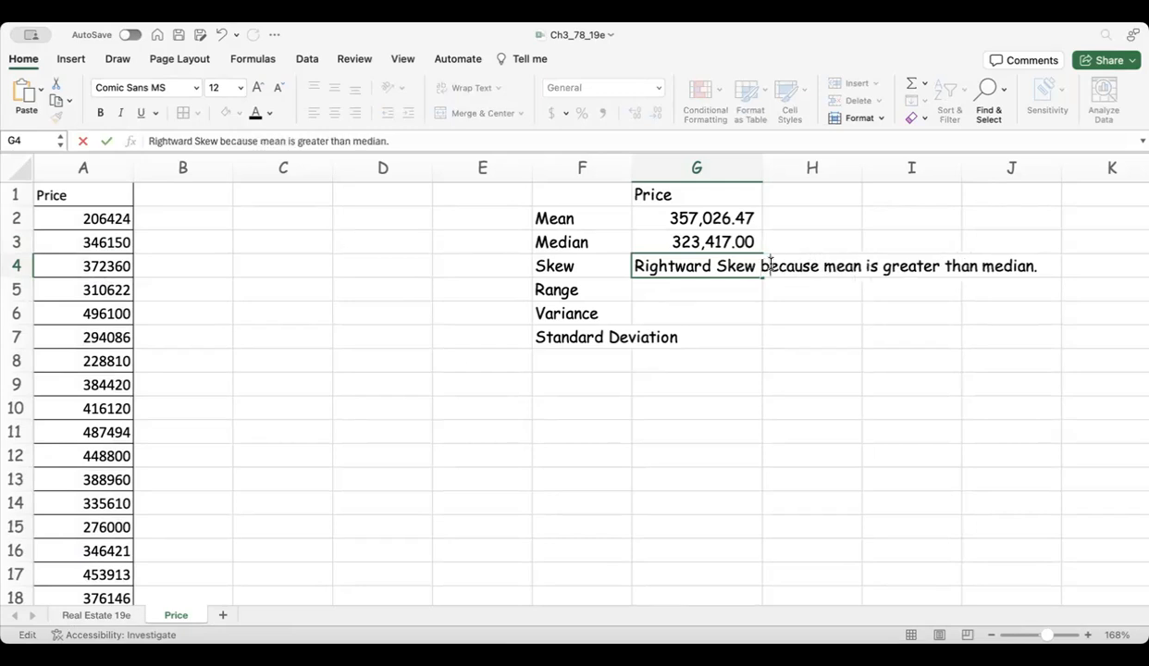
Calculate the price range in cell G5 with the formula =MAX(A2:A106)-MIN(A2:A106), accepting the closing-parenthesis correction.
{"action": "left_click", "coordinate": [682, 289]}
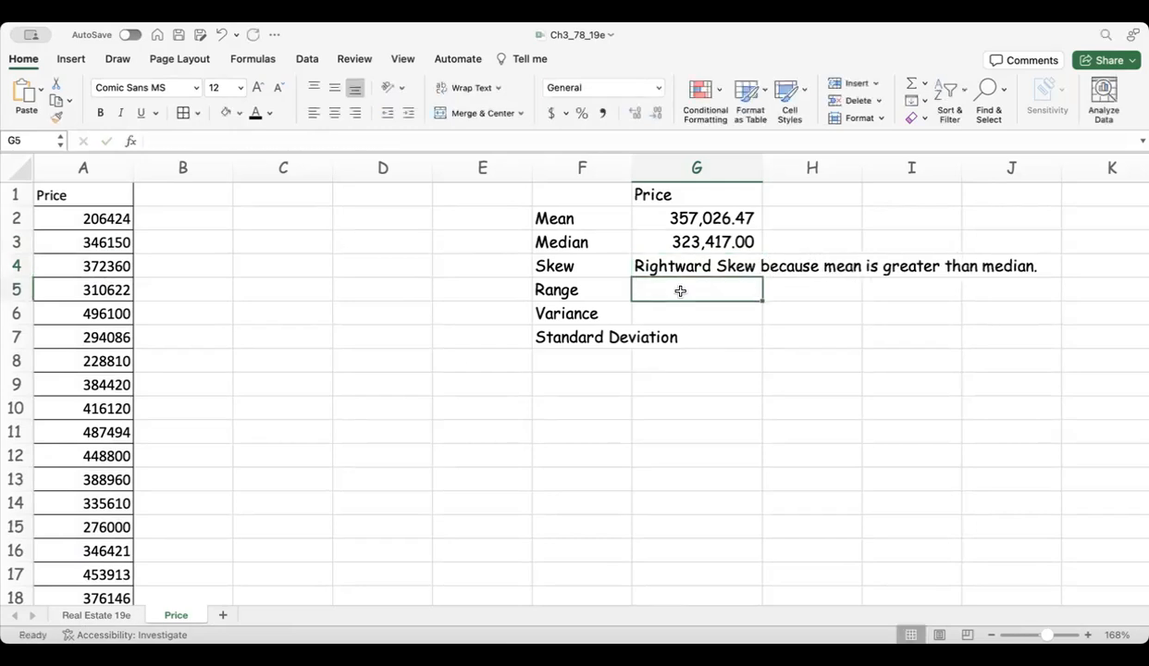
{"action": "type", "text": "="}
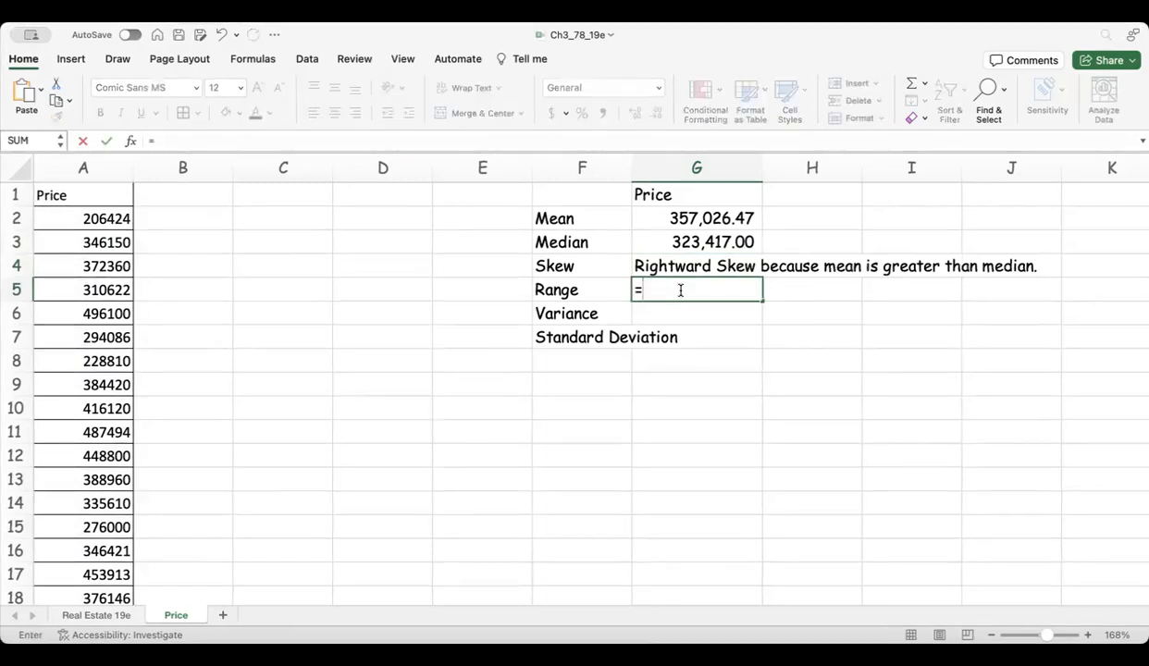
{"action": "type", "text": "max("}
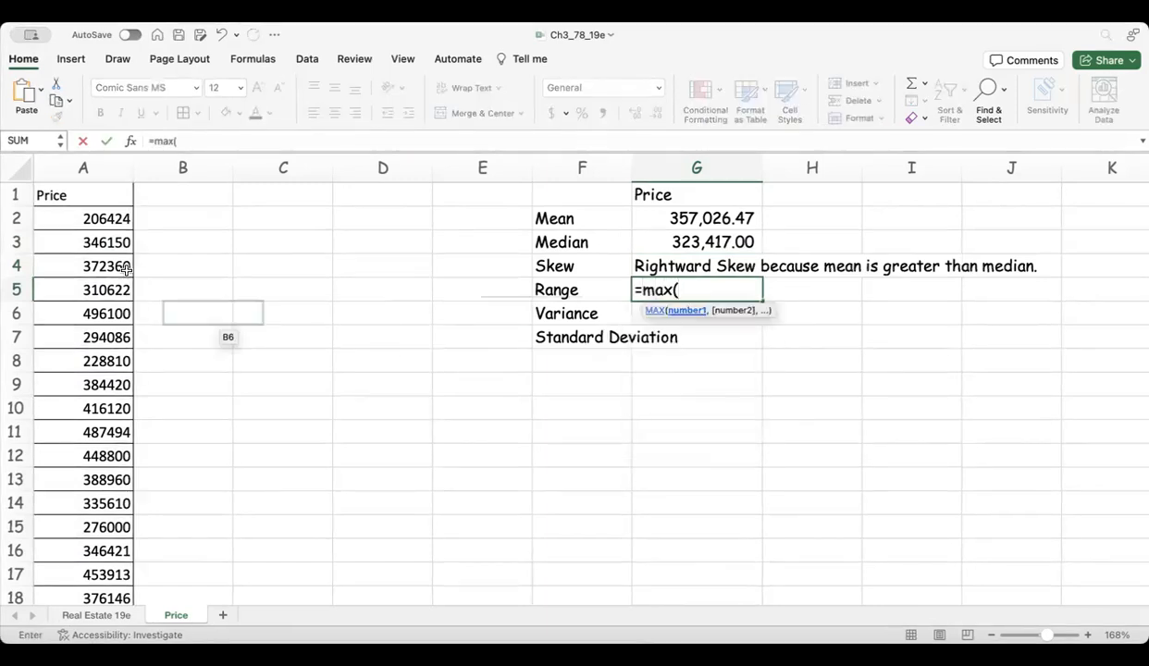
{"action": "left_click", "coordinate": [115, 218]}
{"action": "left_click_drag", "start_coordinate": [115, 218], "coordinate": [148, 551]}
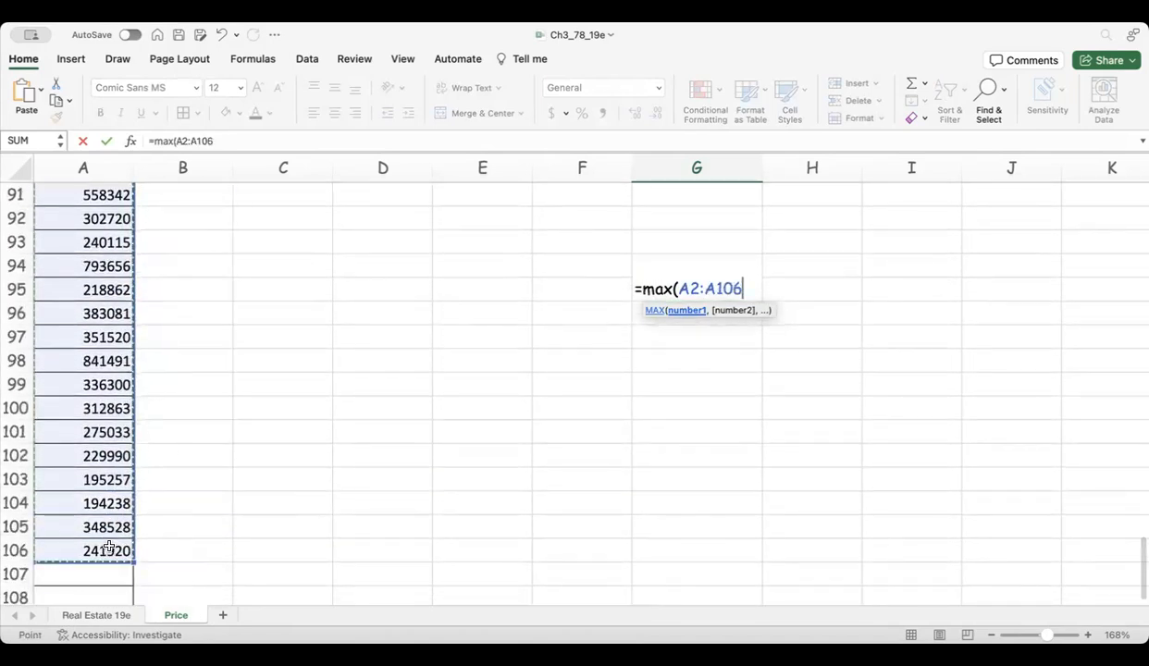
{"action": "scroll", "coordinate": [454, 349], "scroll_direction": "up", "scroll_amount": 10}
{"action": "type", "text": ")"}
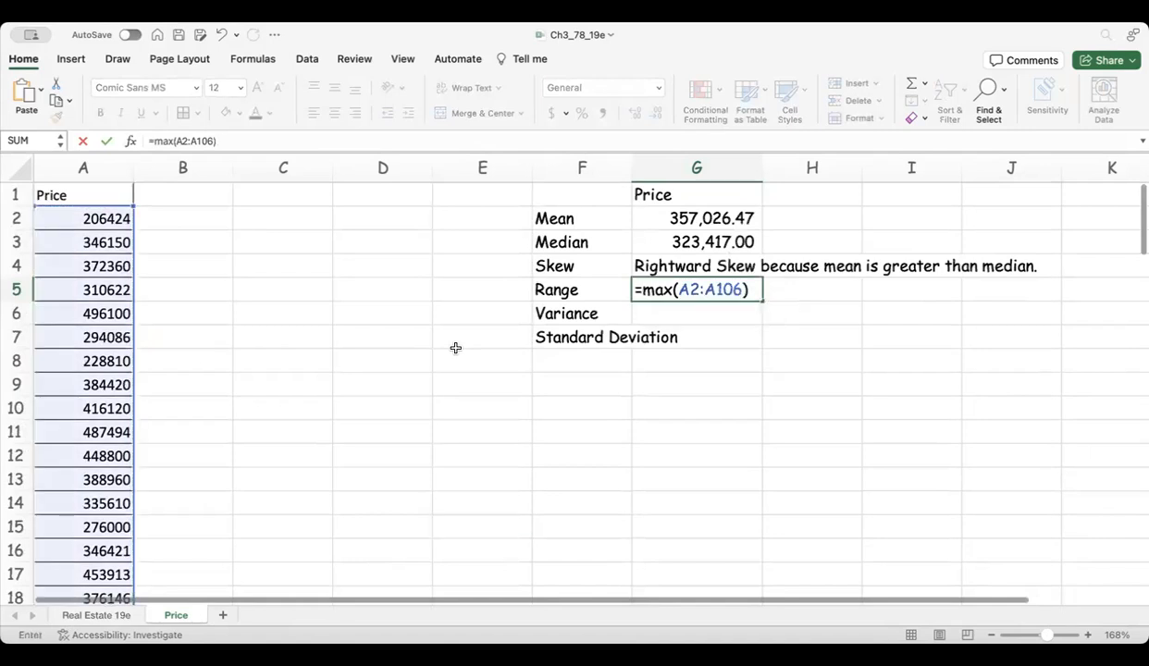
{"action": "left_click", "coordinate": [756, 291]}
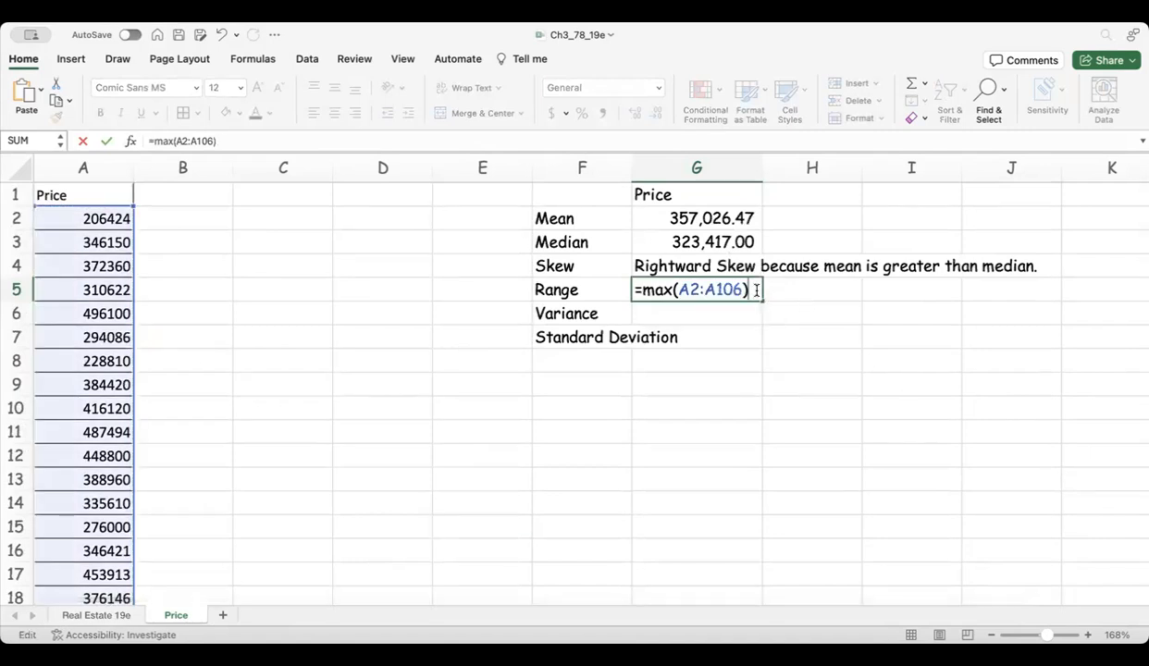
{"action": "type", "text": "-"}
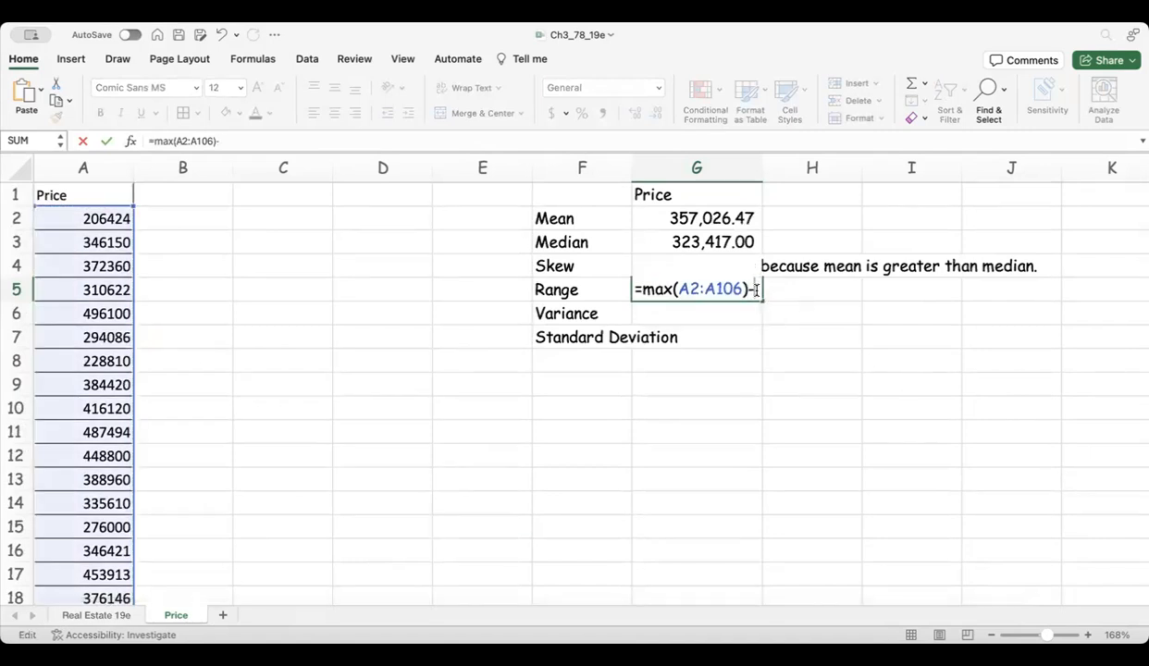
{"action": "type", "text": "min("}
{"action": "left_click_drag", "start_coordinate": [120, 220], "coordinate": [82, 551]}
{"action": "key", "text": "Return"}
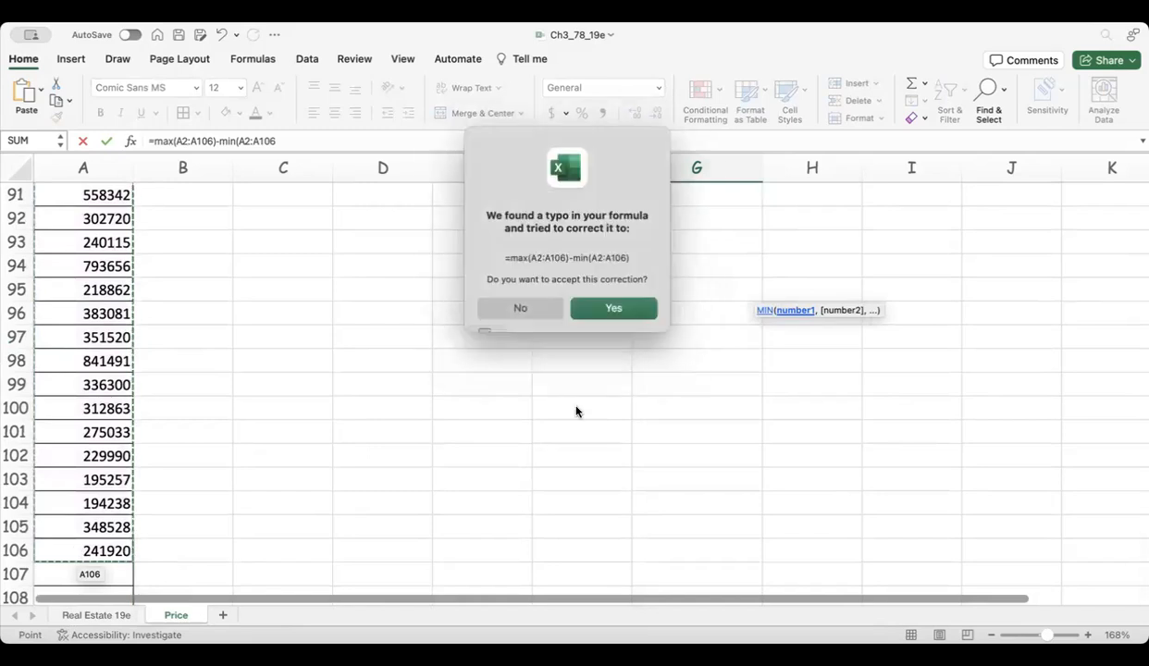
{"action": "left_click", "coordinate": [603, 308]}
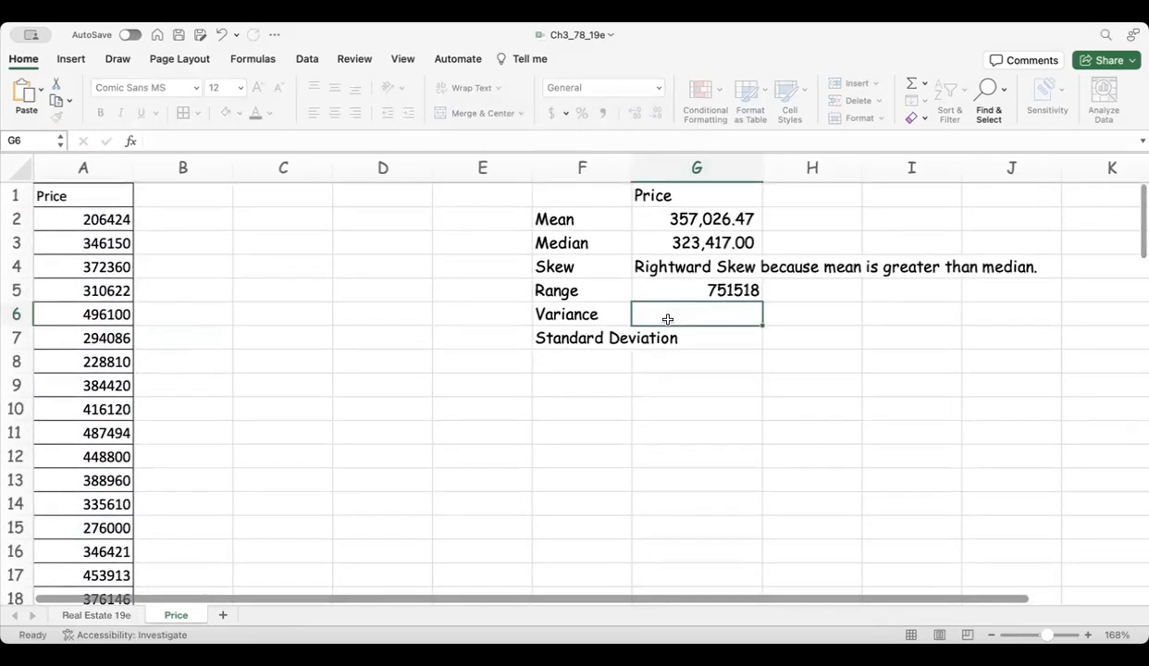
Format the range in G5 in comma style, with a thousands separator and two decimals.
{"action": "left_click", "coordinate": [662, 287]}
{"action": "left_click", "coordinate": [604, 112]}
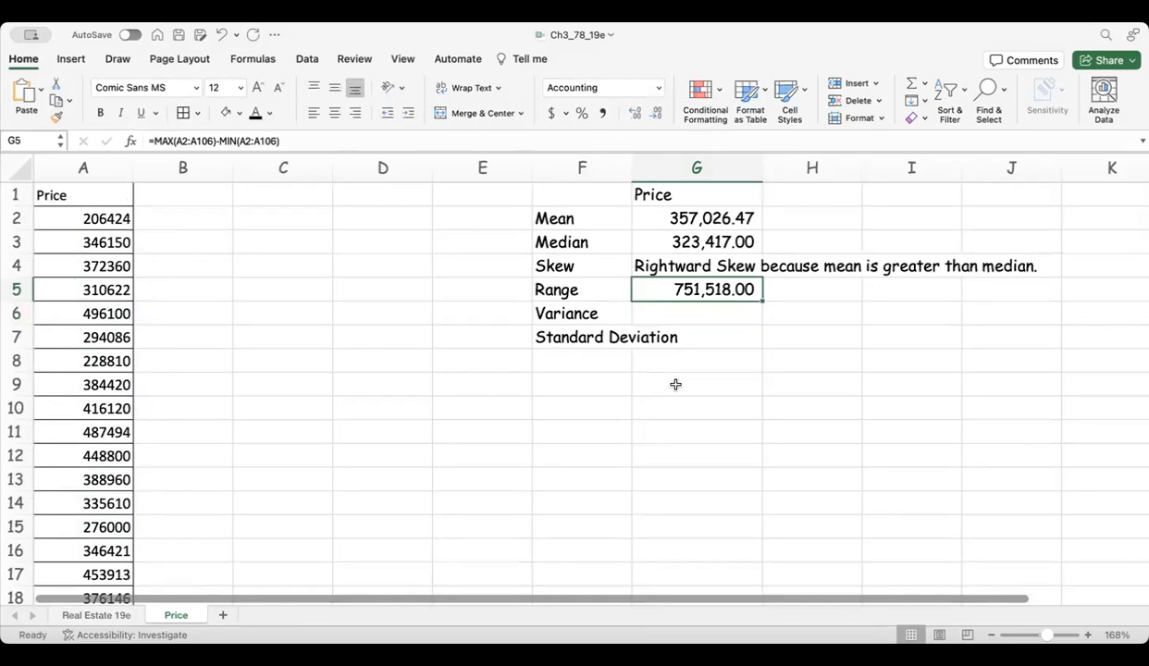
{"action": "left_click", "coordinate": [669, 320]}
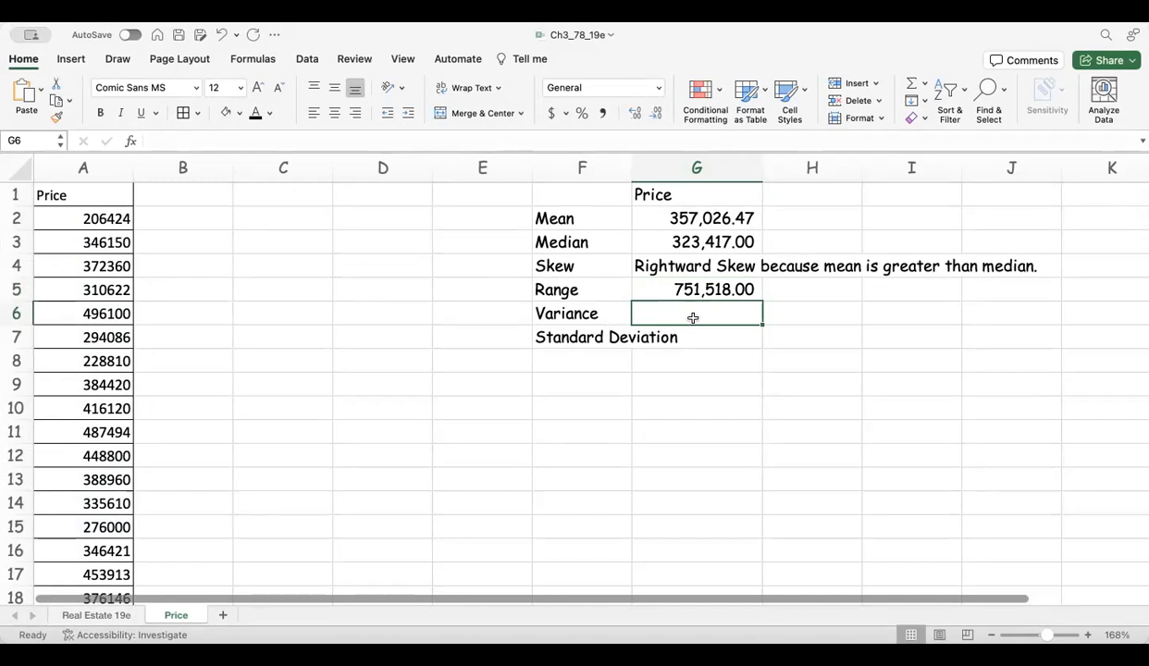
Extend the heading in A1 to "Price (x)" and enter the heading "x- mean" in cell B1.
{"action": "left_click", "coordinate": [171, 192]}
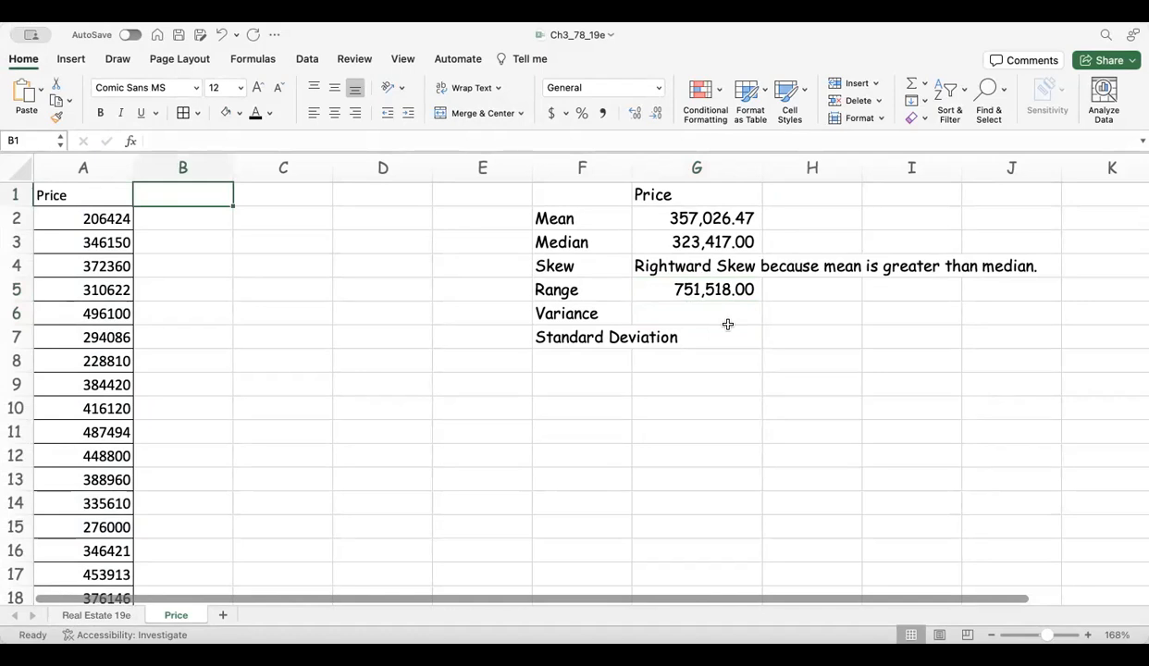
{"action": "double_click", "coordinate": [92, 197]}
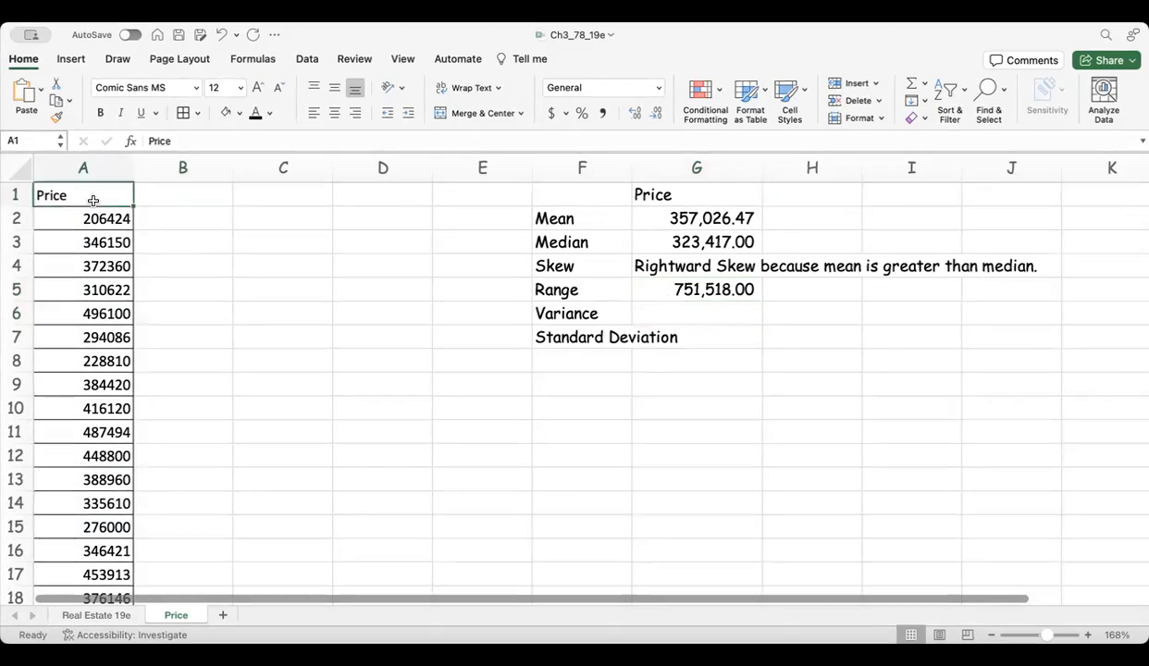
{"action": "type", "text": "(x"}
{"action": "key", "text": "Tab"}
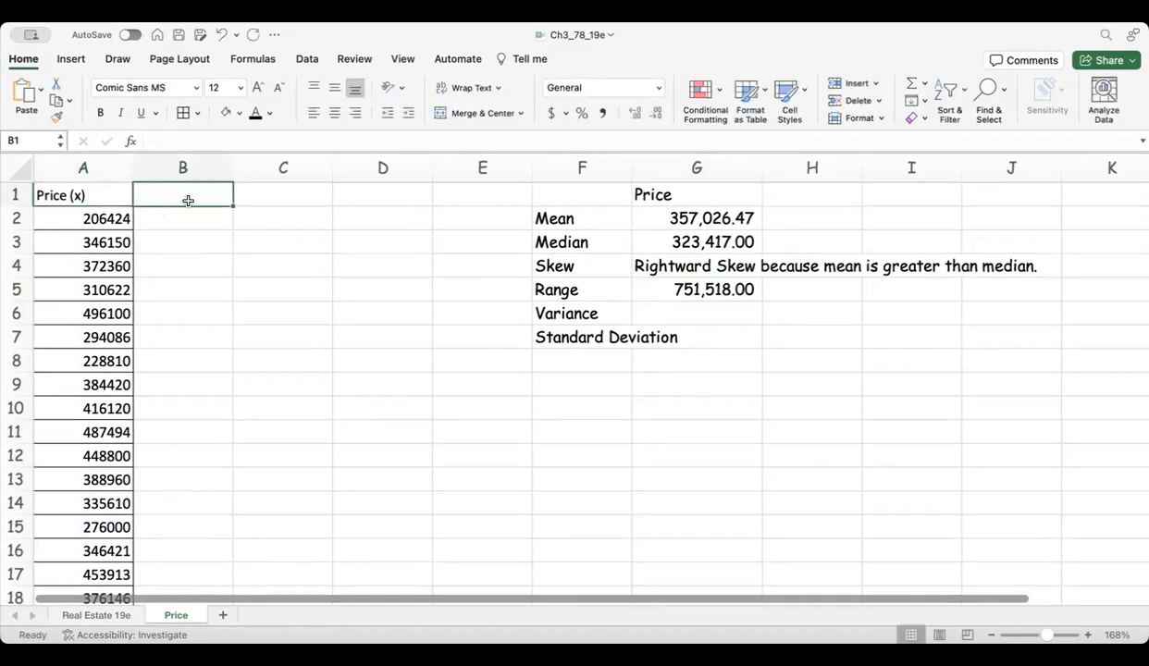
{"action": "type", "text": "x- mean"}
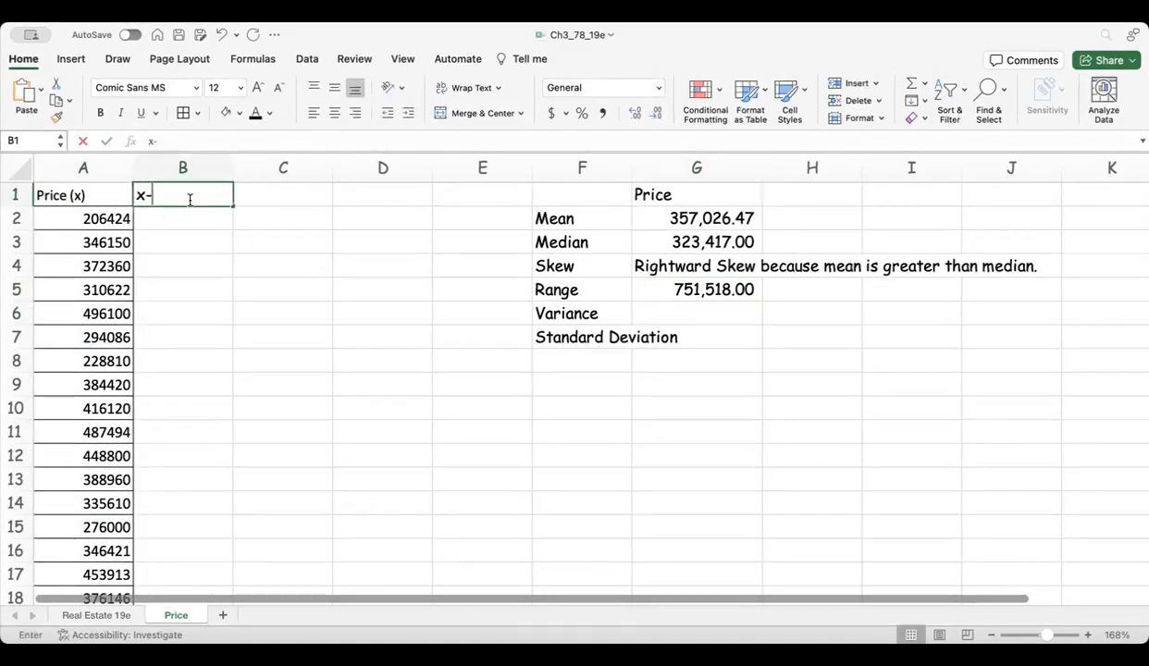
Calculate the first price's deviation from the mean in cell B2 with the formula =A2-$G$2, keeping the mean reference absolute.
{"action": "left_click", "coordinate": [182, 224]}
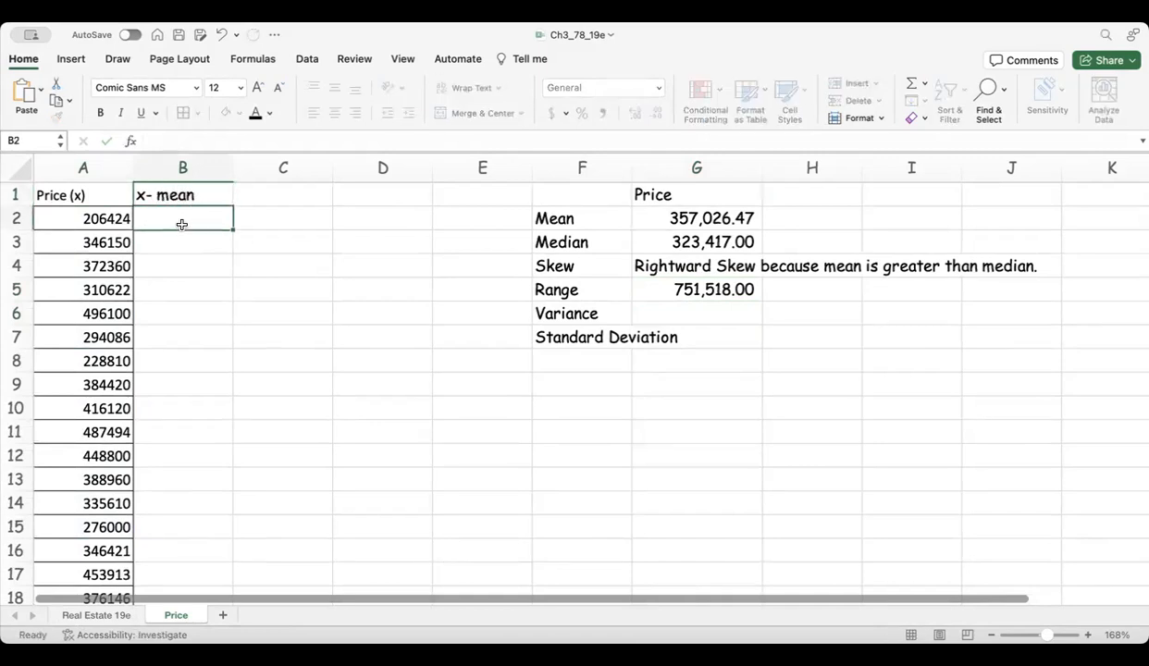
{"action": "type", "text": "="}
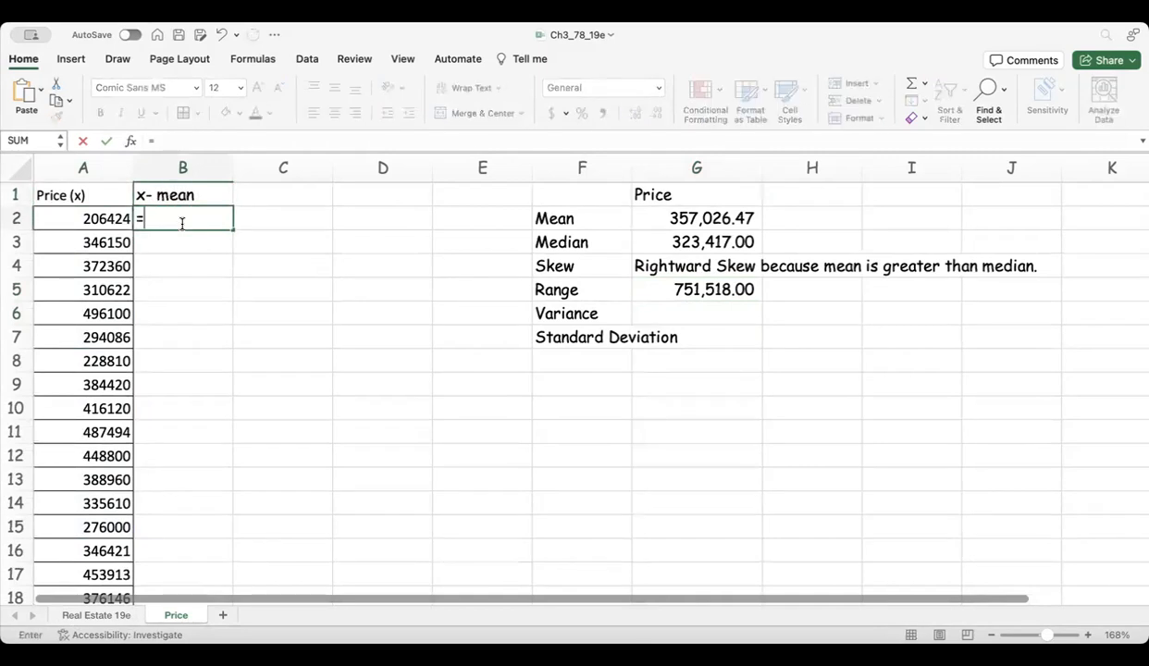
{"action": "left_click", "coordinate": [85, 216]}
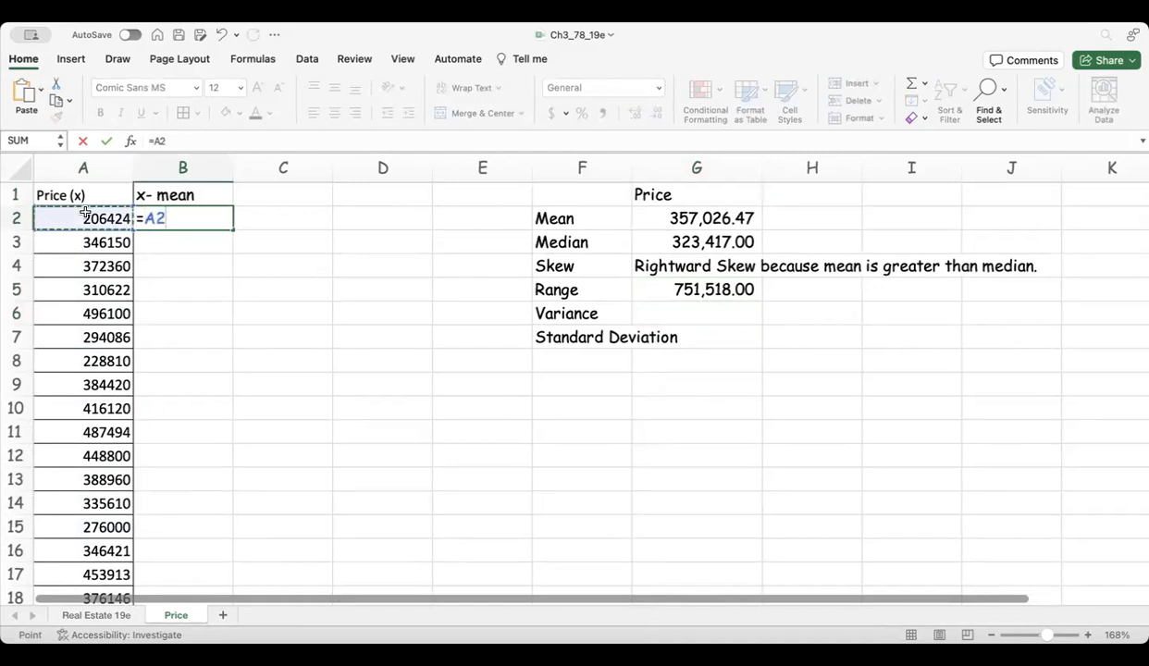
{"action": "type", "text": "-"}
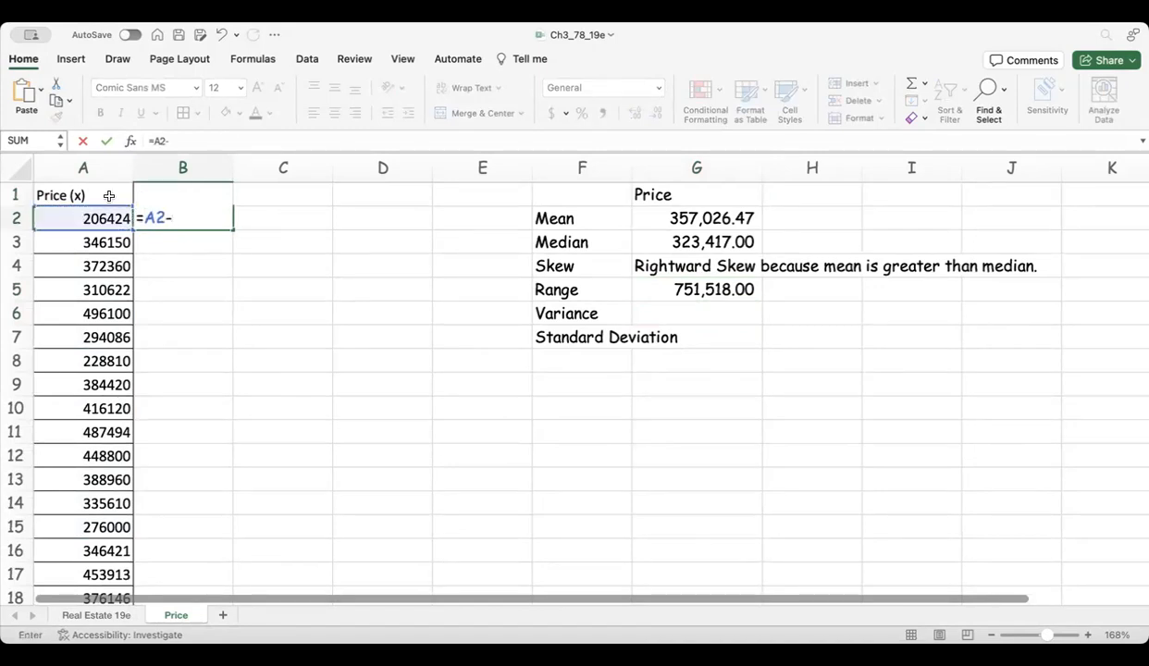
{"action": "left_click", "coordinate": [698, 219]}
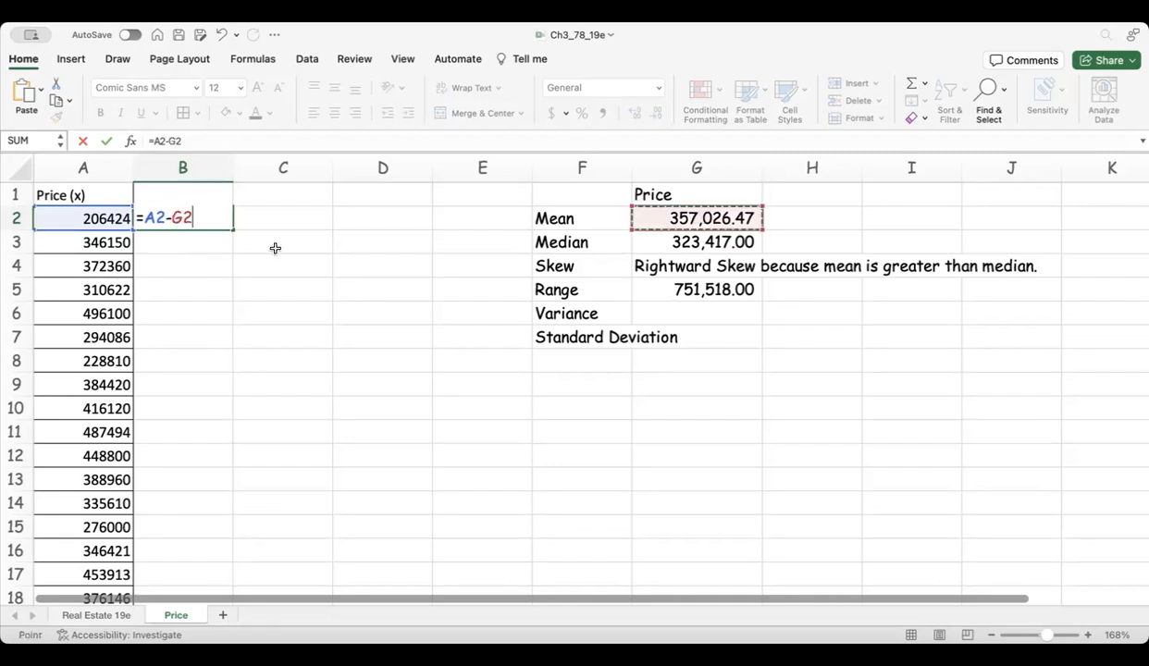
{"action": "left_click", "coordinate": [172, 215]}
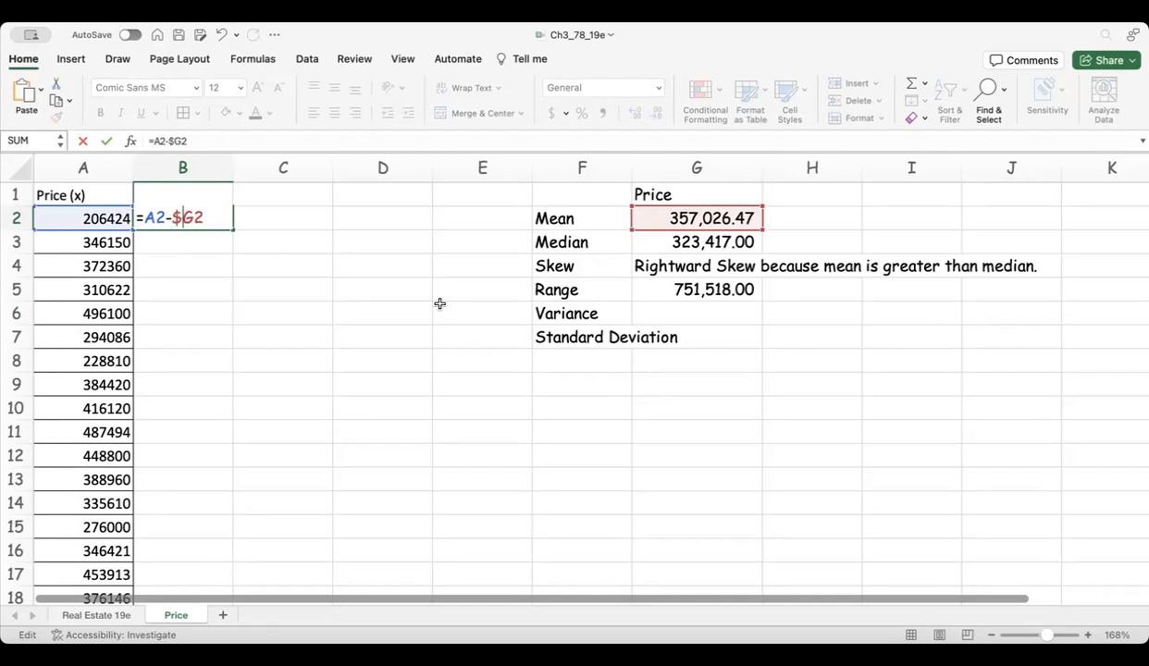
{"action": "type", "text": "$"}
{"action": "key", "text": "Return"}
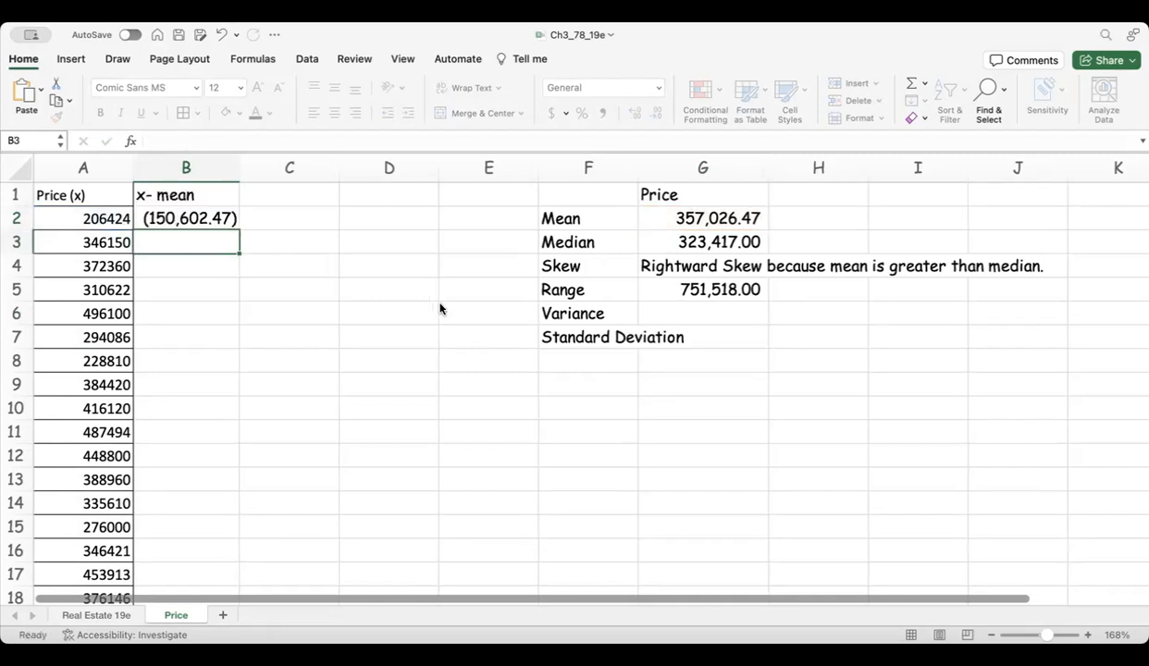
Change the number format of the deviation in cell B2 to General.
{"action": "left_click", "coordinate": [182, 211]}
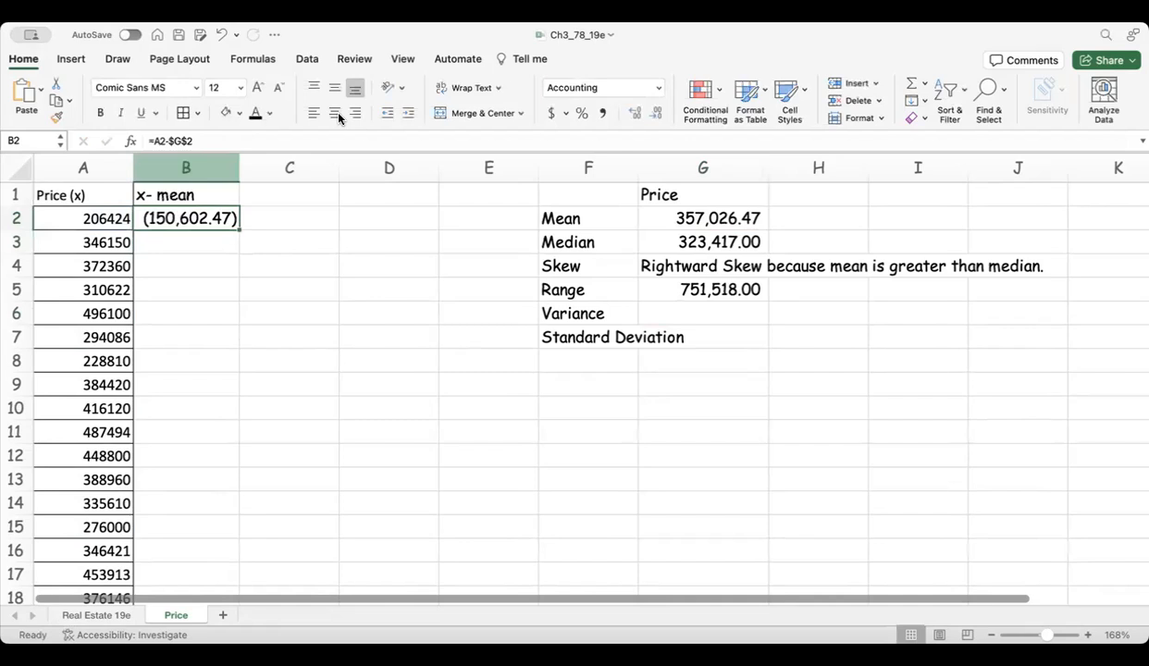
{"action": "left_click", "coordinate": [658, 88]}
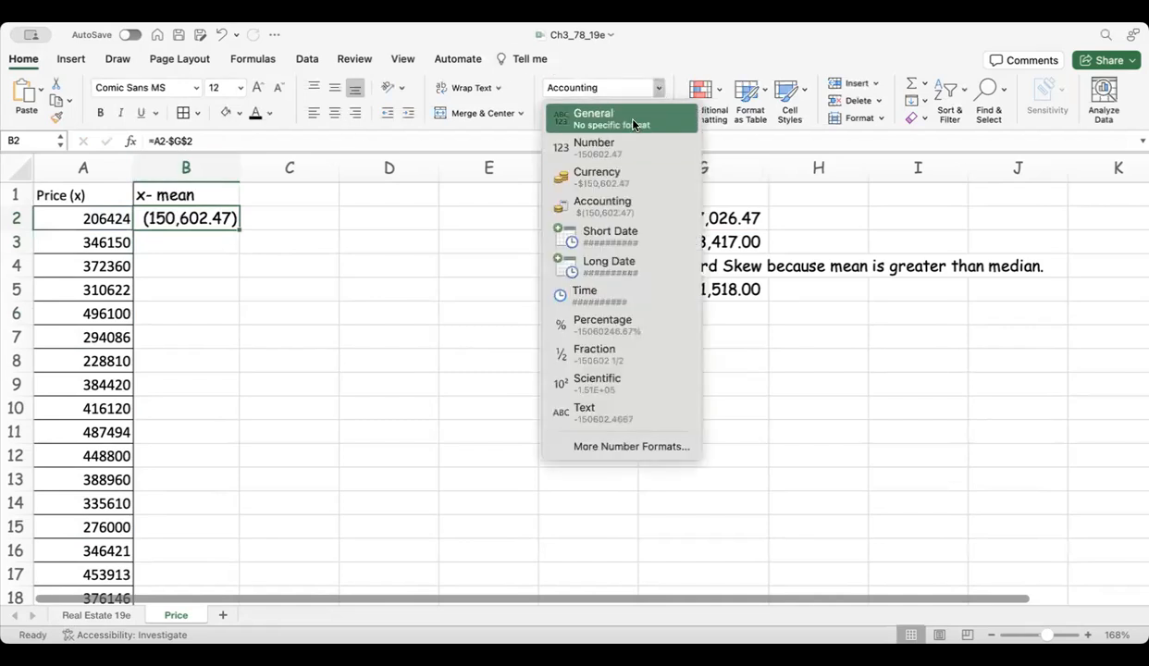
{"action": "left_click", "coordinate": [613, 115]}
{"action": "left_click", "coordinate": [223, 261]}
Fill the deviation formula from B2 down through B106 so every price row is covered.
{"action": "left_click", "coordinate": [169, 214]}
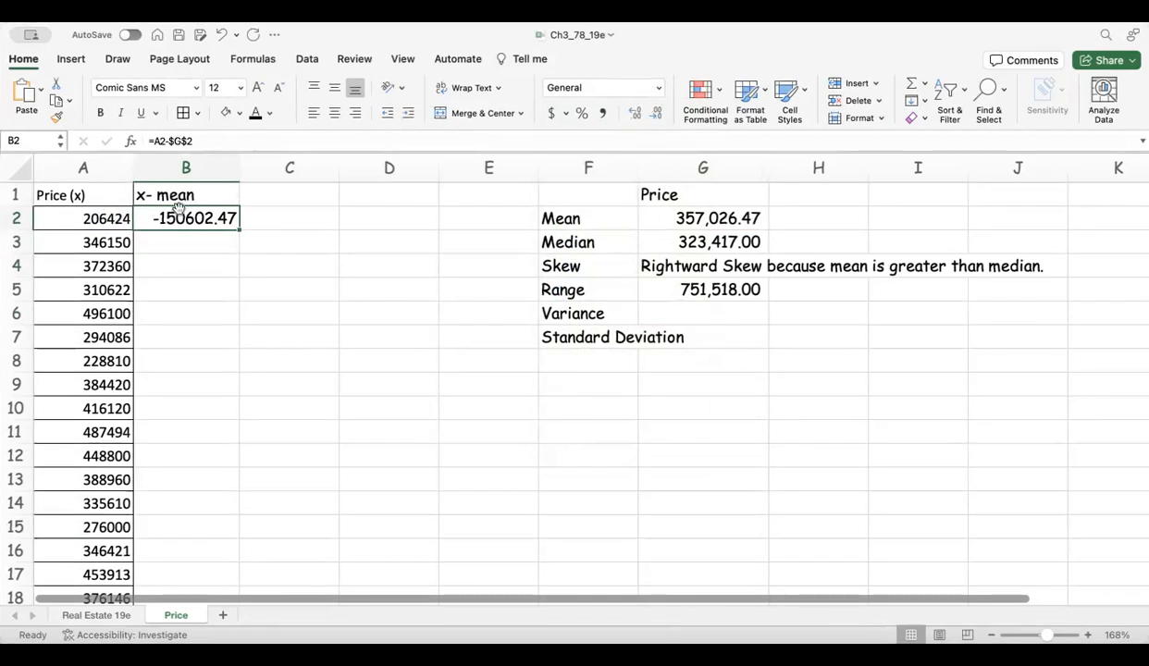
{"action": "left_click", "coordinate": [195, 262]}
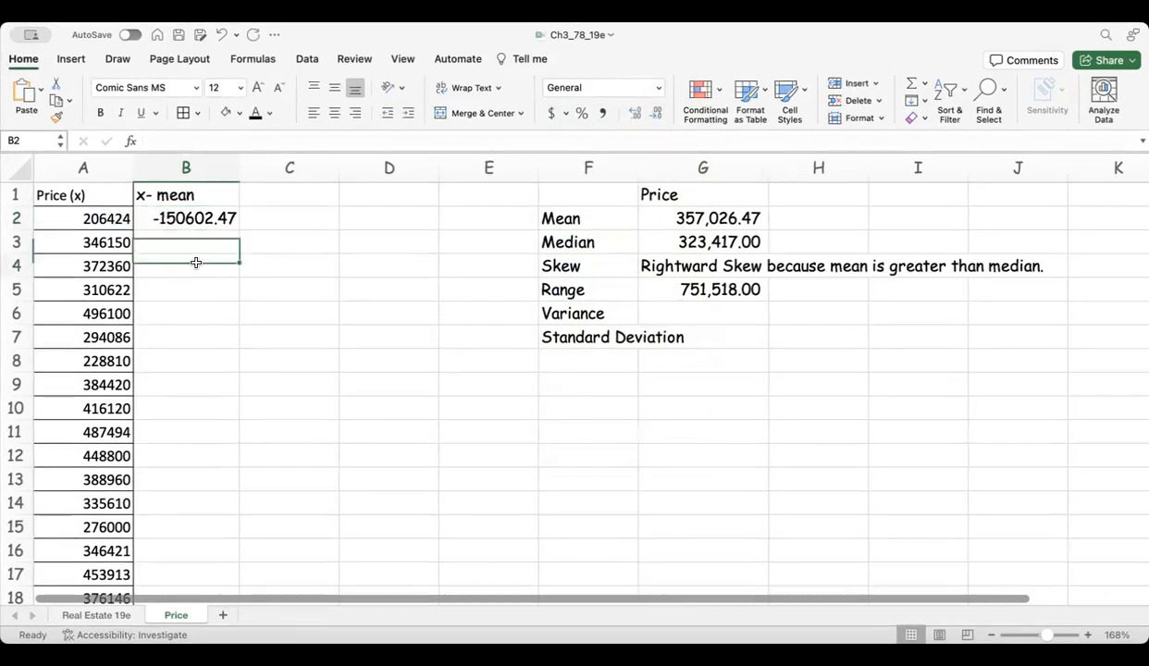
{"action": "left_click", "coordinate": [196, 217]}
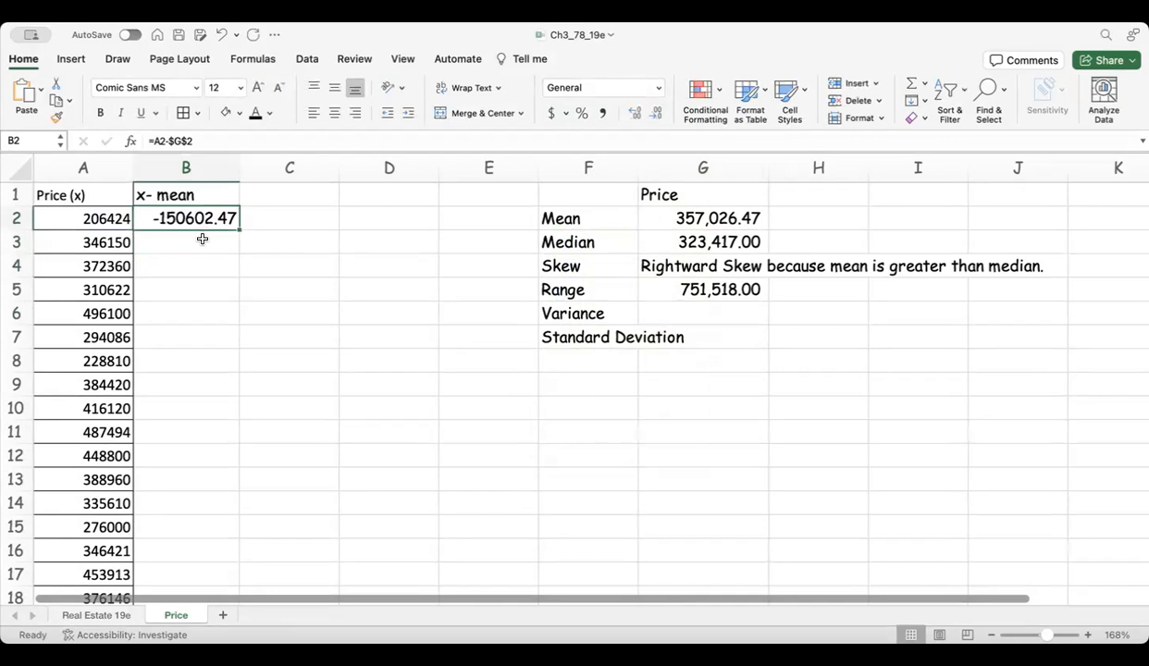
{"action": "left_click", "coordinate": [220, 262]}
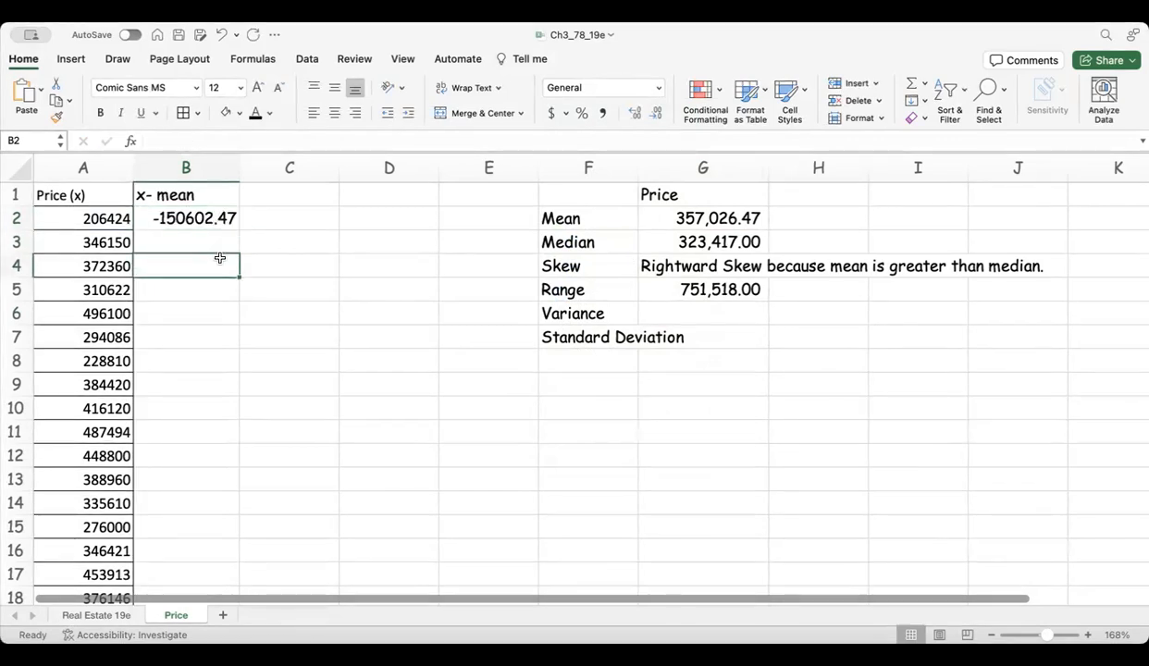
{"action": "left_click", "coordinate": [218, 217]}
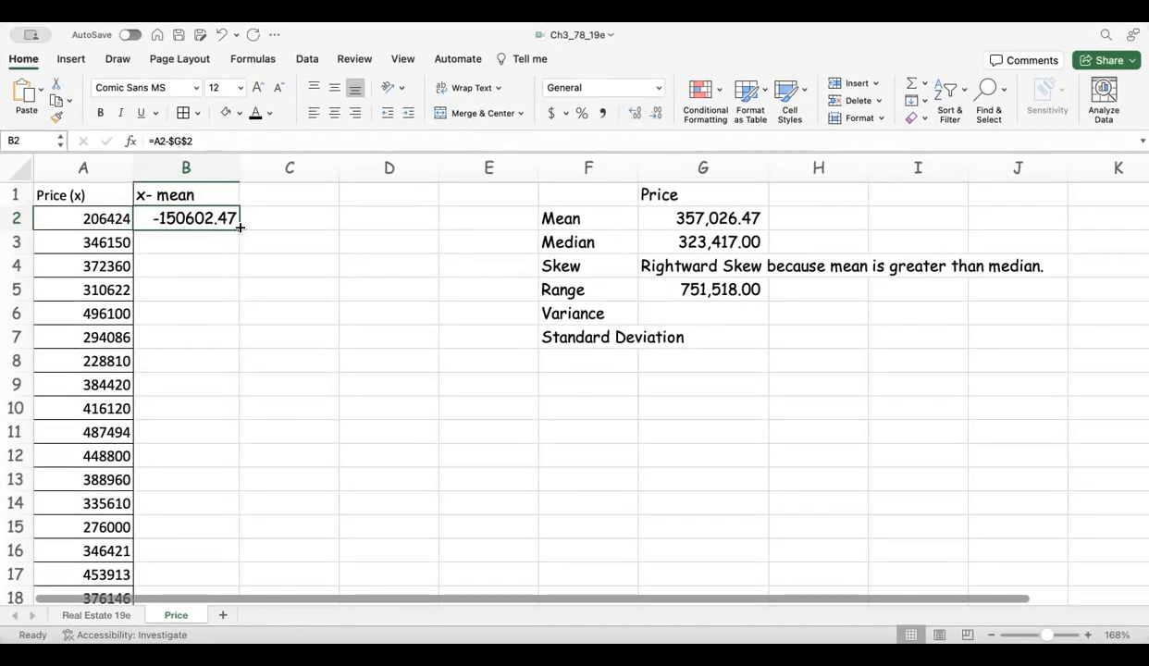
{"action": "left_click_drag", "start_coordinate": [240, 227], "coordinate": [221, 559]}
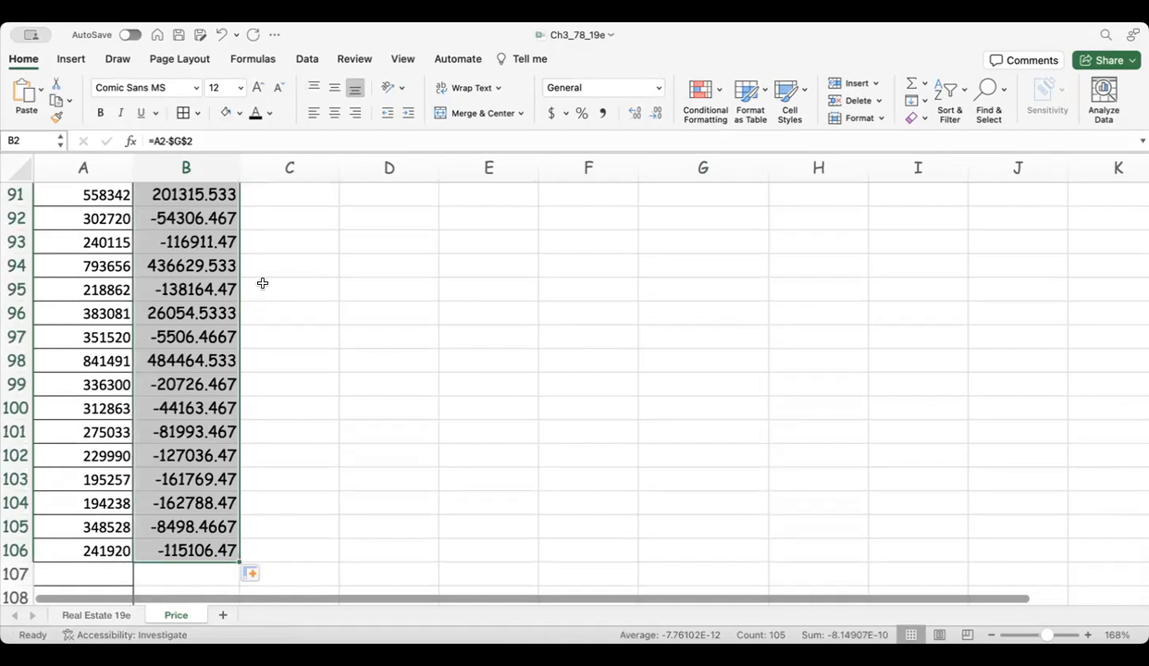
{"action": "scroll", "coordinate": [263, 282], "scroll_direction": "up", "scroll_amount": 20}
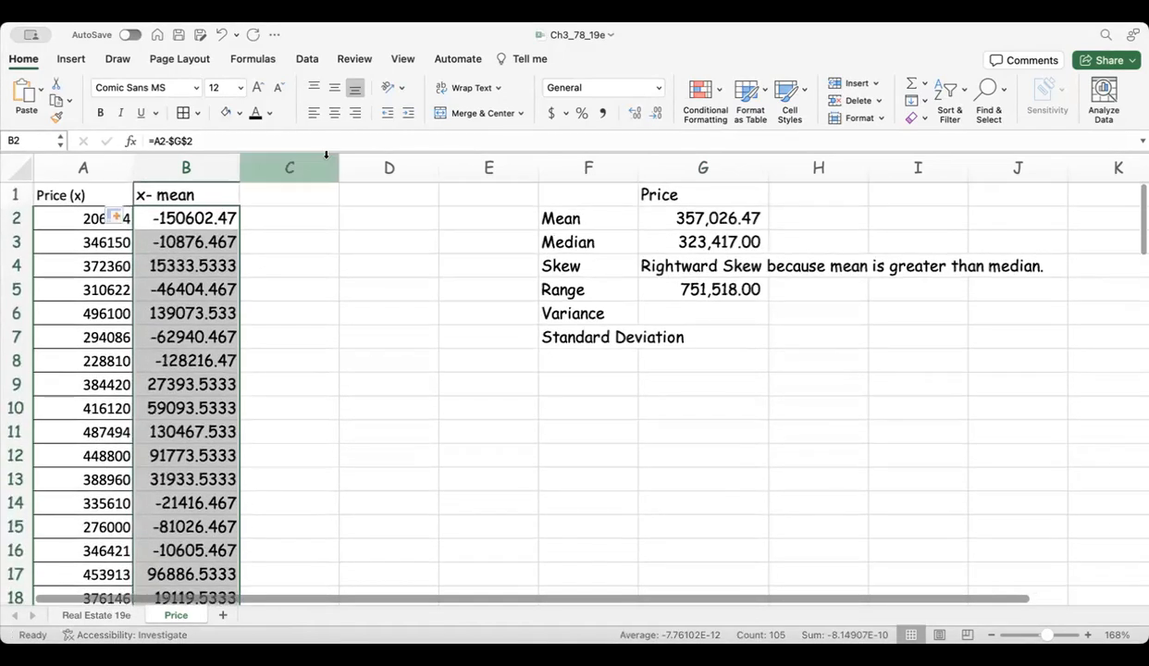
Enter the heading "x-mean^2" in cell C1.
{"action": "left_click", "coordinate": [308, 246]}
{"action": "left_click", "coordinate": [277, 187]}
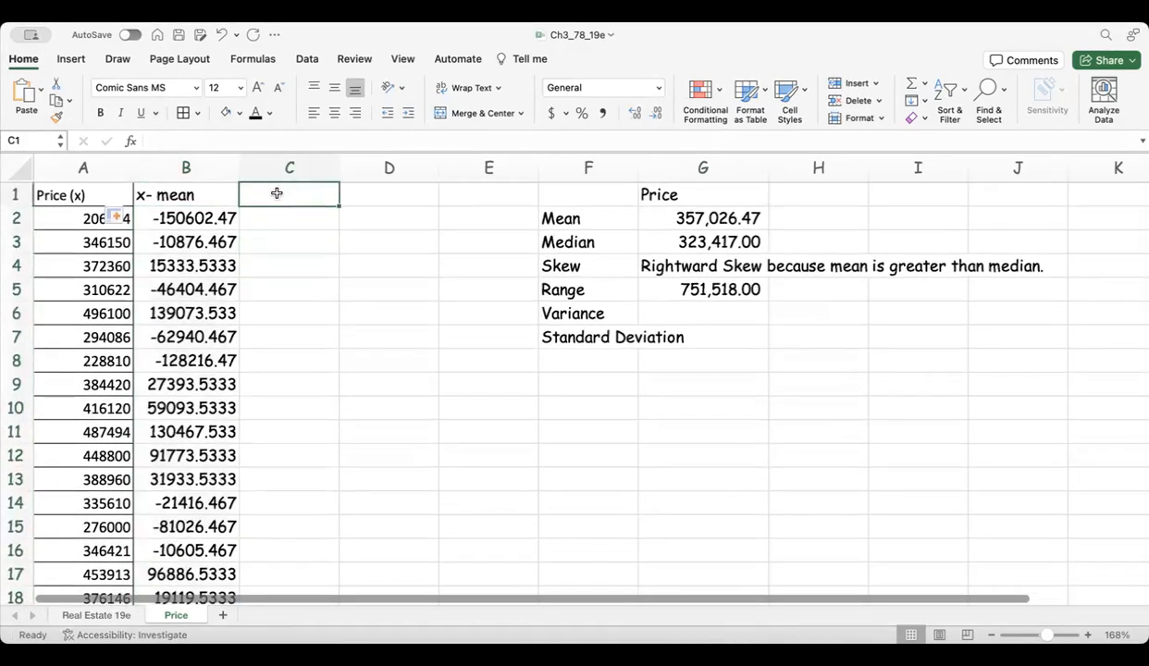
{"action": "left_click", "coordinate": [192, 174]}
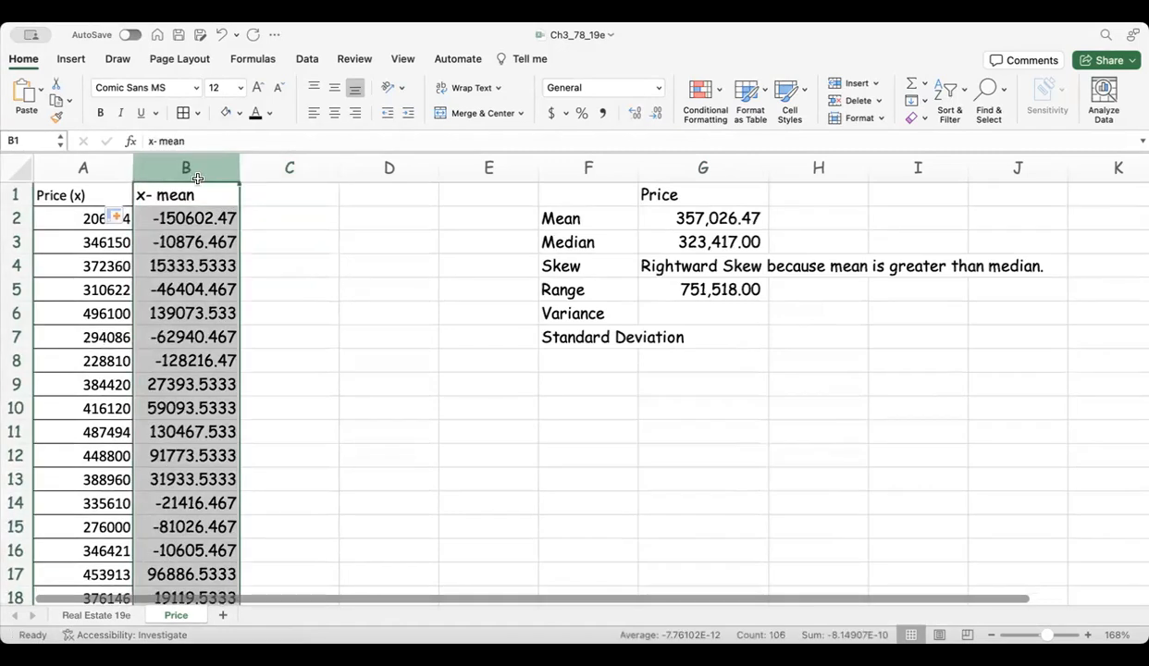
{"action": "left_click", "coordinate": [287, 194]}
{"action": "type", "text": "x-mean"}
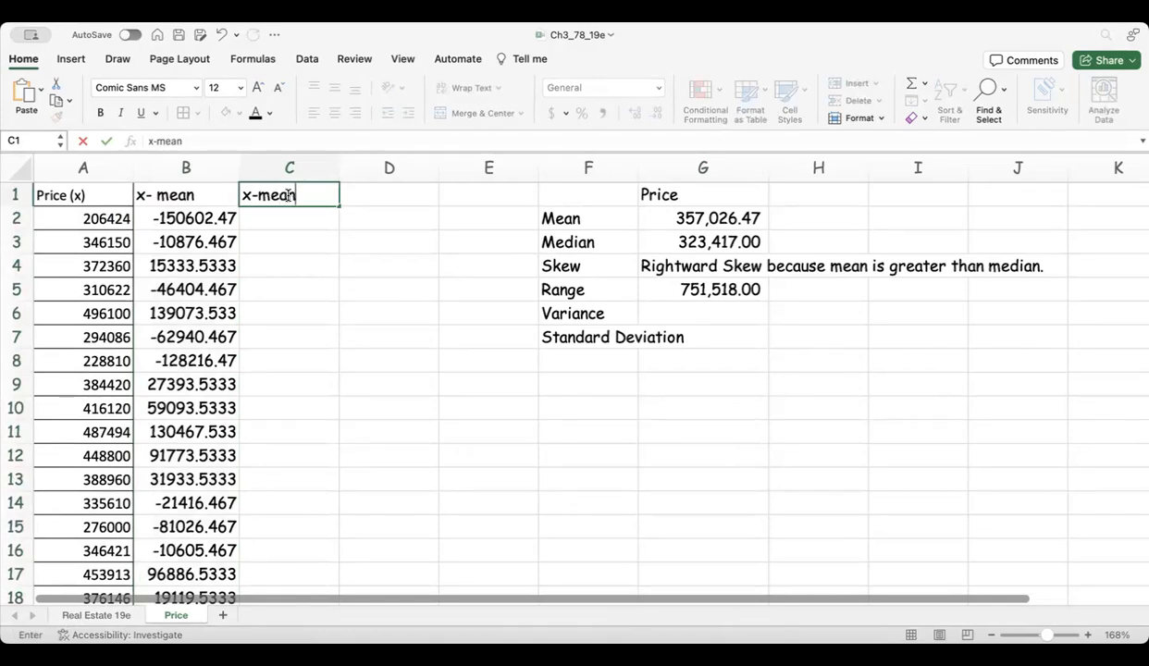
{"action": "type", "text": "^2"}
Square the first deviation in cell C2 with the formula =B2^2.
{"action": "left_click", "coordinate": [289, 225]}
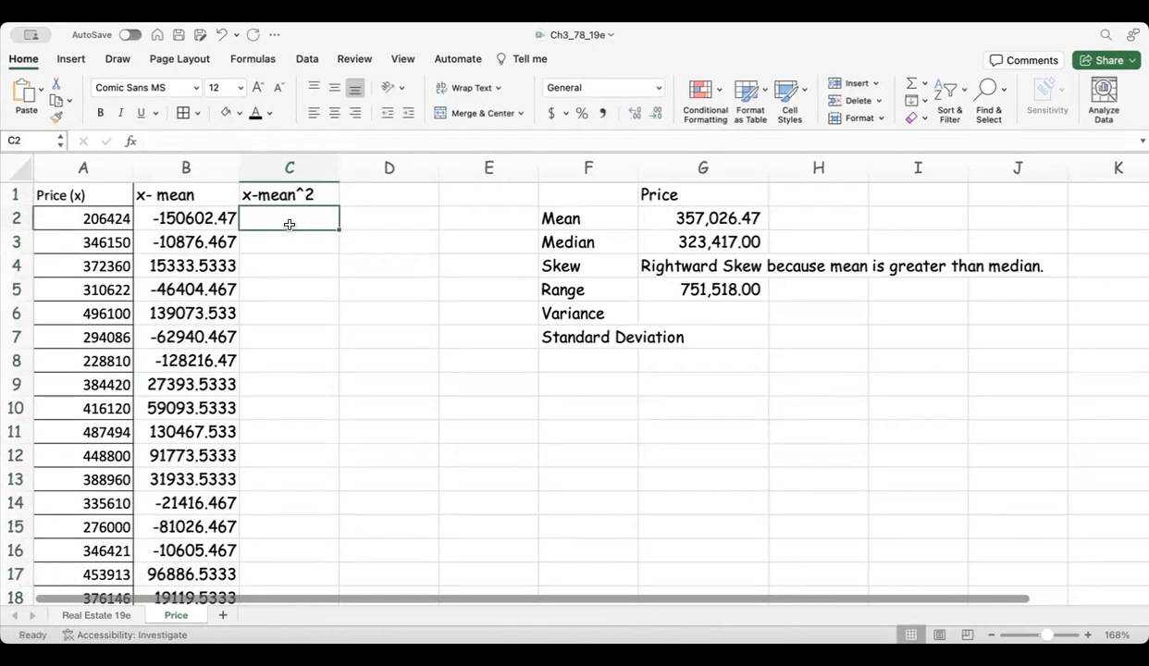
{"action": "type", "text": "="}
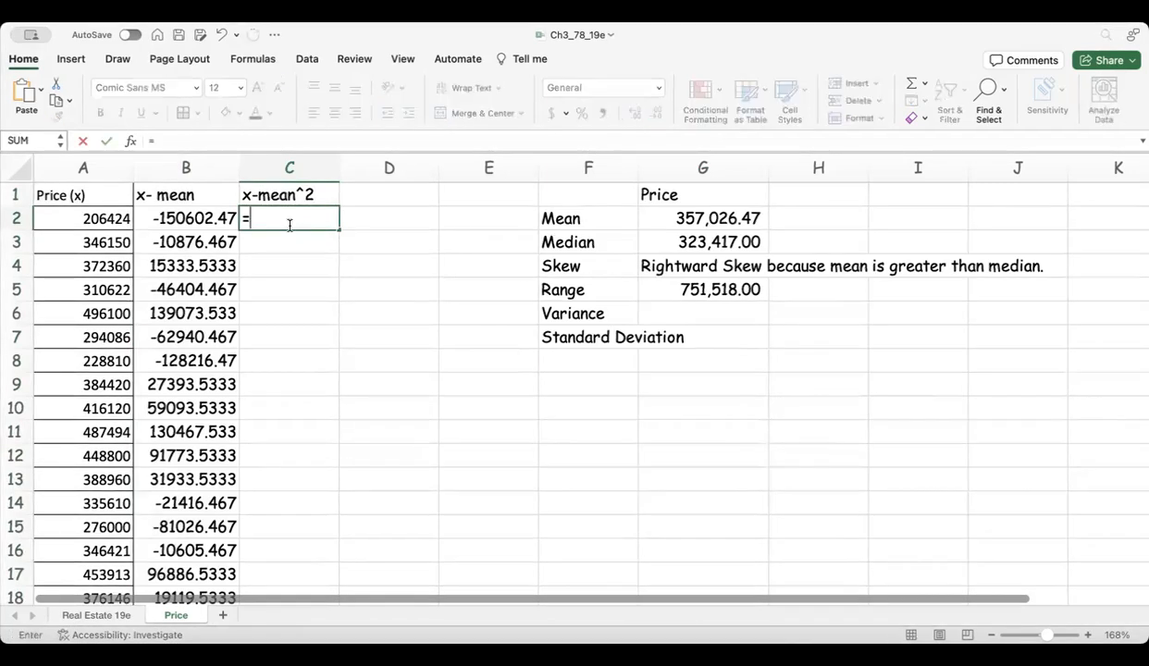
{"action": "left_click", "coordinate": [211, 222]}
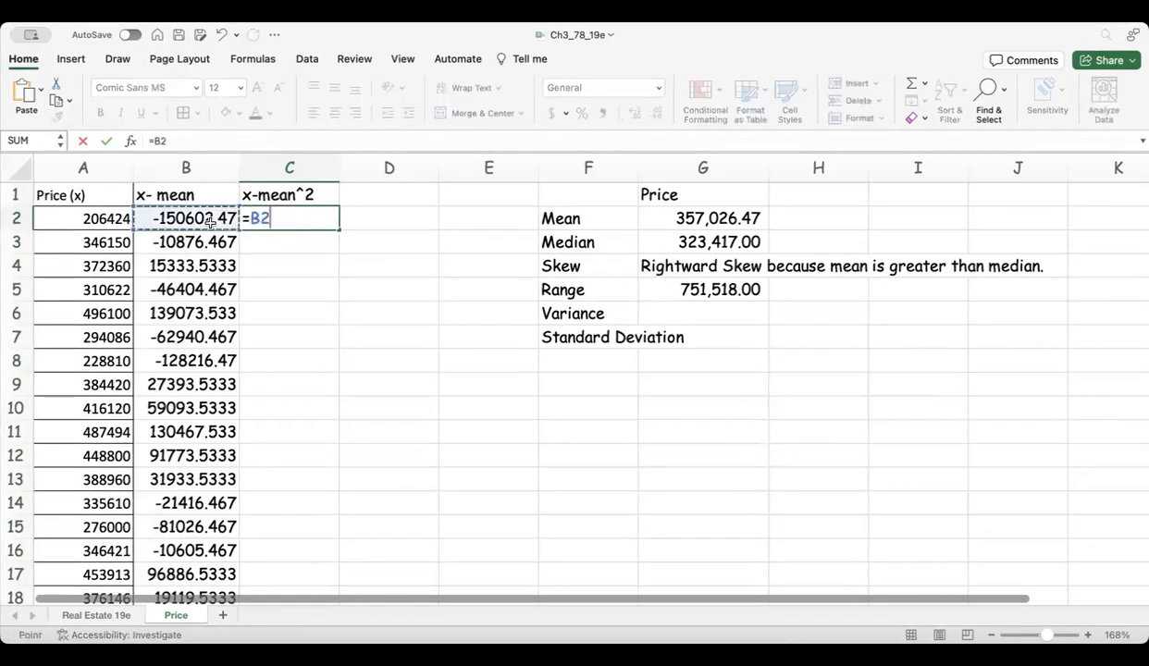
{"action": "type", "text": "^"}
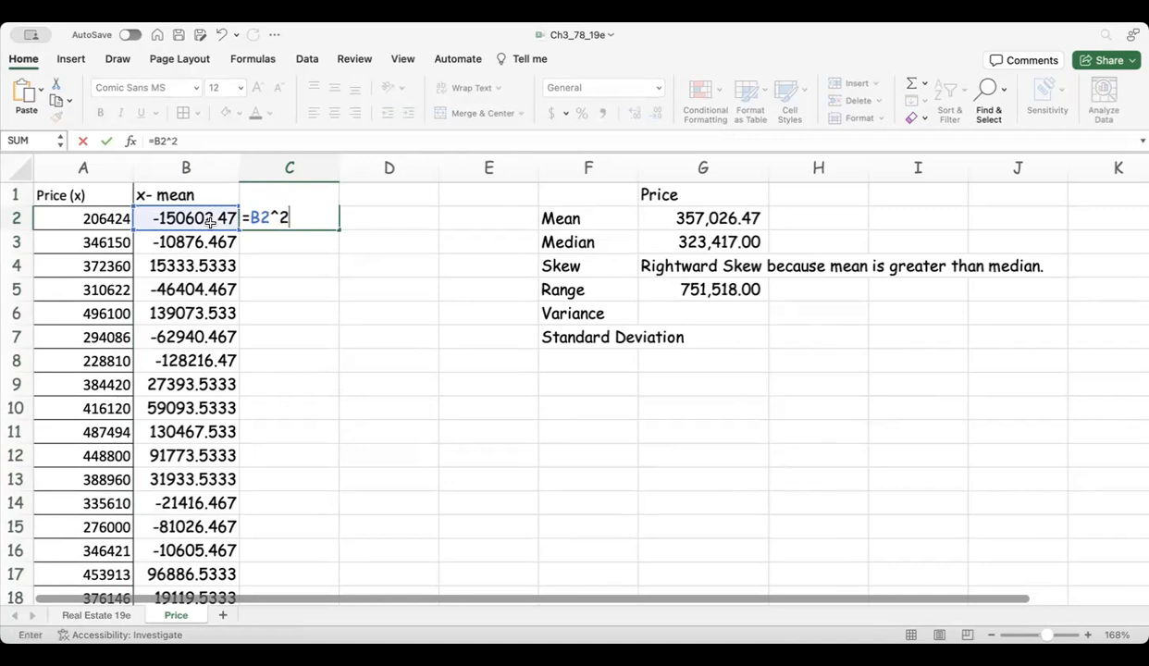
{"action": "type", "text": "2"}
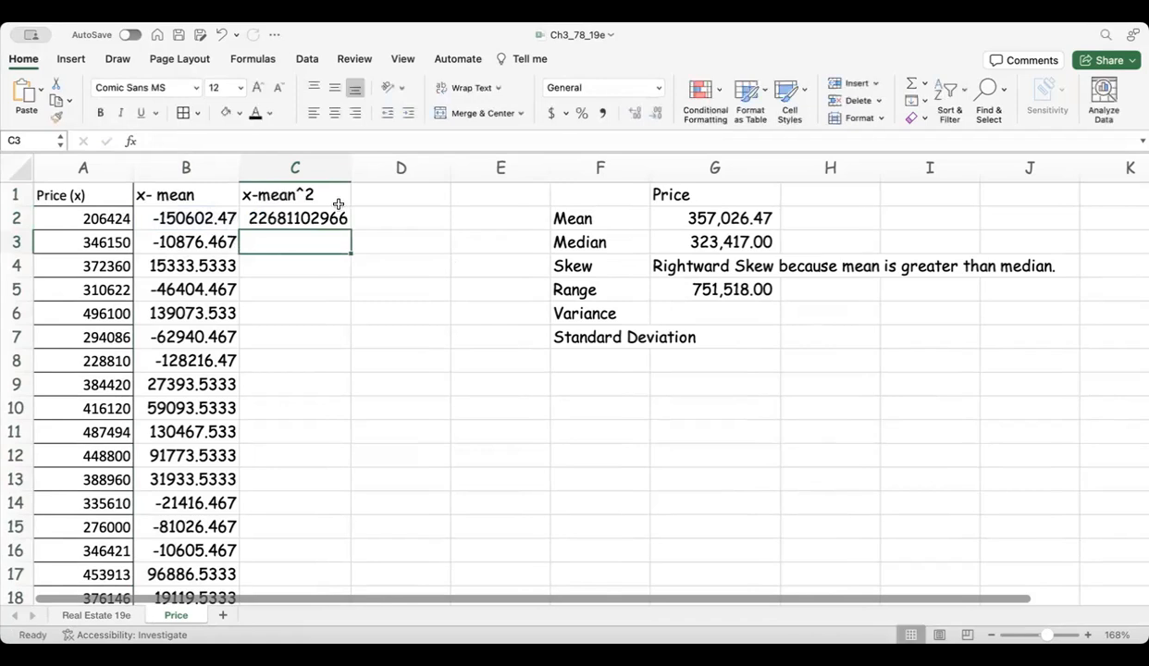
Fill the squared-deviation formula from C2 down through C106 and check the filled column.
{"action": "left_click", "coordinate": [334, 217]}
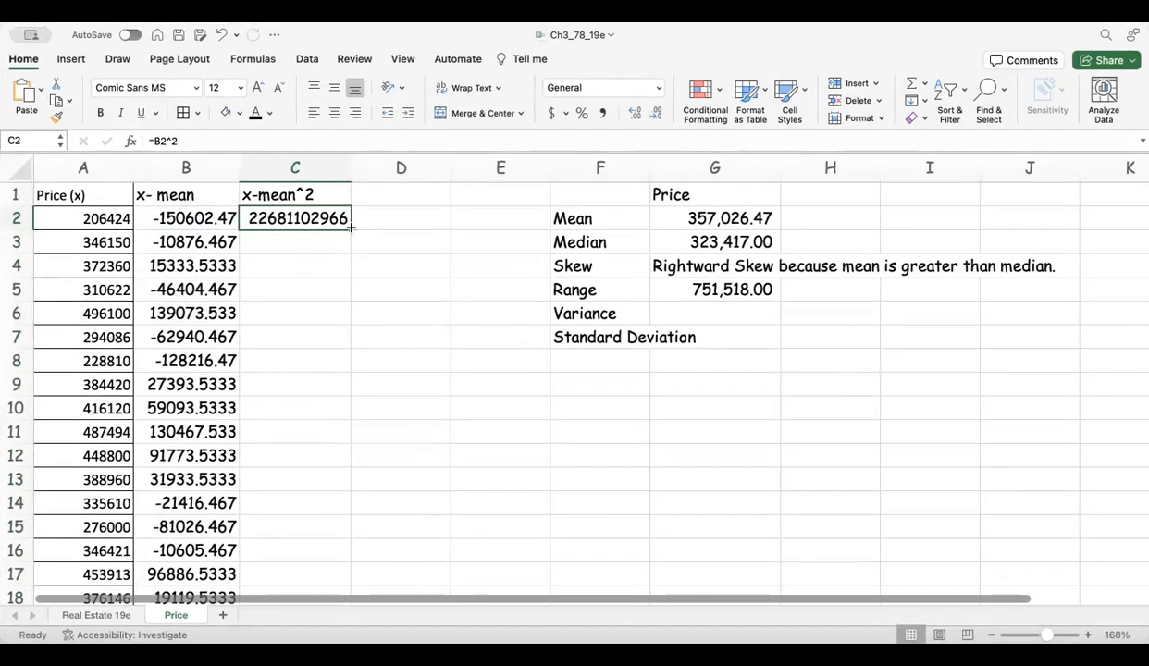
{"action": "double_click", "coordinate": [350, 226]}
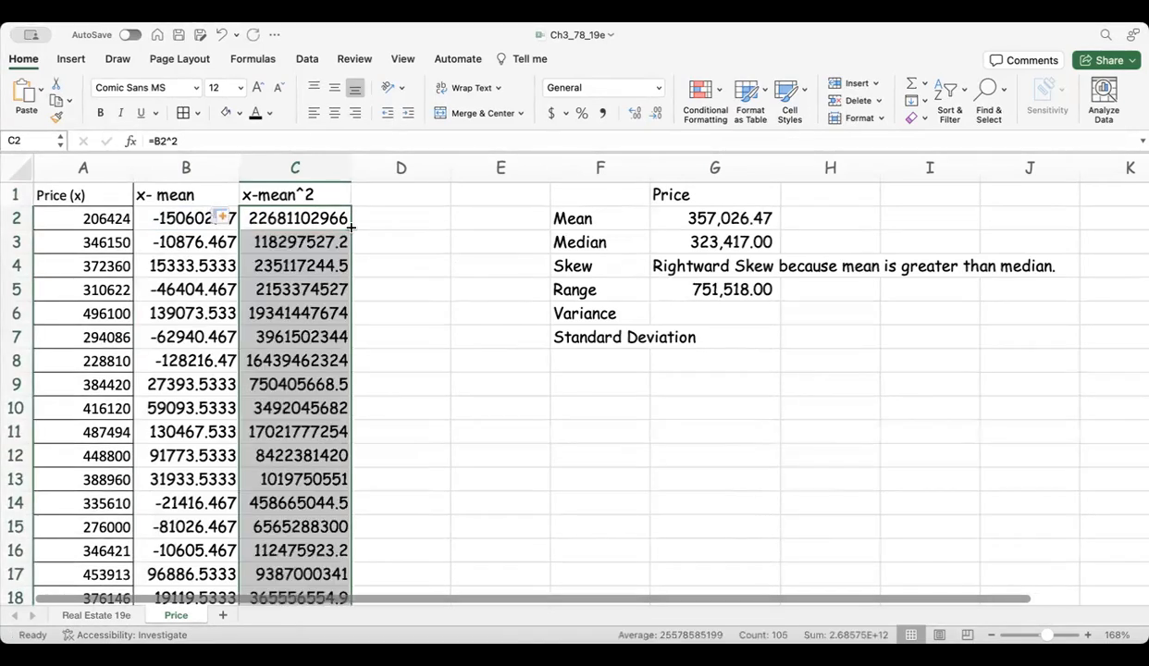
{"action": "scroll", "coordinate": [340, 408], "scroll_direction": "down", "scroll_amount": 15}
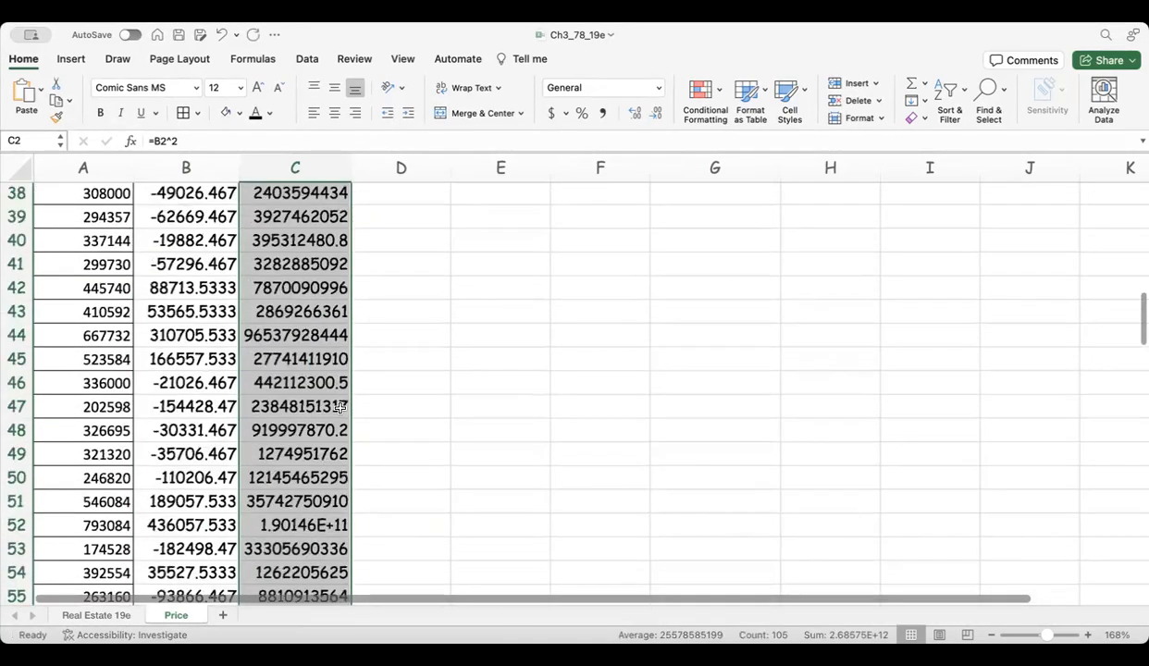
{"action": "scroll", "coordinate": [341, 408], "scroll_direction": "up", "scroll_amount": 15}
{"action": "scroll", "coordinate": [340, 408], "scroll_direction": "down", "scroll_amount": 1}
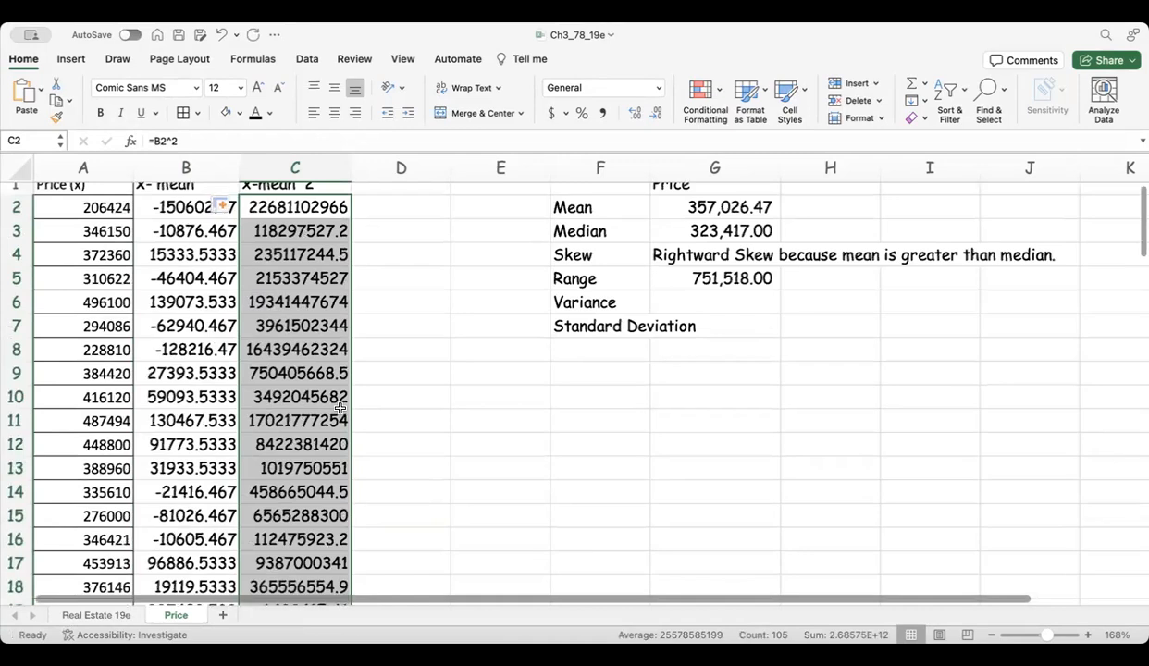
{"action": "scroll", "coordinate": [340, 408], "scroll_direction": "up", "scroll_amount": 1}
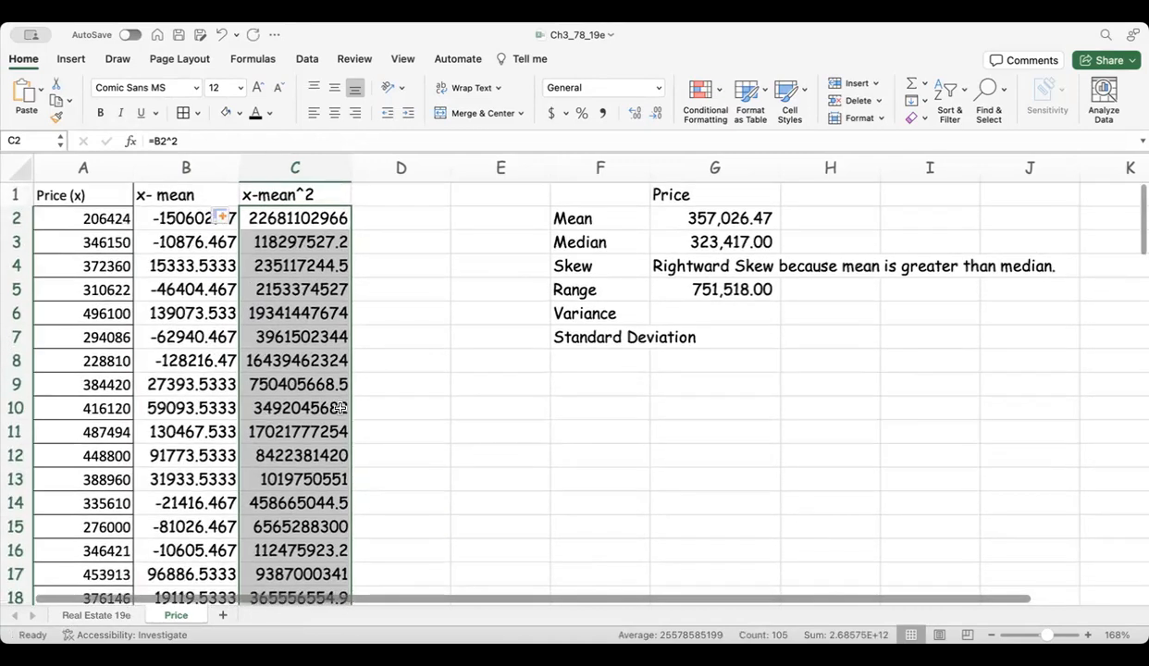
Calculate the sample variance in cell G6 with the formula =SUM(C2:C106)/104.
{"action": "left_click", "coordinate": [697, 298]}
{"action": "left_click", "coordinate": [698, 317]}
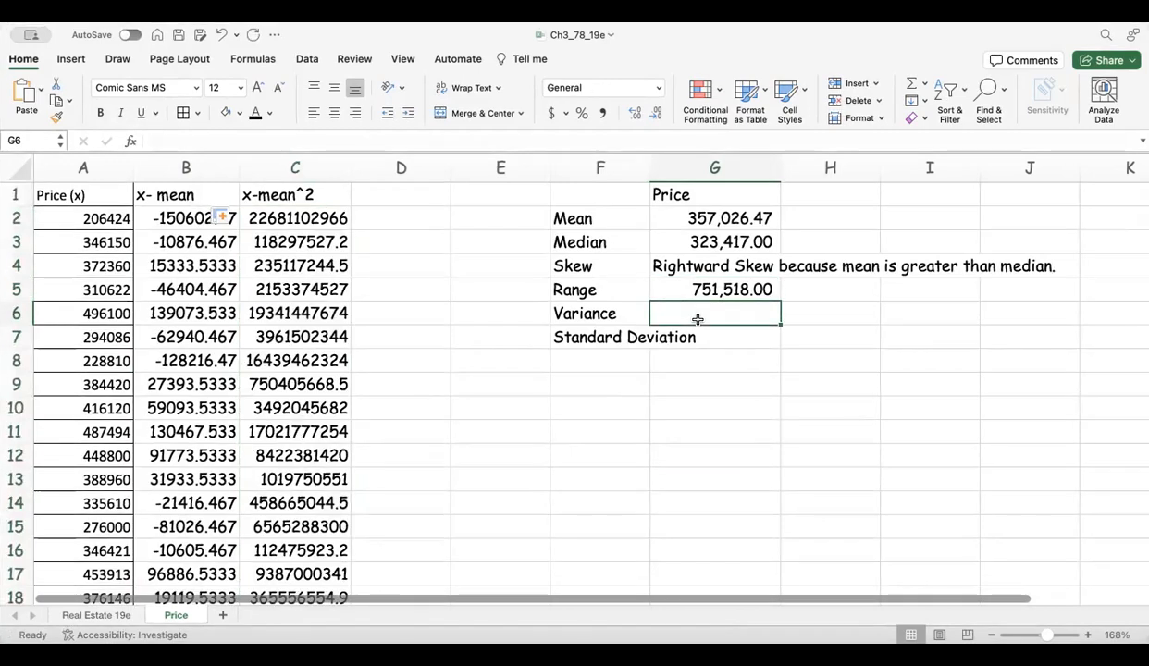
{"action": "type", "text": "="}
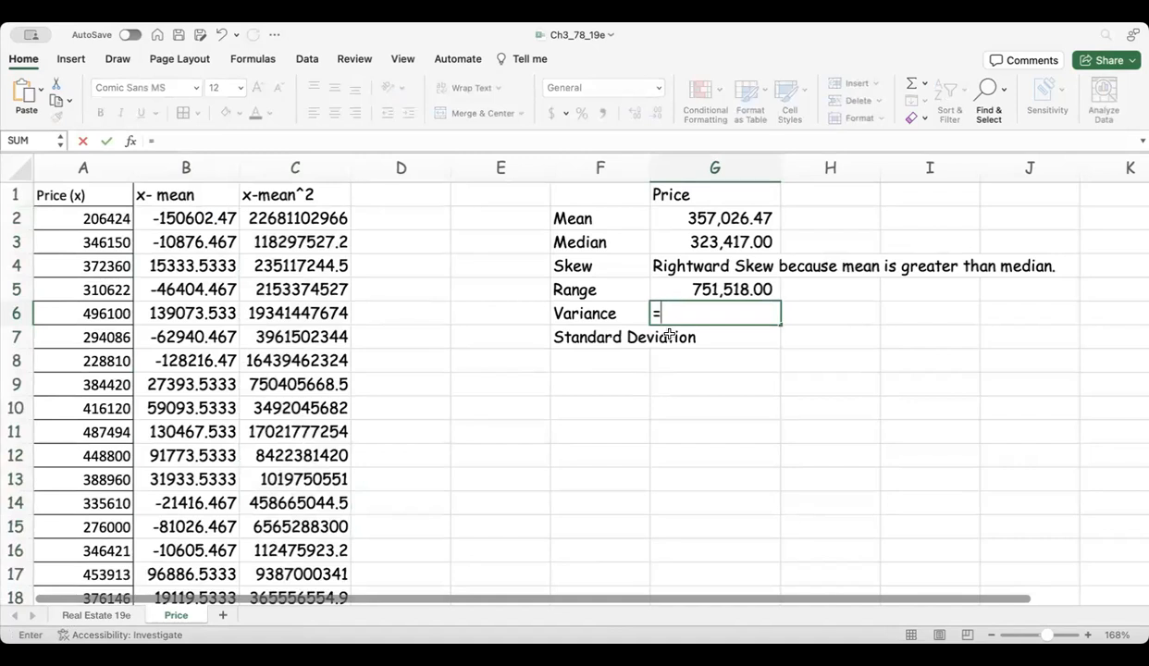
{"action": "type", "text": "sum("}
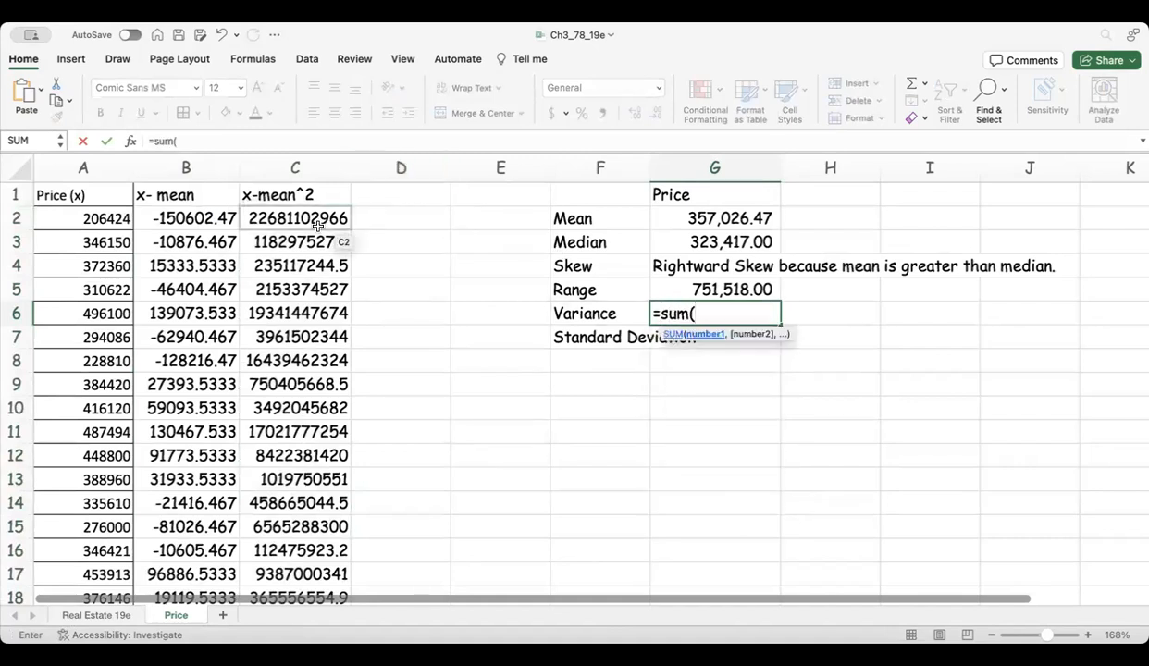
{"action": "left_click_drag", "start_coordinate": [315, 219], "coordinate": [275, 550]}
{"action": "scroll", "coordinate": [524, 317], "scroll_direction": "up", "scroll_amount": 20}
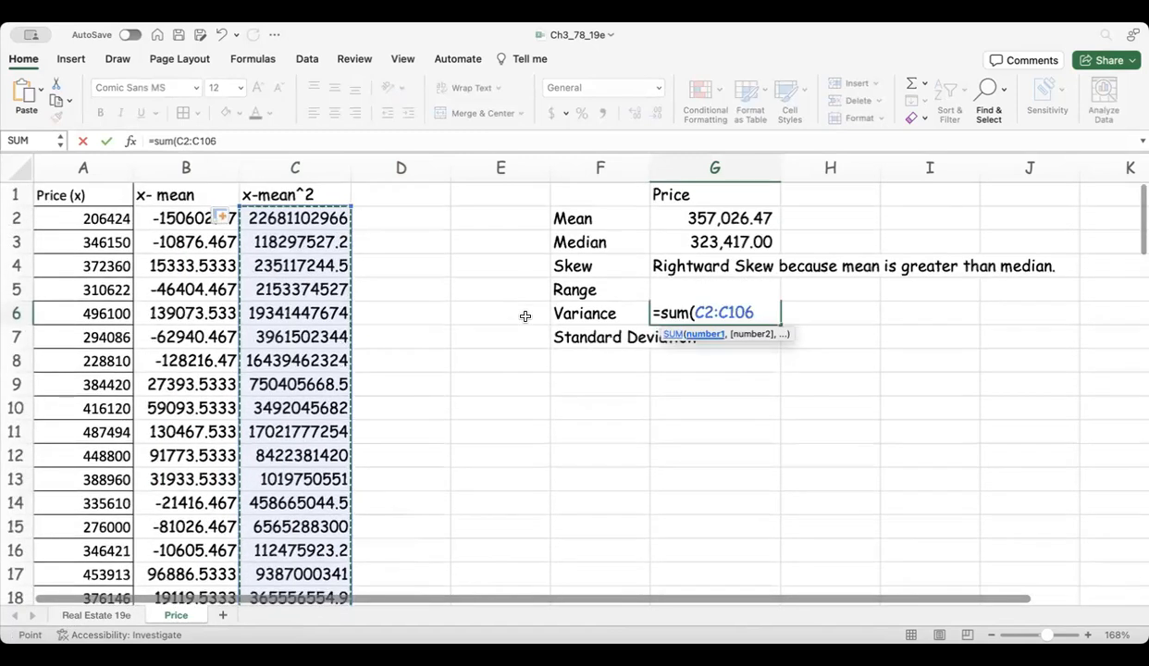
{"action": "type", "text": ")/"}
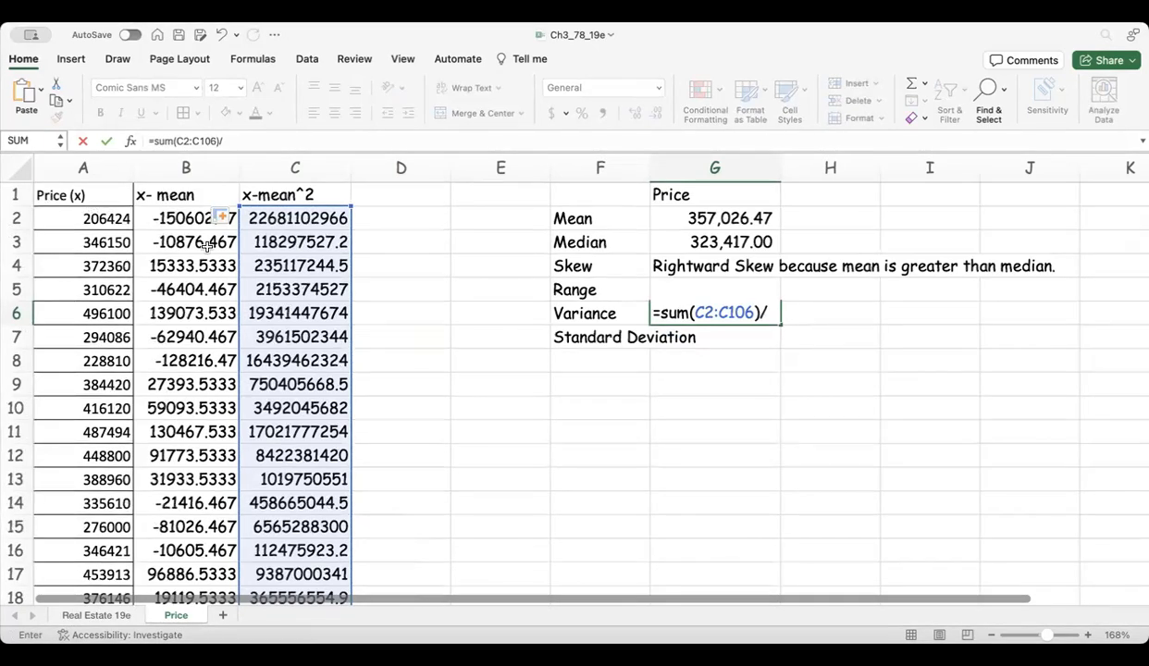
{"action": "type", "text": "104"}
{"action": "key", "text": "Return"}
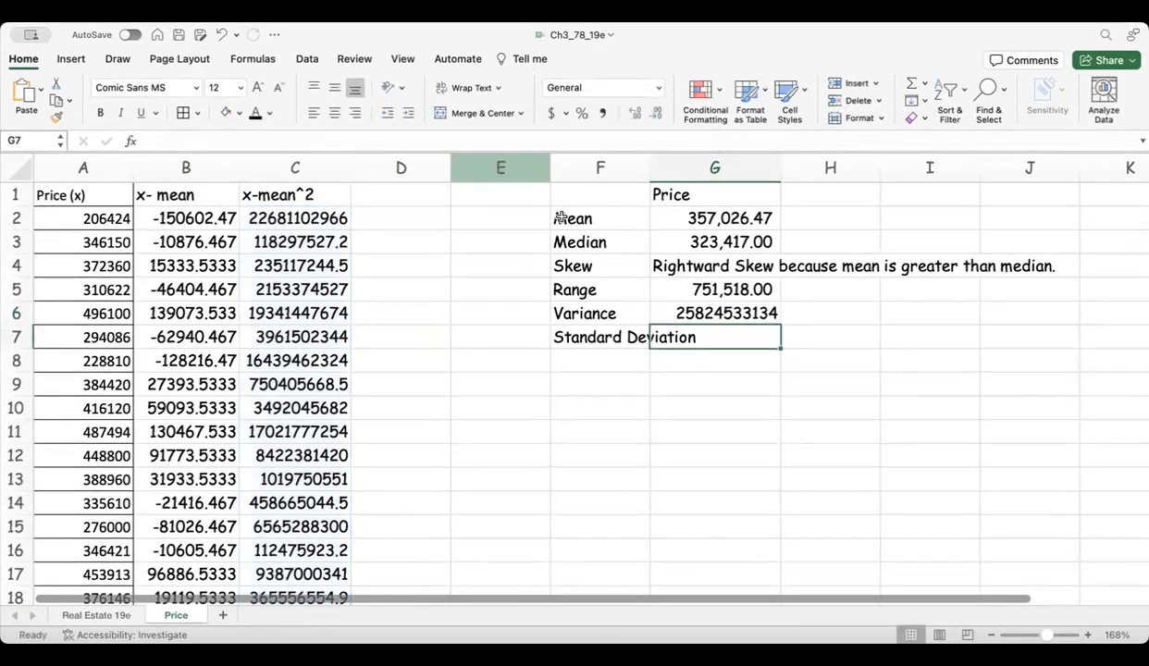
Format the variance in G6 with comma style and adjust column G's width so the full number fits.
{"action": "left_click", "coordinate": [739, 314]}
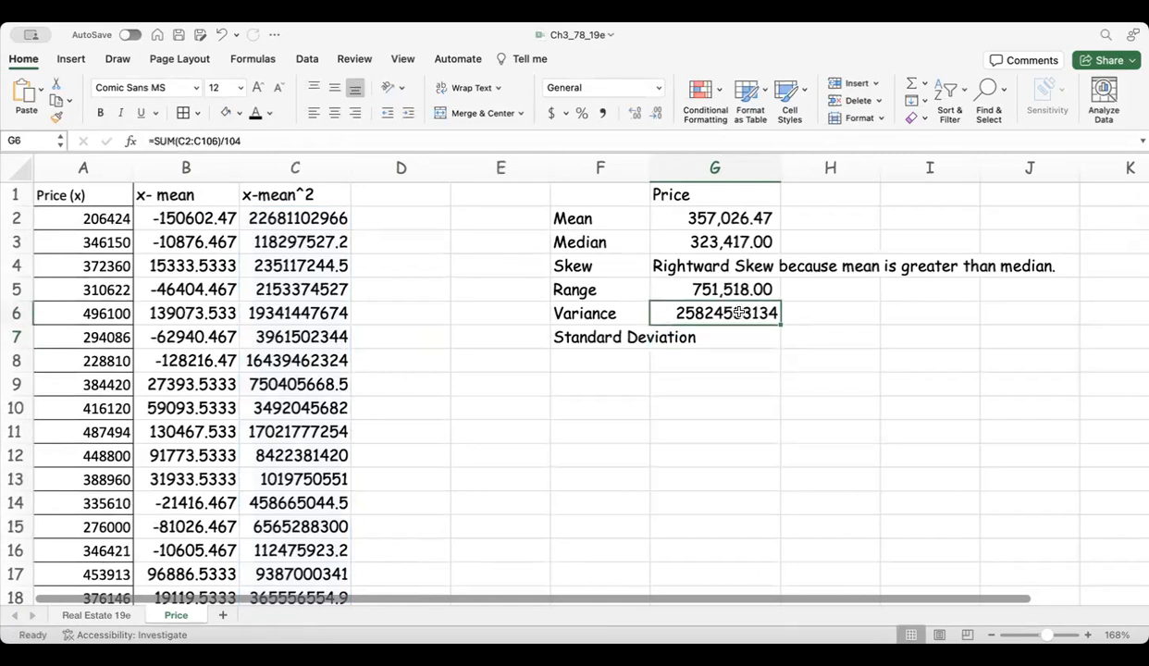
{"action": "left_click", "coordinate": [606, 111]}
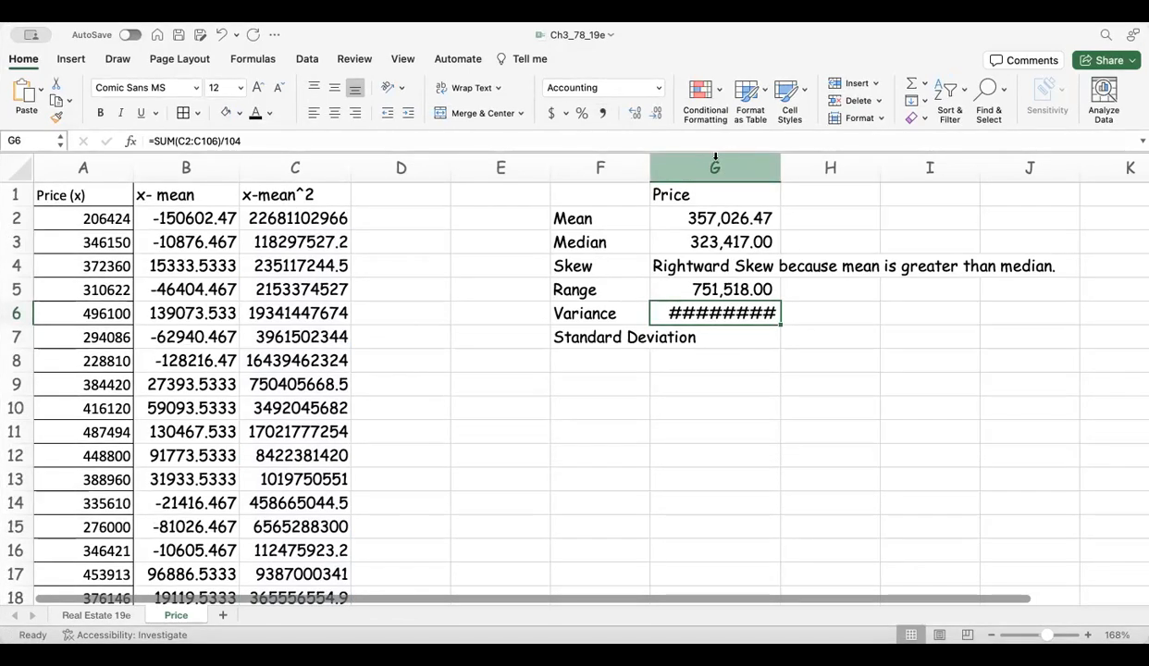
{"action": "double_click", "coordinate": [782, 164]}
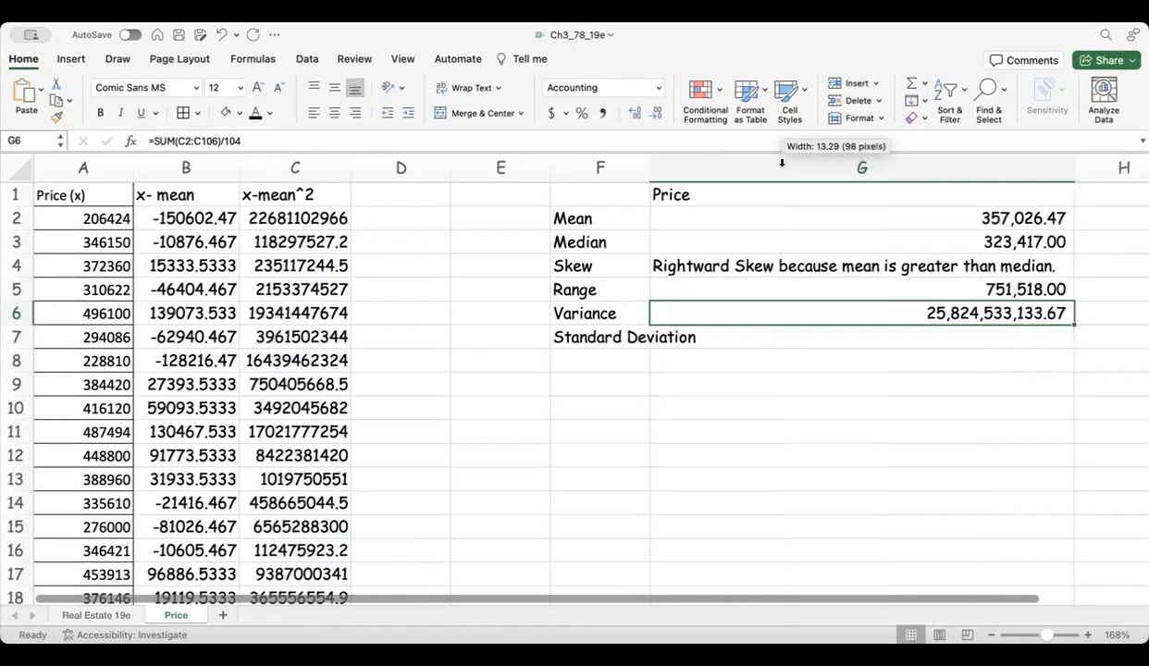
{"action": "left_click_drag", "start_coordinate": [1068, 160], "coordinate": [844, 160]}
{"action": "left_click", "coordinate": [863, 182]}
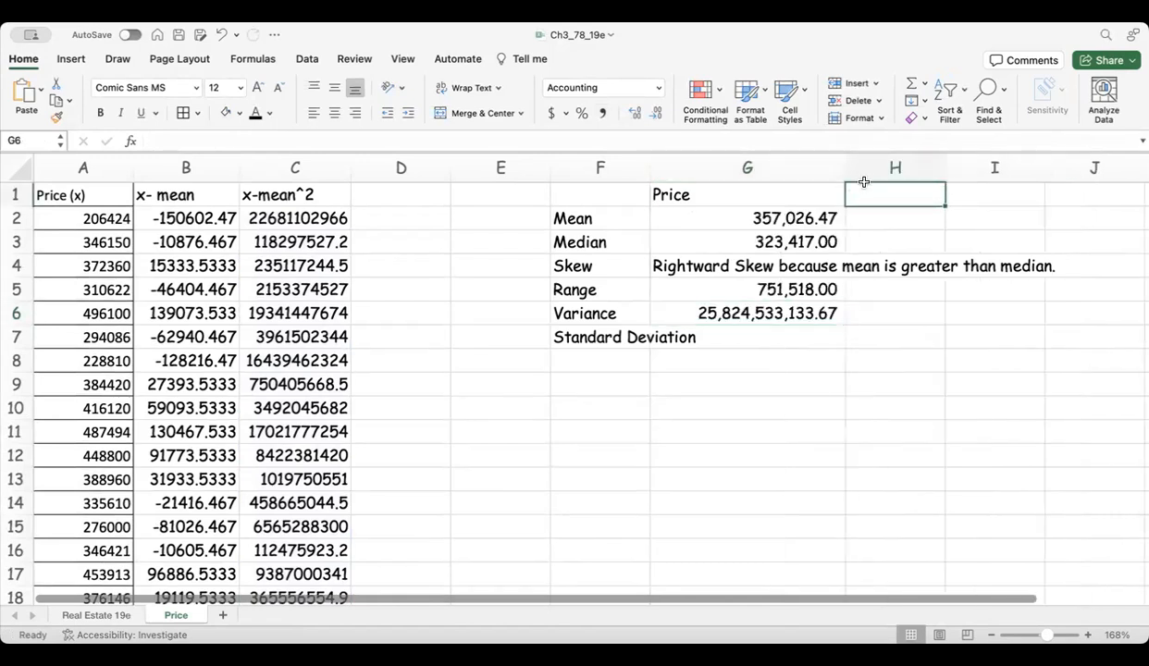
{"action": "left_click", "coordinate": [818, 380]}
{"action": "left_click", "coordinate": [797, 315]}
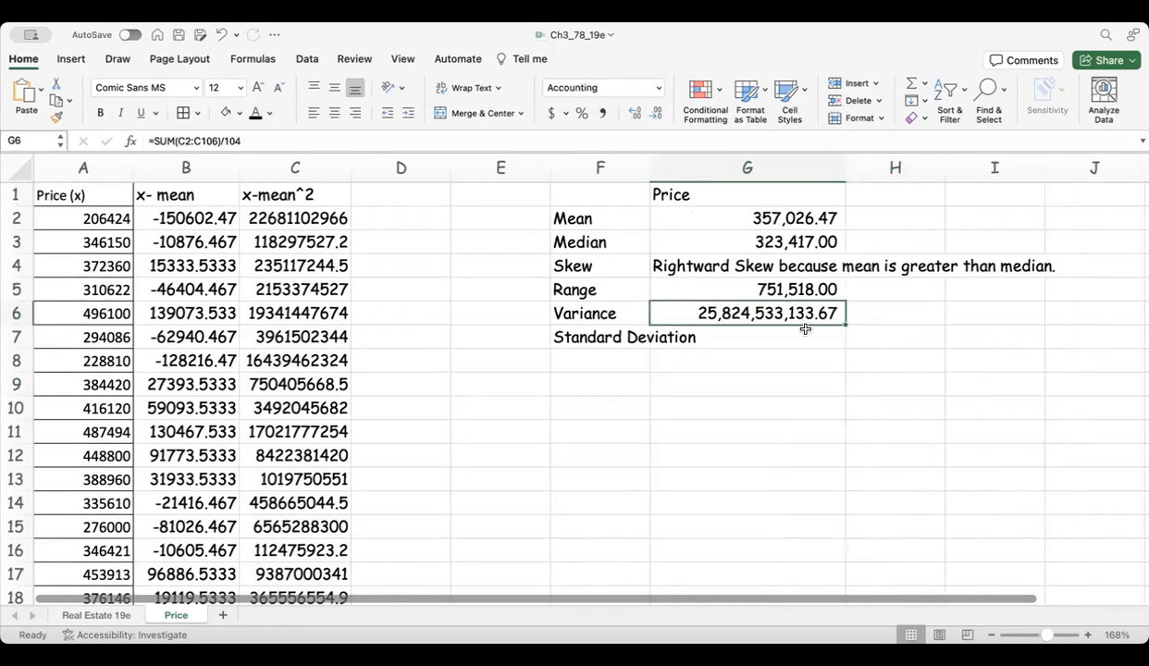
Widen column F to fit the Standard Deviation label, and widen column G as well.
{"action": "left_click", "coordinate": [740, 341]}
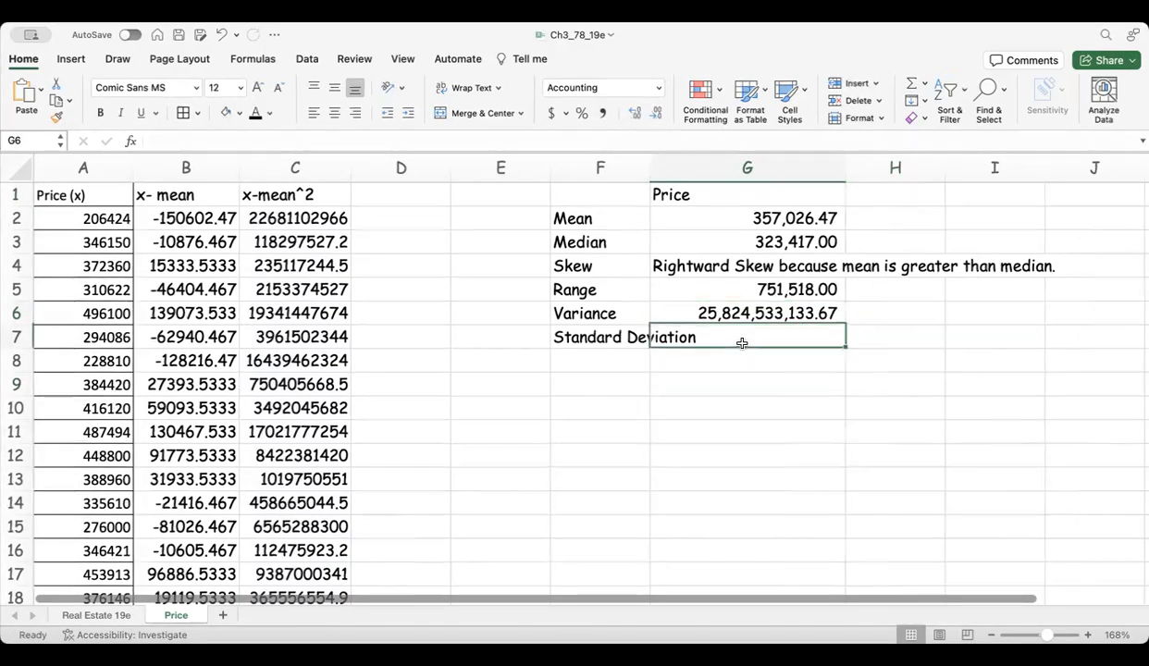
{"action": "left_click_drag", "start_coordinate": [650, 159], "coordinate": [705, 159]}
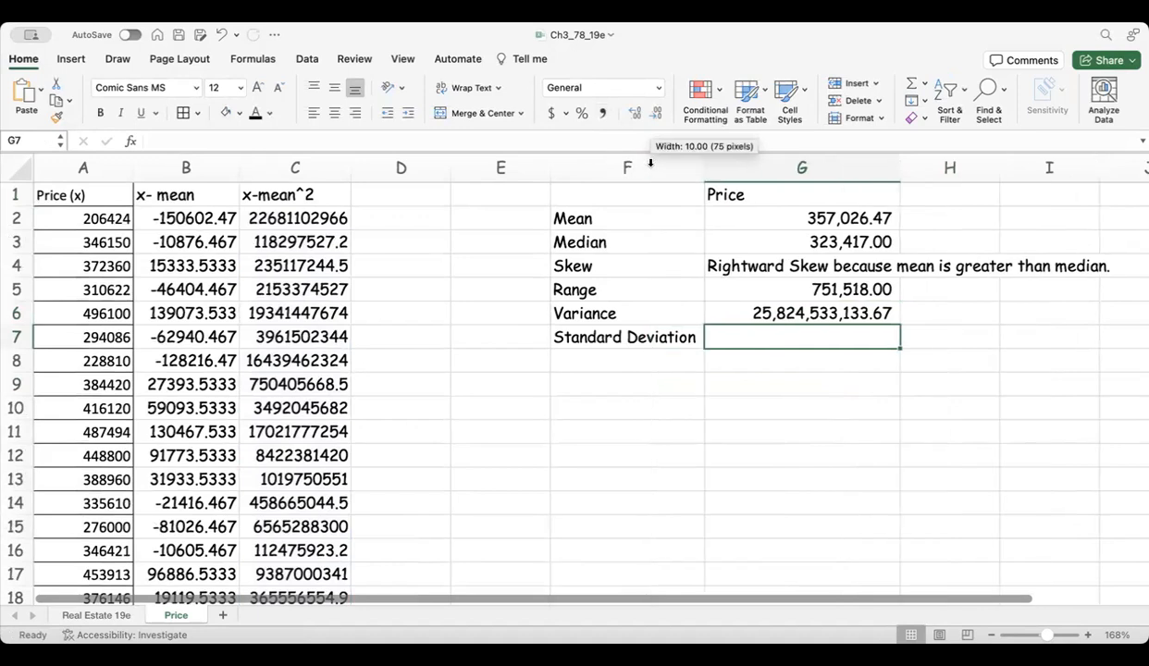
{"action": "left_click_drag", "start_coordinate": [900, 167], "coordinate": [1010, 168]}
Calculate the standard deviation in G7 with the formula =SQRT(G6) and format it with comma style.
{"action": "type", "text": "="}
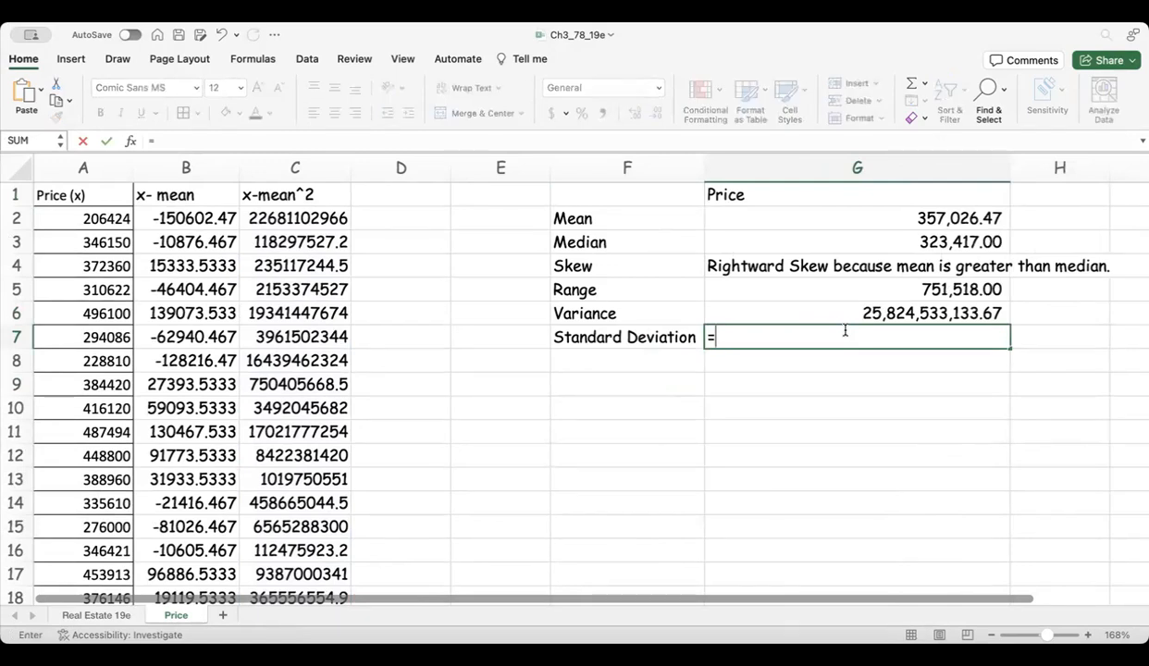
{"action": "type", "text": "sqrt"}
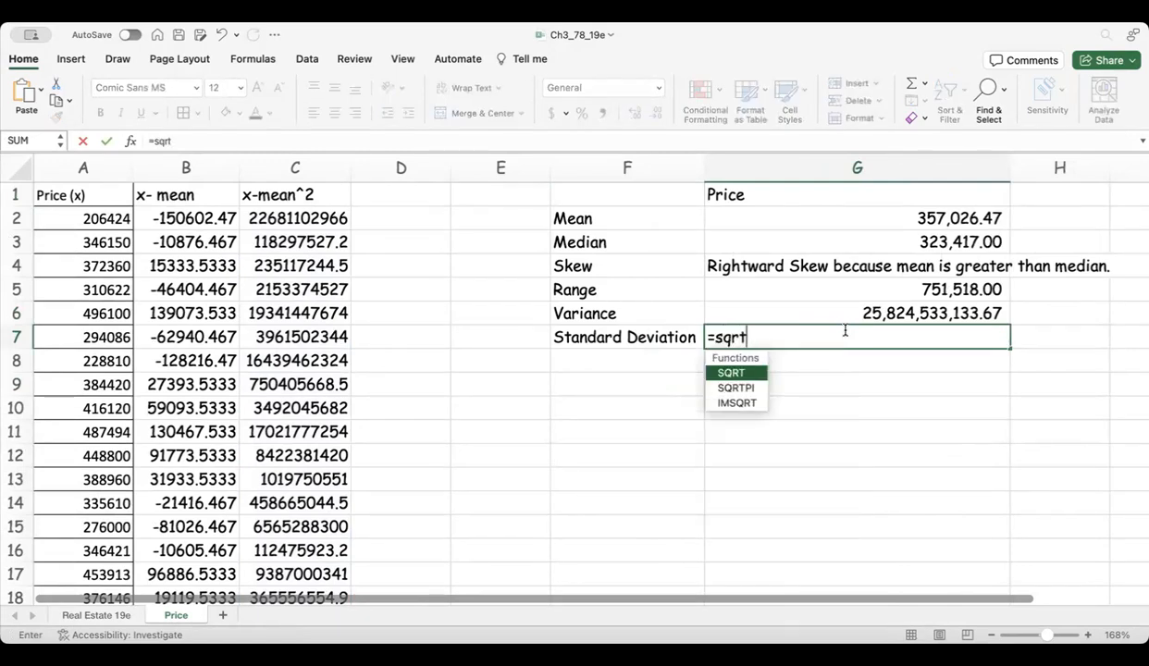
{"action": "type", "text": "("}
{"action": "left_click", "coordinate": [859, 319]}
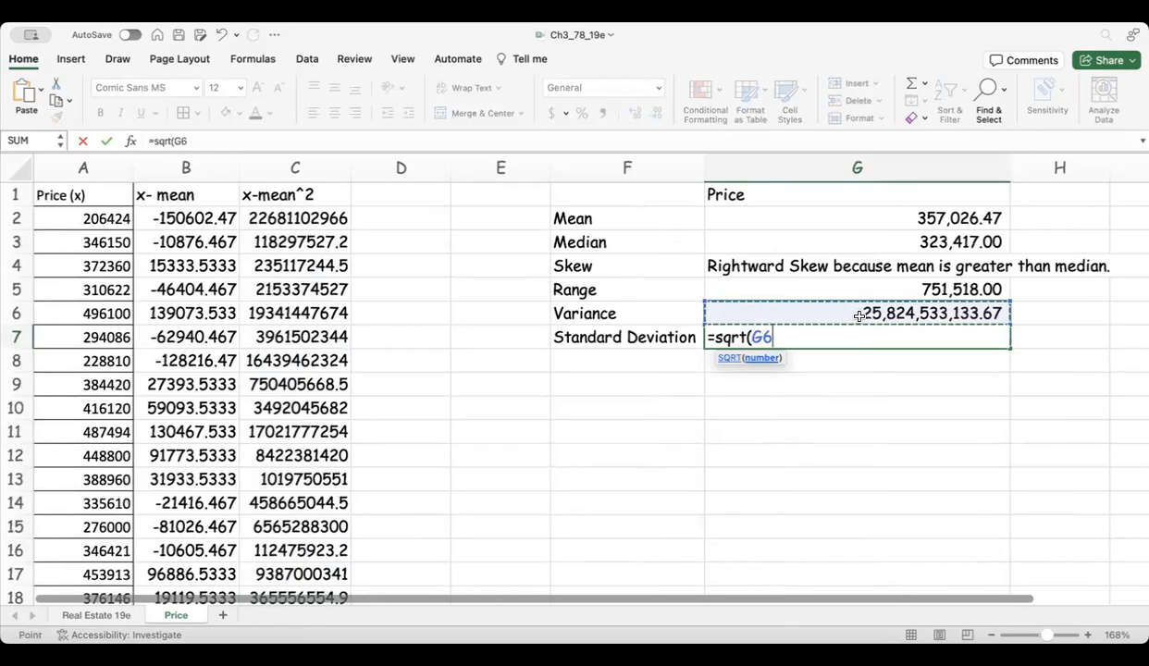
{"action": "key", "text": "Return"}
{"action": "left_click", "coordinate": [920, 328]}
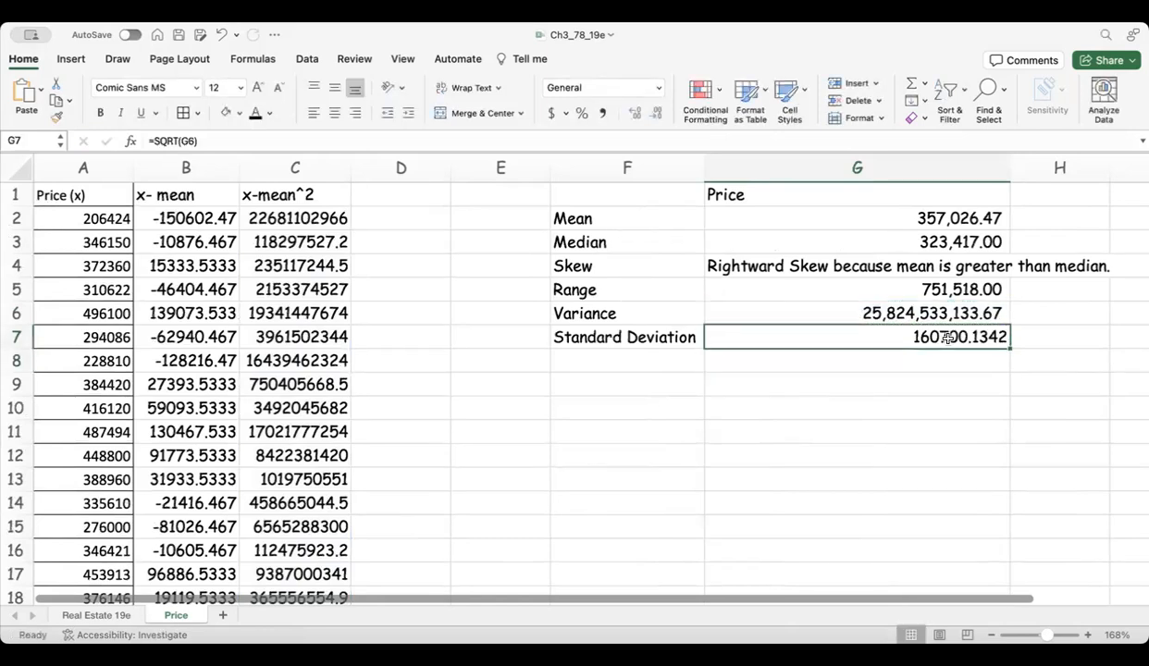
{"action": "left_click", "coordinate": [603, 113]}
{"action": "left_click", "coordinate": [661, 381]}
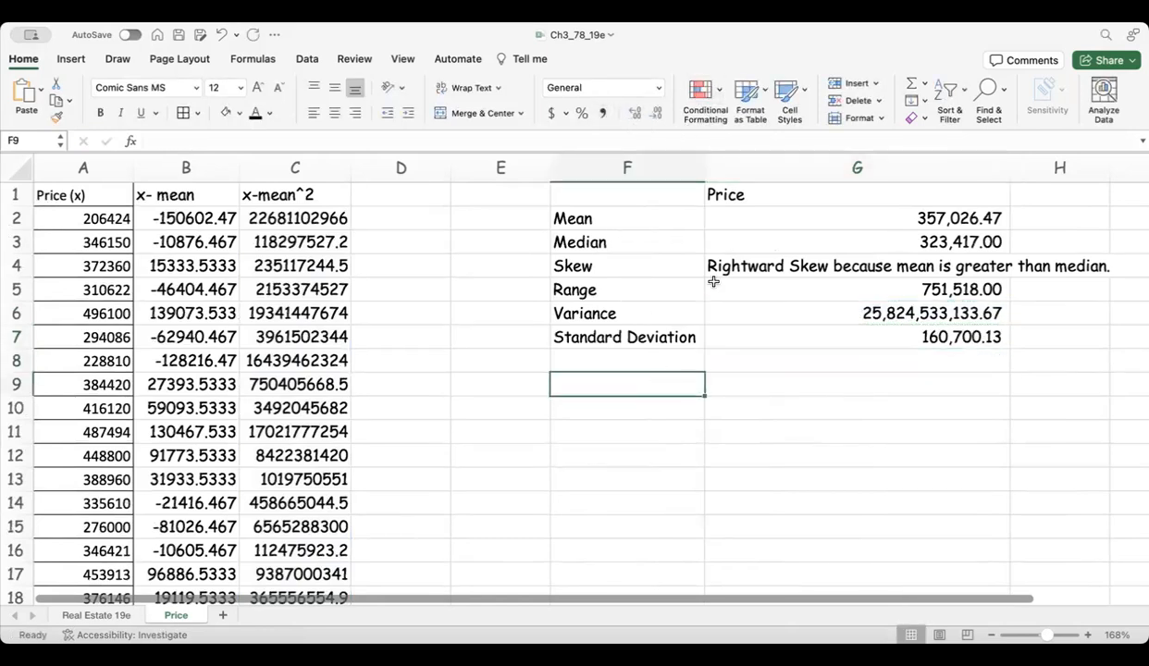
Narrow column G and wrap the text of the skew note in G4.
{"action": "left_click_drag", "start_coordinate": [1009, 165], "coordinate": [863, 179]}
{"action": "left_click", "coordinate": [757, 261]}
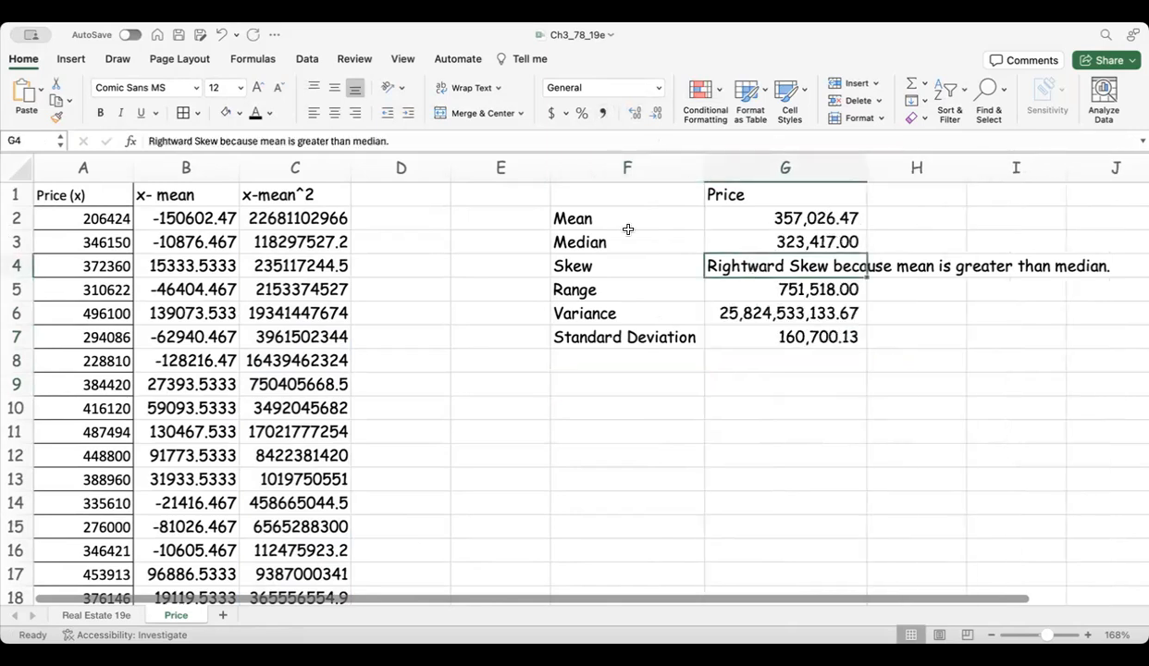
{"action": "left_click", "coordinate": [469, 88]}
{"action": "left_click", "coordinate": [597, 361]}
{"action": "scroll", "coordinate": [861, 392], "scroll_direction": "right", "scroll_amount": 3}
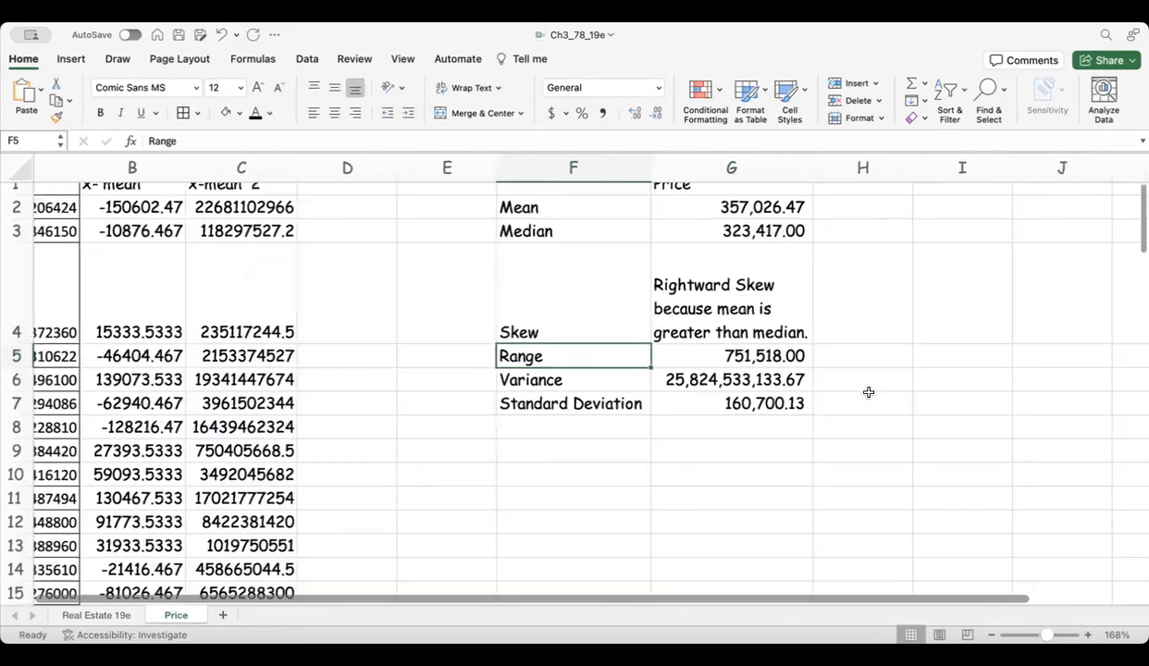
{"action": "scroll", "coordinate": [804, 396], "scroll_direction": "left", "scroll_amount": 3}
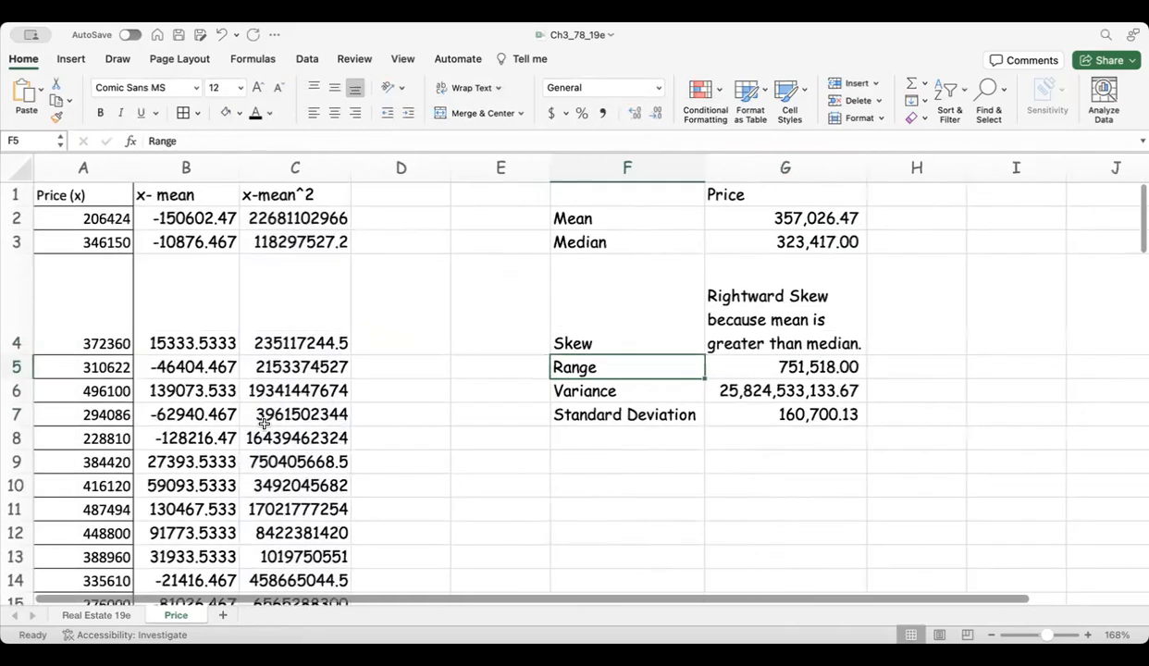
Reduce the height of row 4 and widen column G so the skew note fits on two lines.
{"action": "left_click_drag", "start_coordinate": [32, 352], "coordinate": [28, 275]}
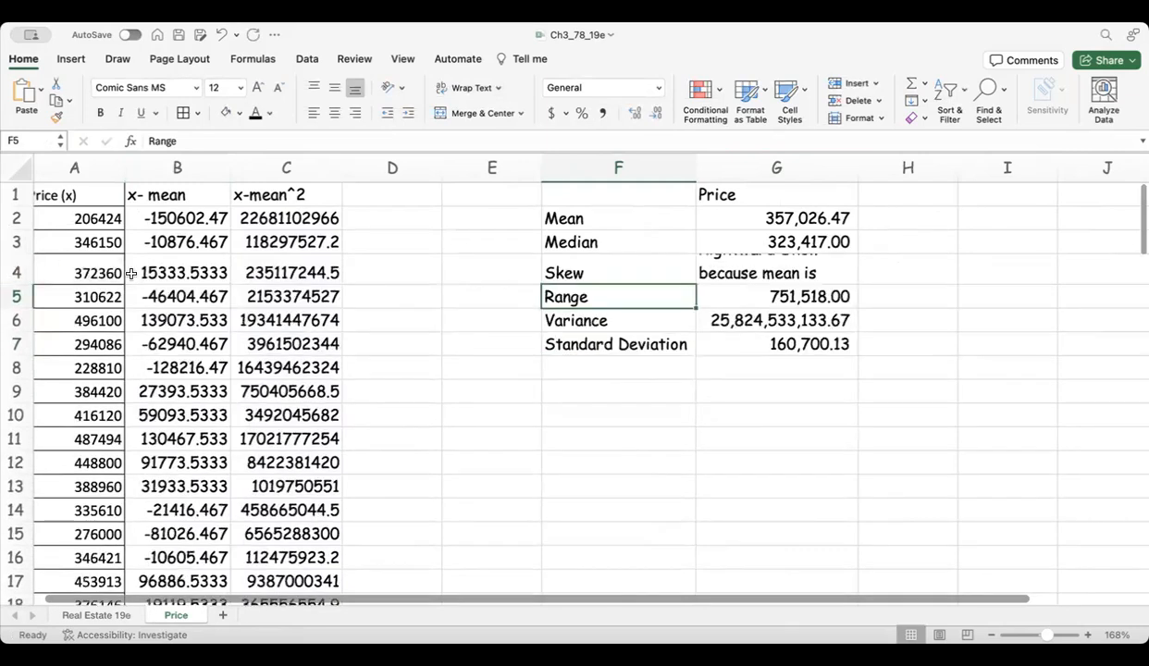
{"action": "left_click_drag", "start_coordinate": [832, 162], "coordinate": [929, 162]}
{"action": "mouse_move", "coordinate": [27, 308]}
{"action": "left_mouse_down"}
{"action": "mouse_move", "coordinate": [29, 322]}
{"action": "mouse_move", "coordinate": [22, 290]}
{"action": "mouse_move", "coordinate": [24, 306]}
{"action": "left_mouse_up"}
{"action": "left_click", "coordinate": [23, 308]}
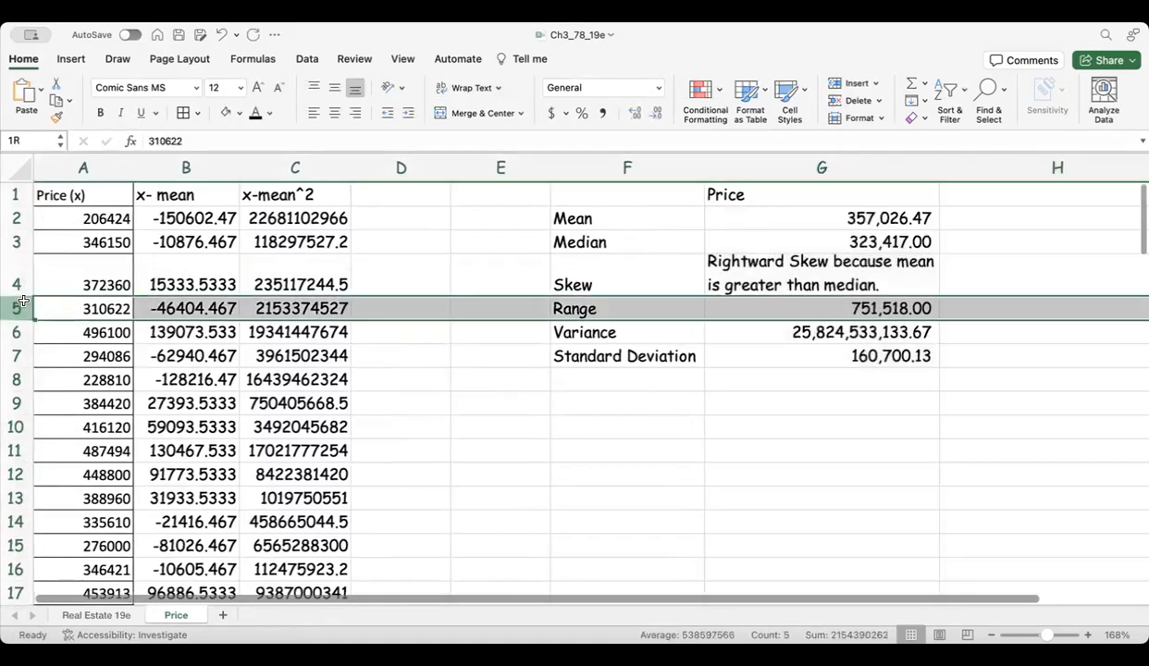
{"action": "left_click", "coordinate": [595, 536]}
{"action": "scroll", "coordinate": [575, 412], "scroll_direction": "right", "scroll_amount": 2}
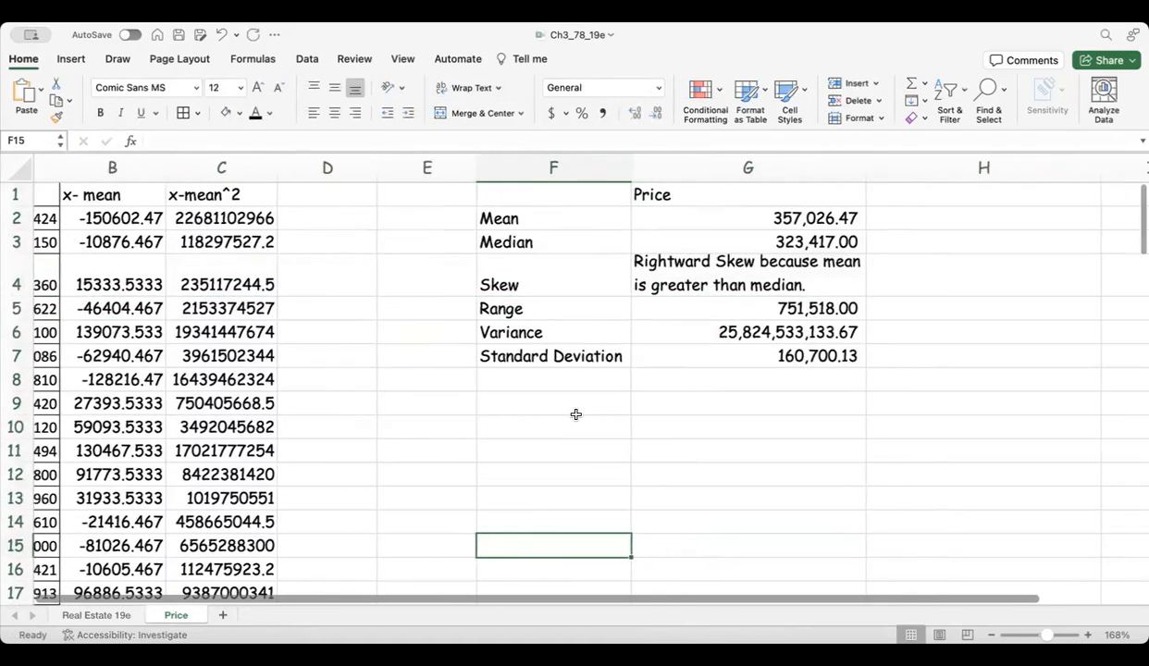
Cross-check the variance in cell H6 with the formula =VAR.S(A2:A106) and compare it with G6.
{"action": "left_click", "coordinate": [770, 329]}
{"action": "left_click", "coordinate": [892, 329]}
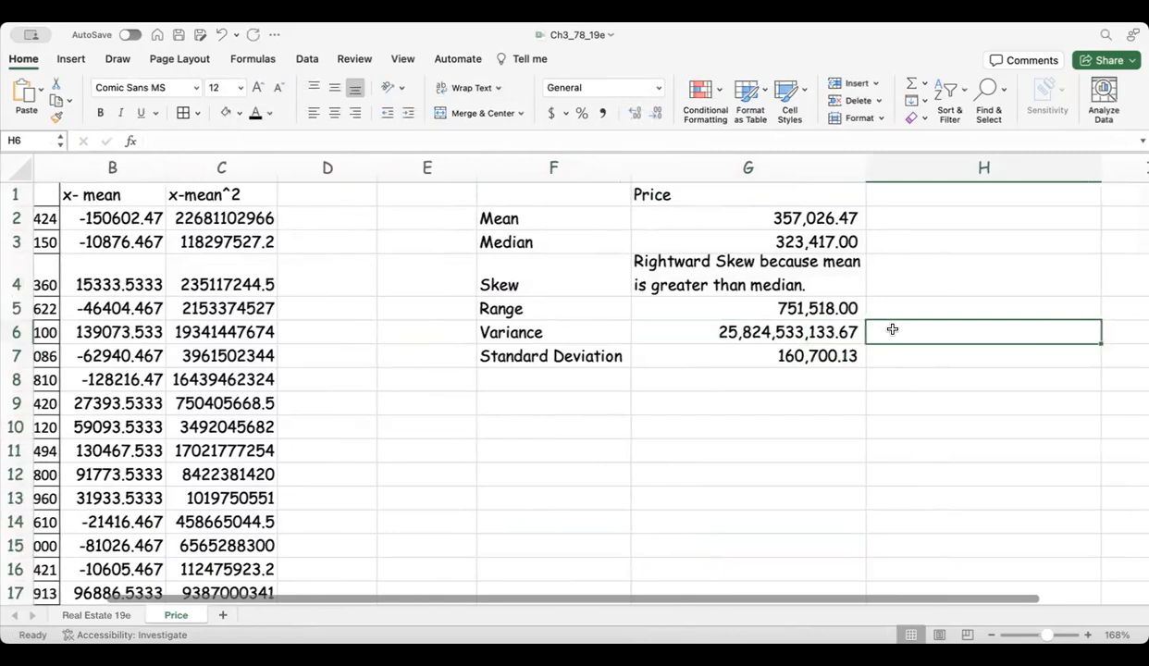
{"action": "scroll", "coordinate": [892, 330], "scroll_direction": "left", "scroll_amount": 2}
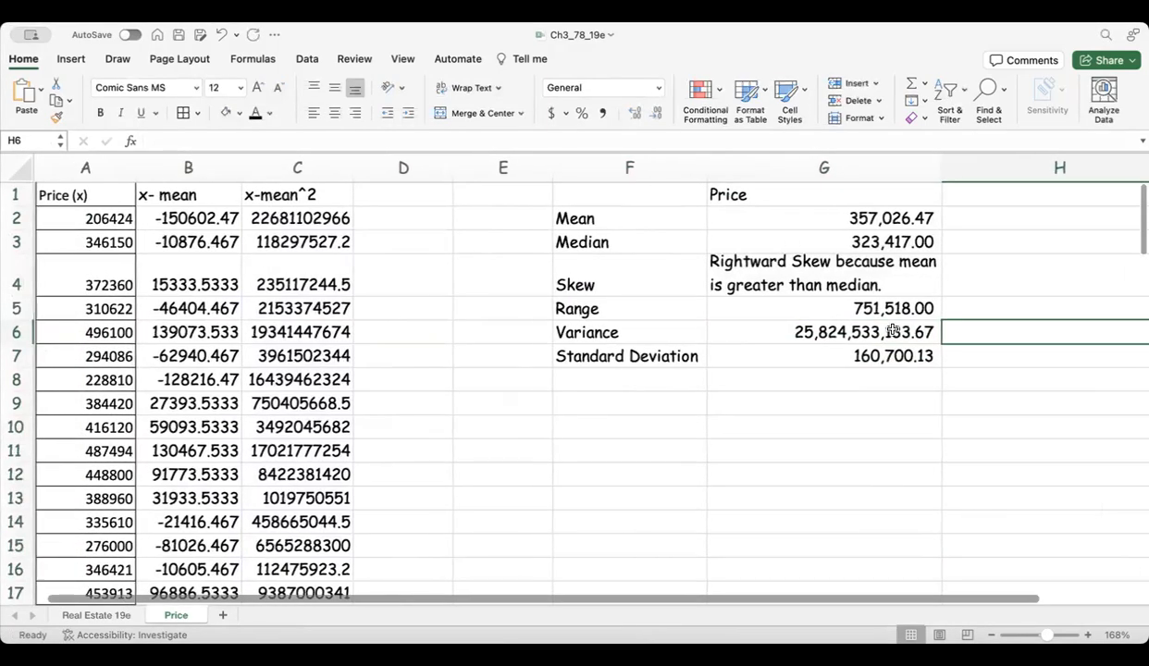
{"action": "scroll", "coordinate": [497, 310], "scroll_direction": "right", "scroll_amount": 3}
{"action": "type", "text": "="}
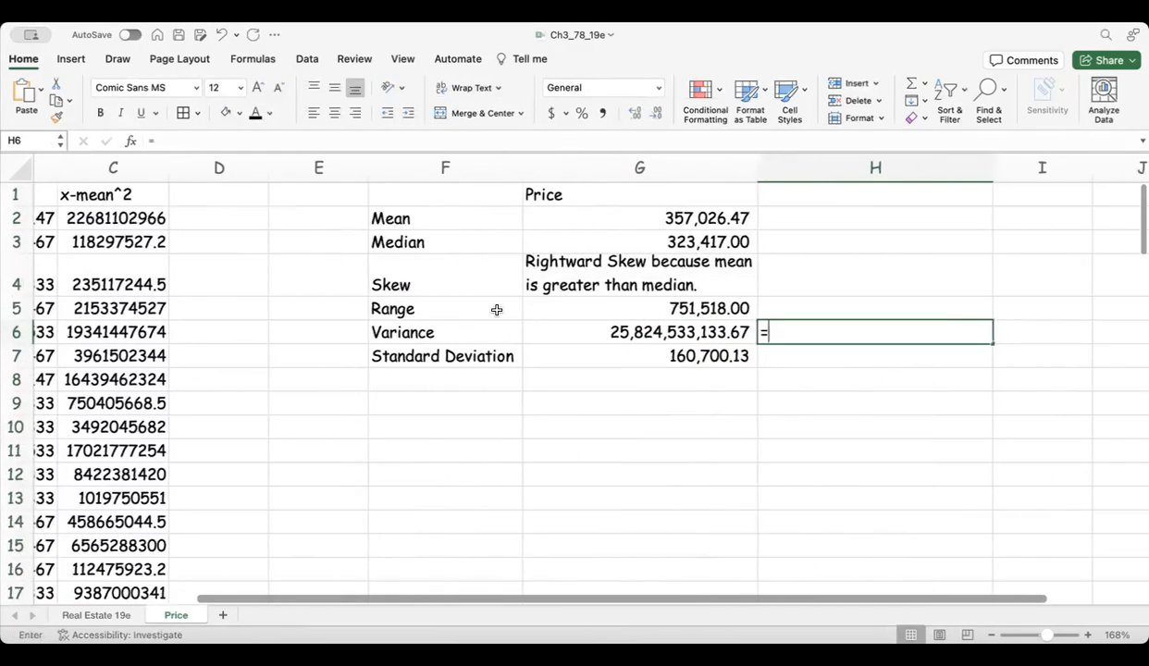
{"action": "type", "text": "var"}
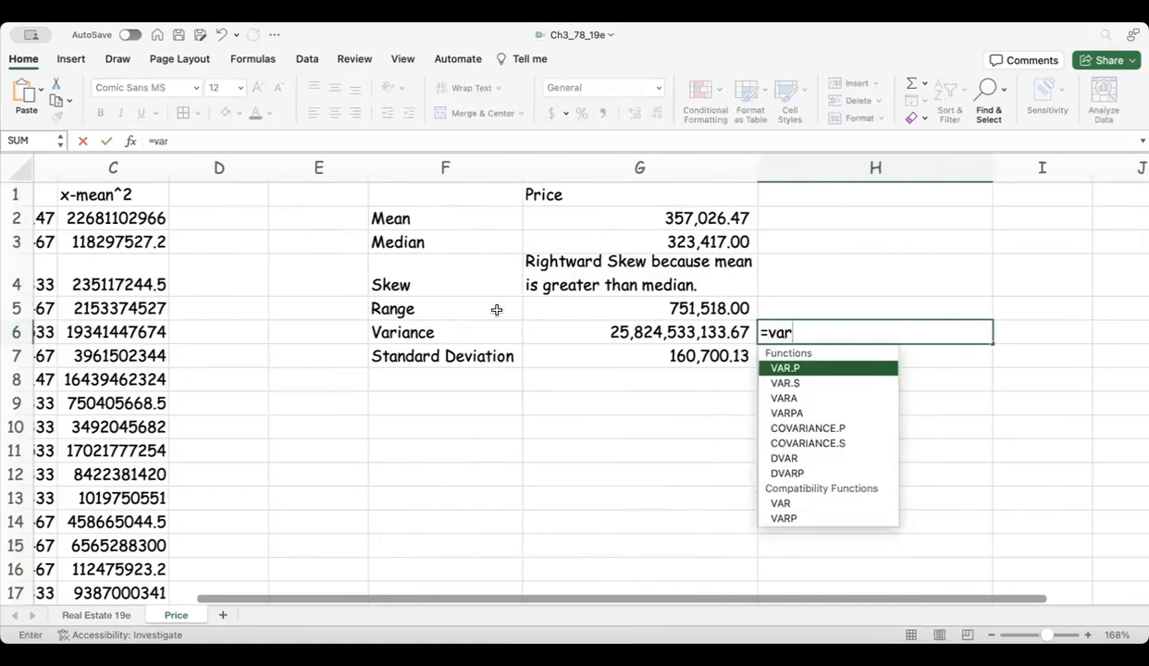
{"action": "type", "text": ".s("}
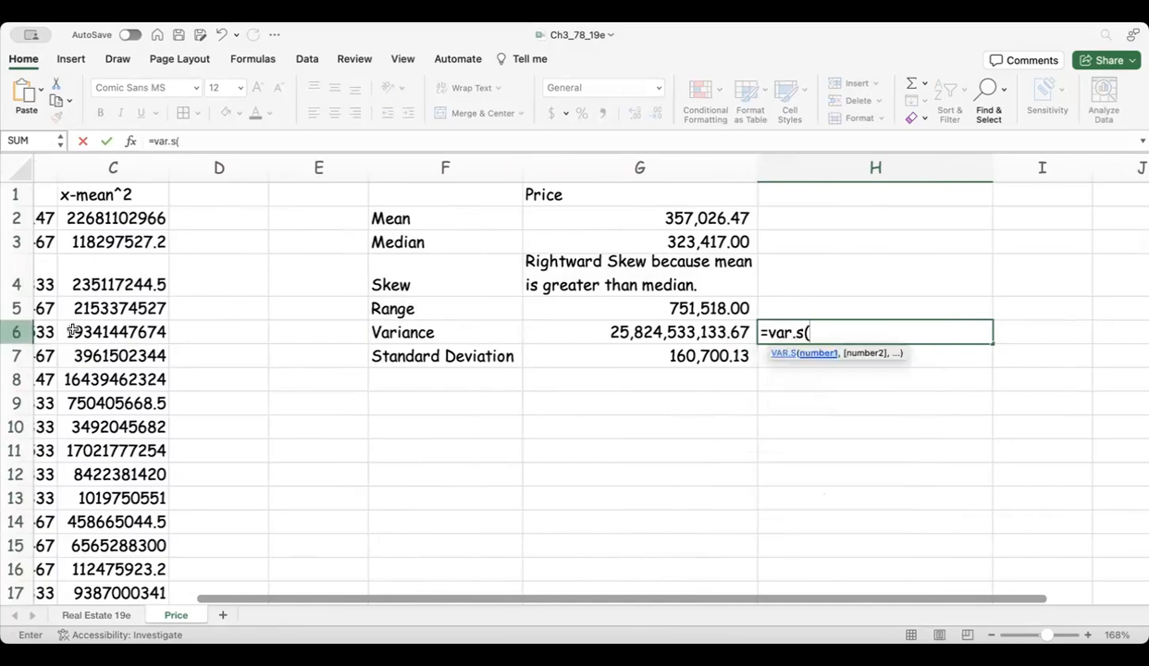
{"action": "scroll", "coordinate": [81, 328], "scroll_direction": "left", "scroll_amount": 3}
{"action": "scroll", "coordinate": [87, 227], "scroll_direction": "right", "scroll_amount": 1}
{"action": "left_click", "coordinate": [85, 215]}
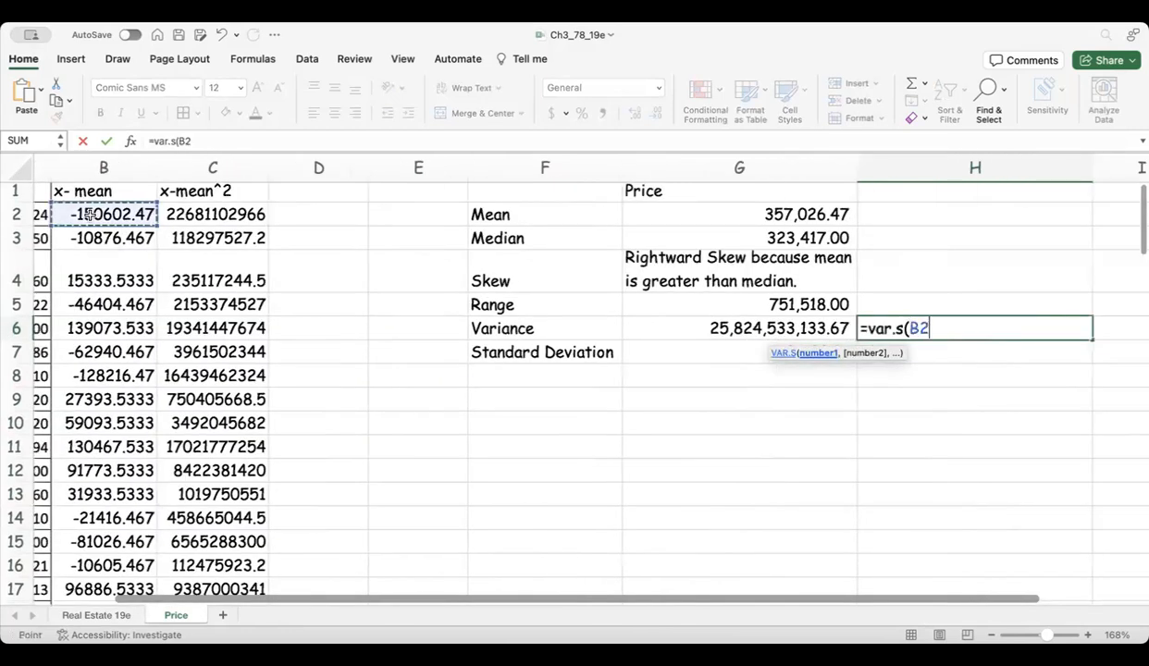
{"action": "scroll", "coordinate": [81, 214], "scroll_direction": "left", "scroll_amount": 1}
{"action": "left_click", "coordinate": [76, 214]}
{"action": "left_click_drag", "start_coordinate": [75, 213], "coordinate": [129, 551]}
{"action": "key", "text": "Return"}
{"action": "scroll", "coordinate": [838, 310], "scroll_direction": "up", "scroll_amount": 3}
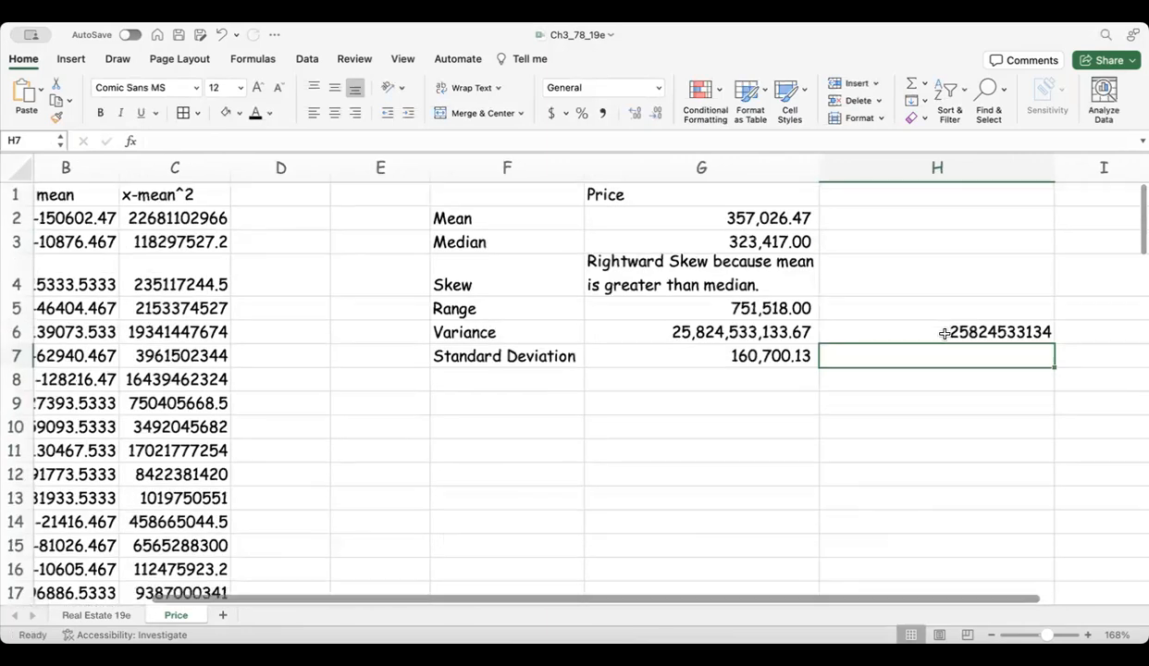
{"action": "left_click", "coordinate": [936, 330]}
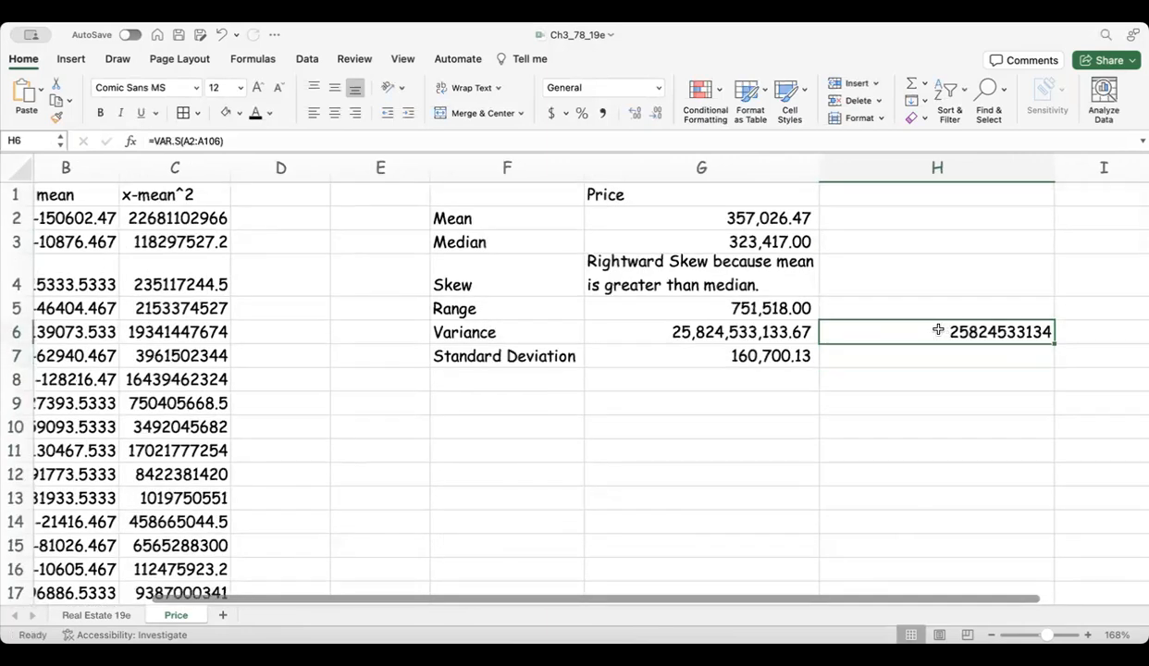
{"action": "key", "text": "Left"}
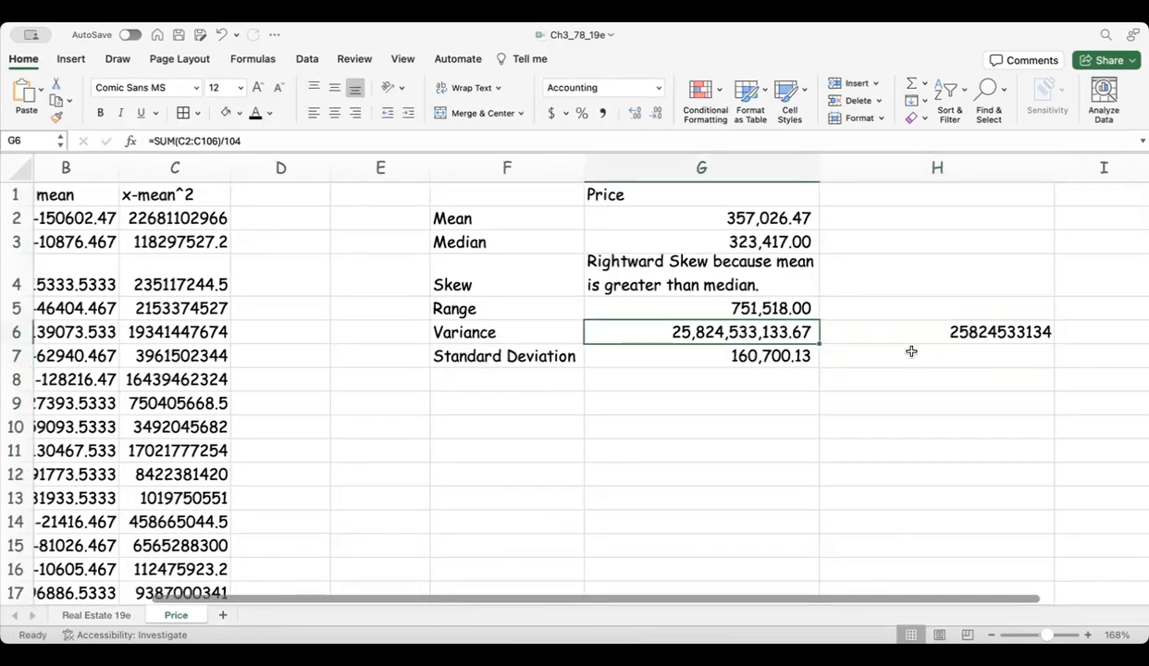
Cross-check the standard deviation in cell H7 with the formula =STDEV.S(A2:A106).
{"action": "left_click", "coordinate": [911, 351]}
{"action": "type", "text": "=s"}
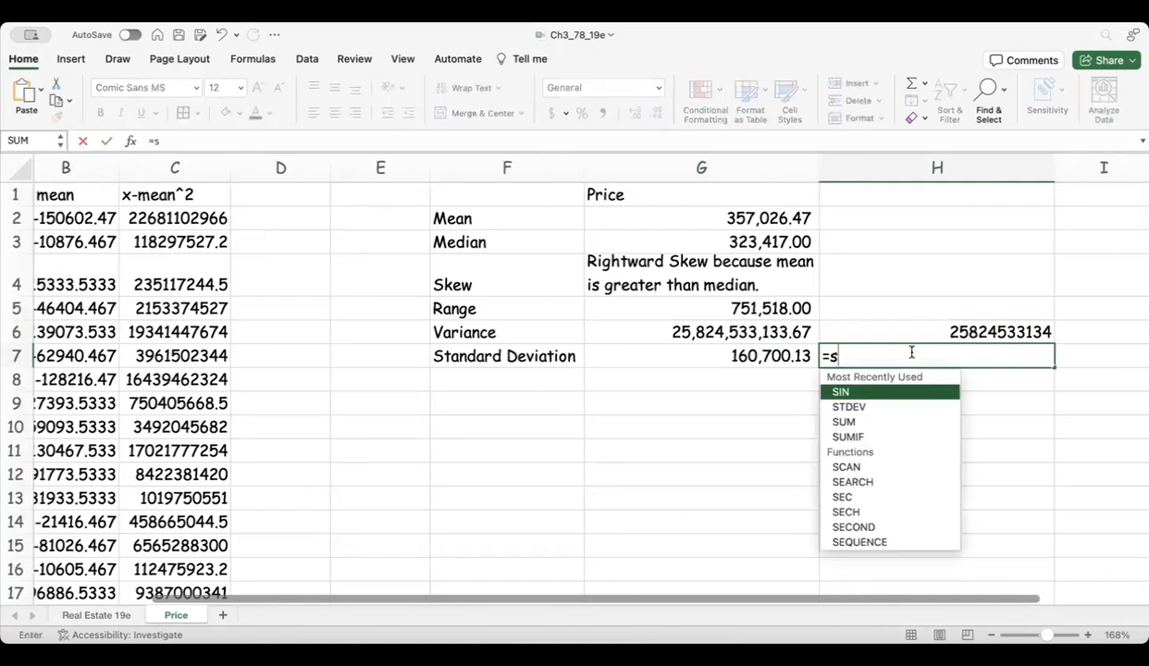
{"action": "type", "text": "tdev"}
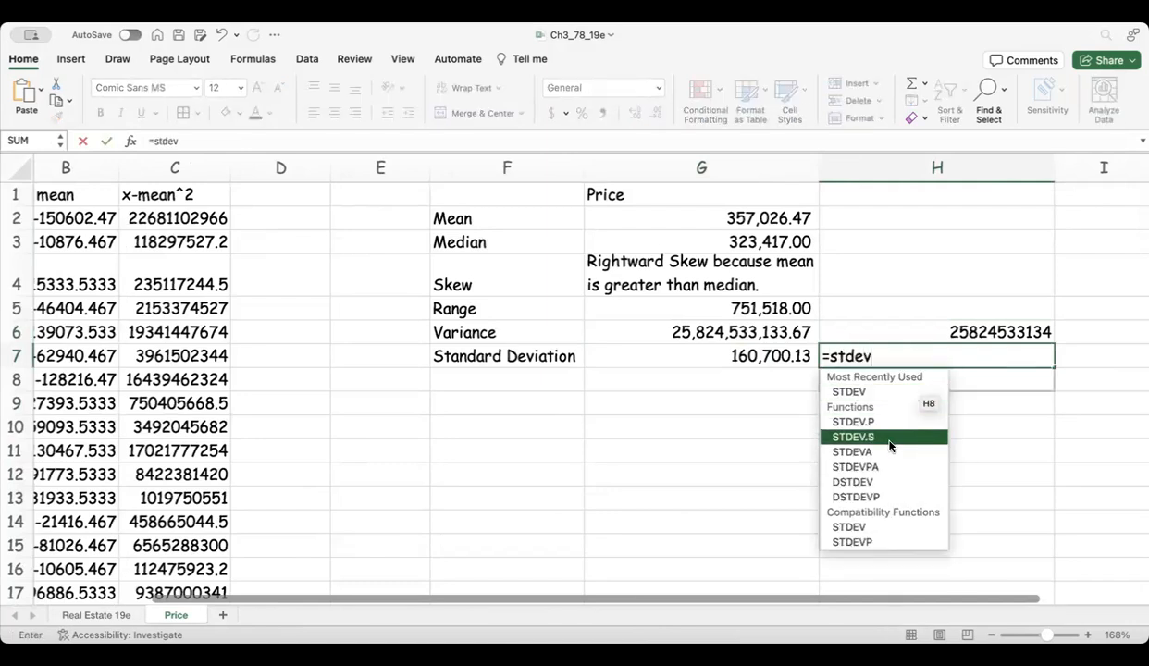
{"action": "double_click", "coordinate": [851, 436]}
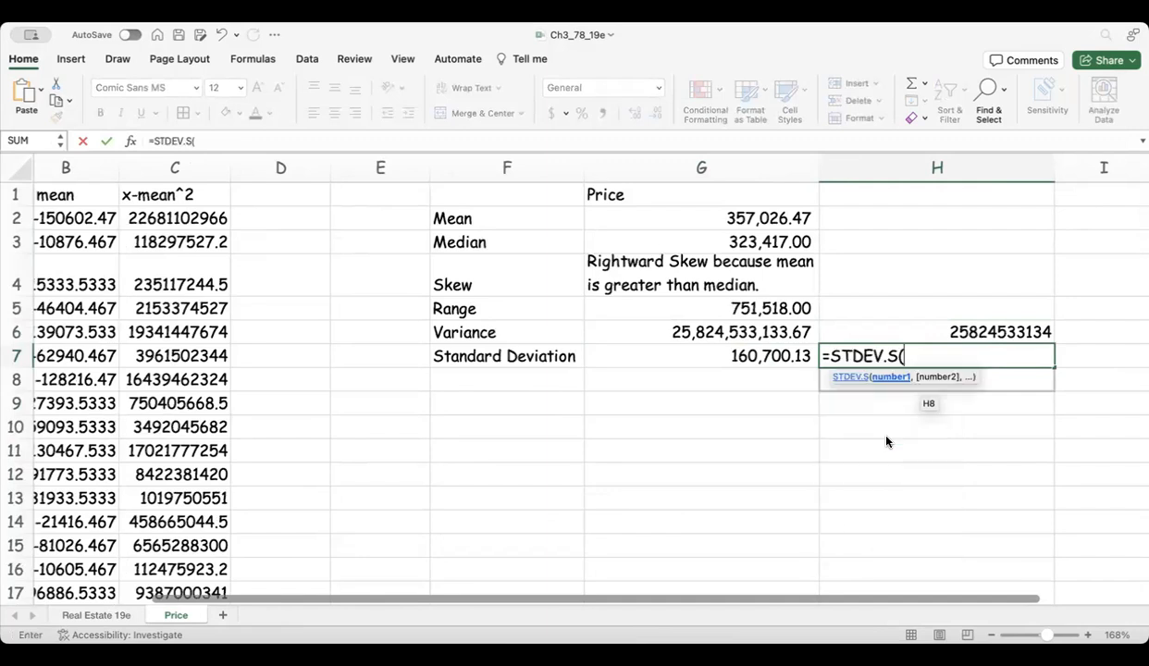
{"action": "scroll", "coordinate": [335, 326], "scroll_direction": "left", "scroll_amount": 3}
{"action": "left_click_drag", "start_coordinate": [92, 219], "coordinate": [107, 547]}
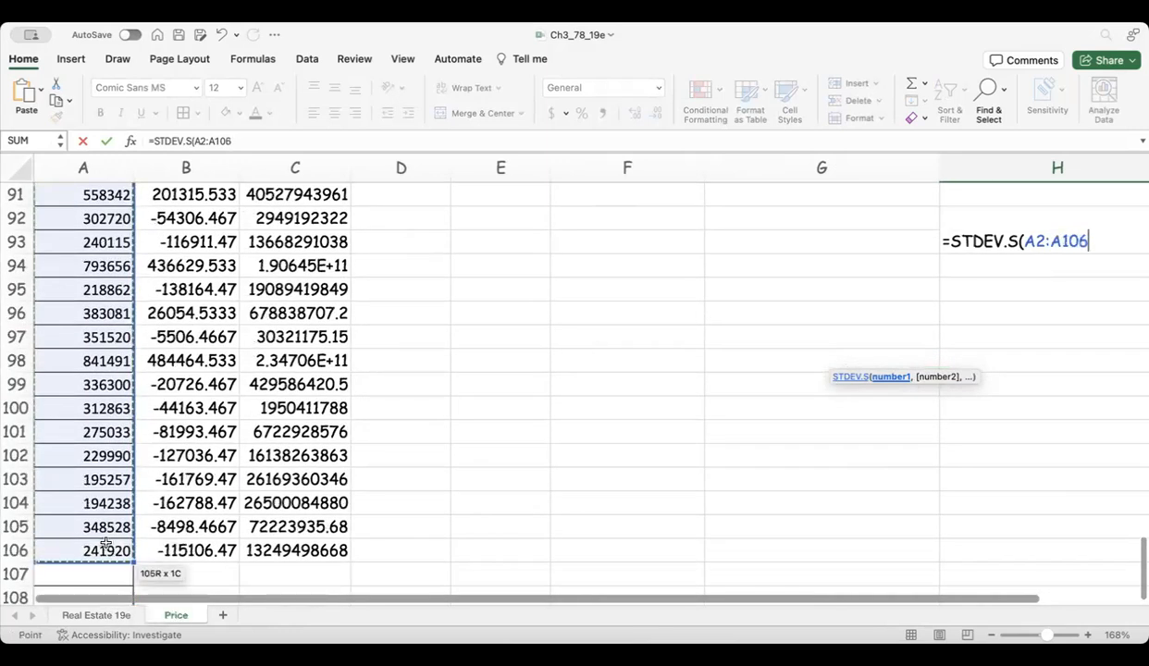
{"action": "scroll", "coordinate": [654, 451], "scroll_direction": "up", "scroll_amount": 15}
{"action": "scroll", "coordinate": [653, 450], "scroll_direction": "right", "scroll_amount": 5}
{"action": "scroll", "coordinate": [653, 450], "scroll_direction": "up", "scroll_amount": 10}
{"action": "scroll", "coordinate": [655, 451], "scroll_direction": "left", "scroll_amount": 2}
{"action": "key", "text": "Return"}
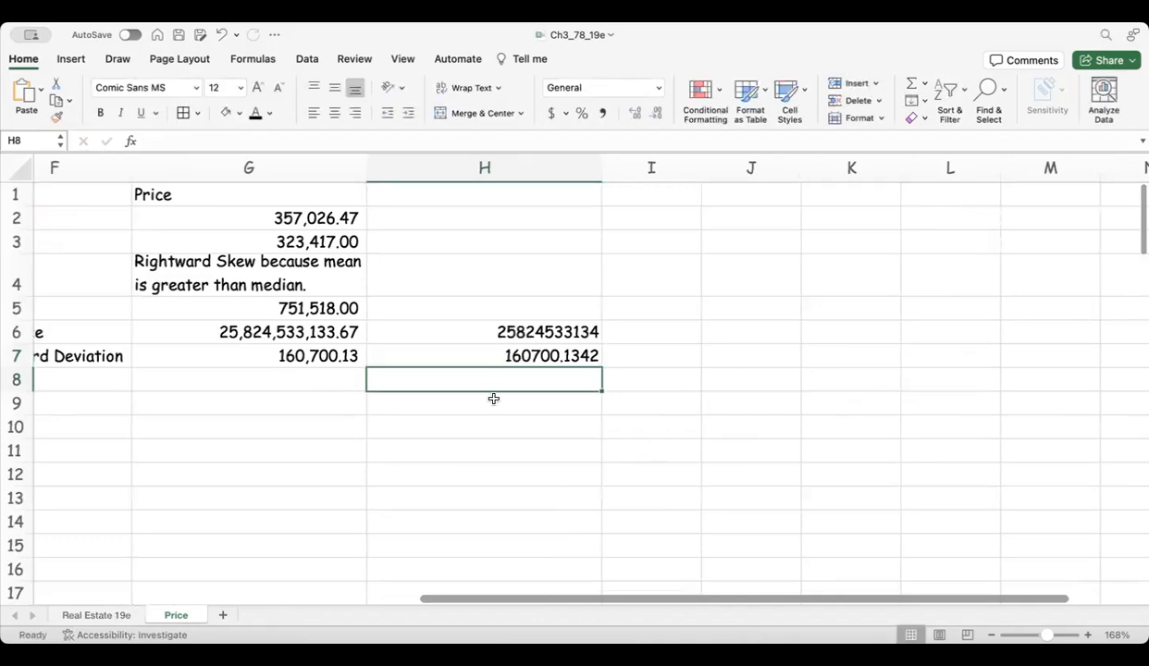
Apply comma style to the two standard deviation values in G7:H7.
{"action": "scroll", "coordinate": [492, 398], "scroll_direction": "left", "scroll_amount": 2}
{"action": "left_click_drag", "start_coordinate": [441, 354], "coordinate": [529, 359]}
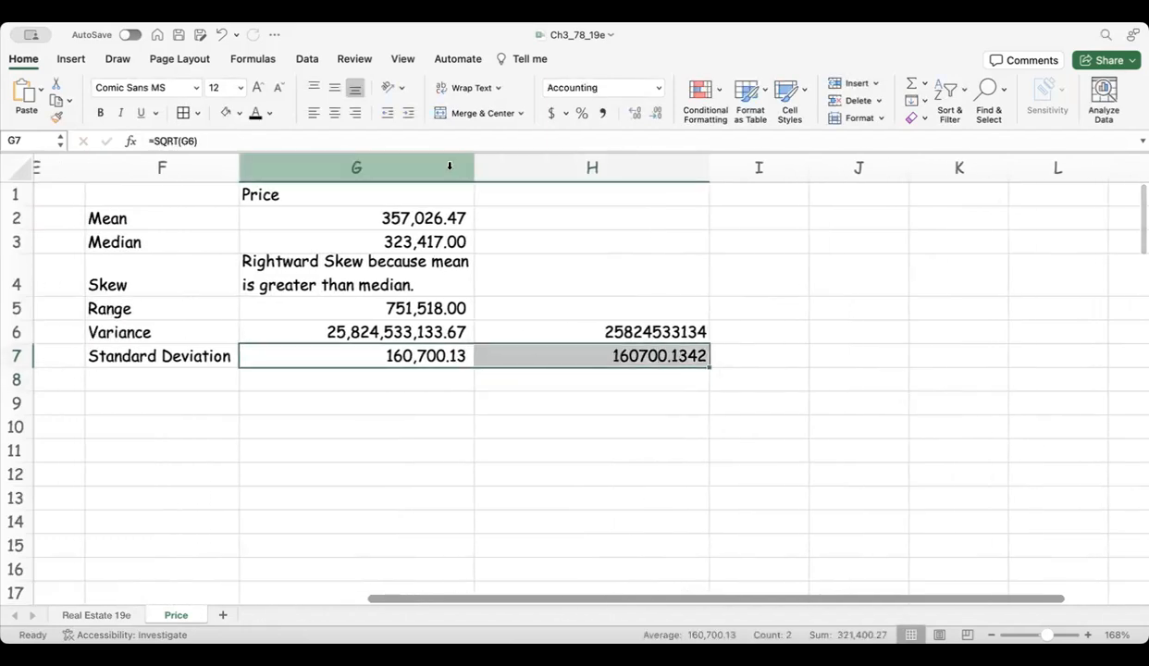
{"action": "left_click", "coordinate": [601, 113]}
Apply all borders to the summary table in F1:G7.
{"action": "scroll", "coordinate": [326, 443], "scroll_direction": "left", "scroll_amount": 4}
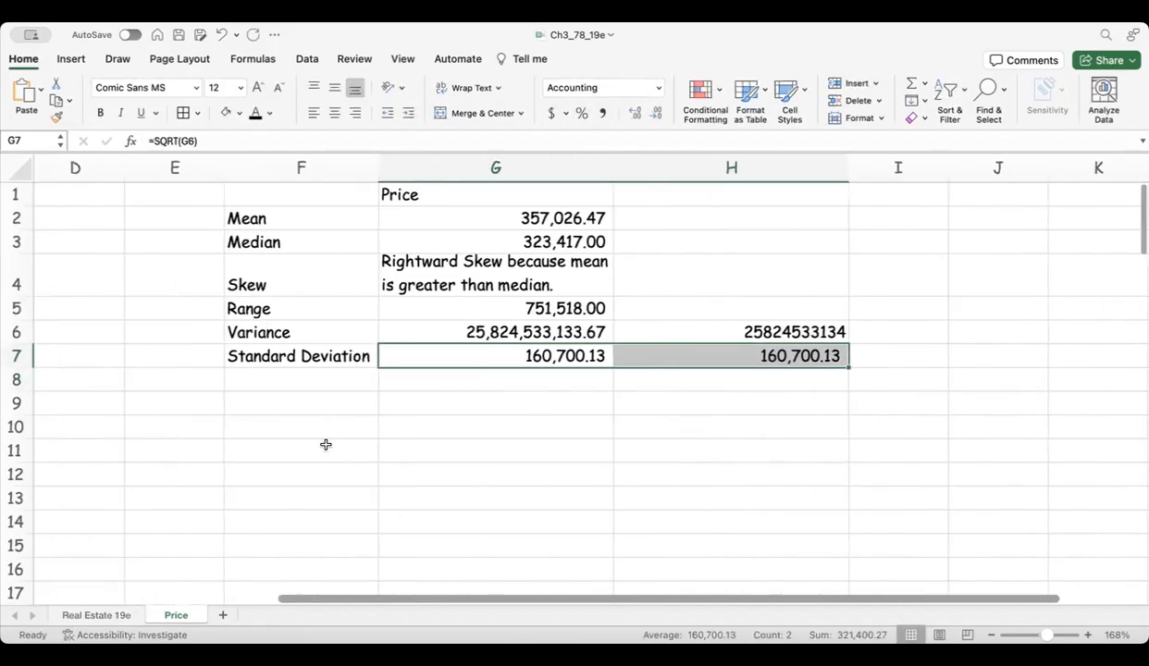
{"action": "left_click", "coordinate": [341, 199]}
{"action": "left_click_drag", "start_coordinate": [348, 199], "coordinate": [567, 362]}
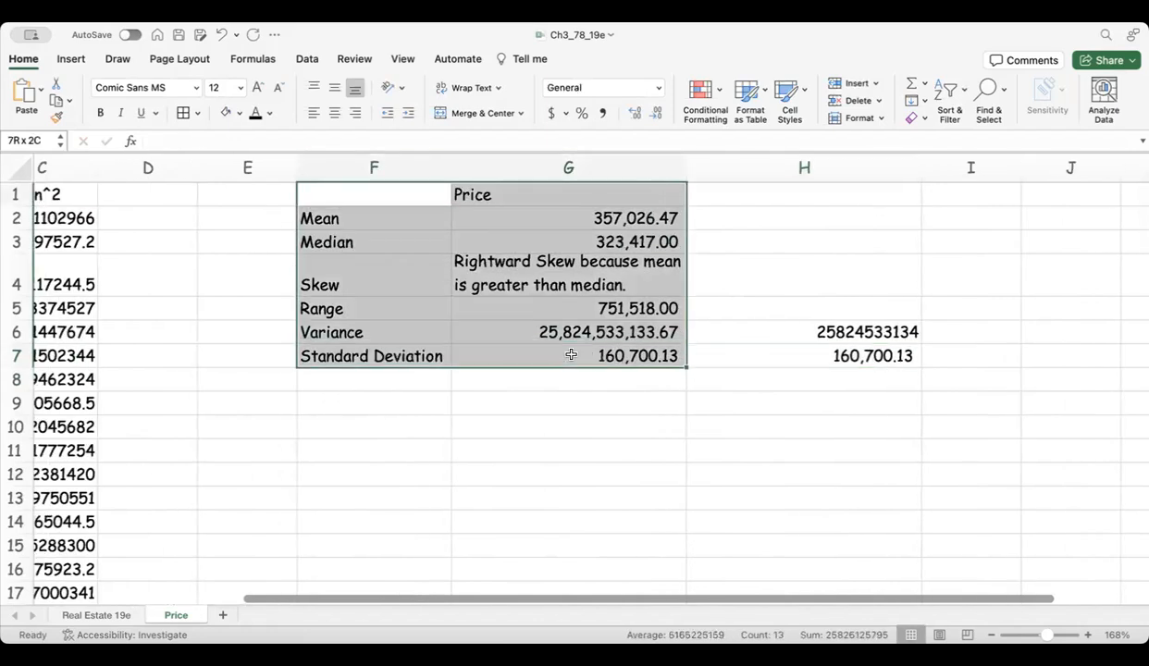
{"action": "left_click", "coordinate": [188, 117]}
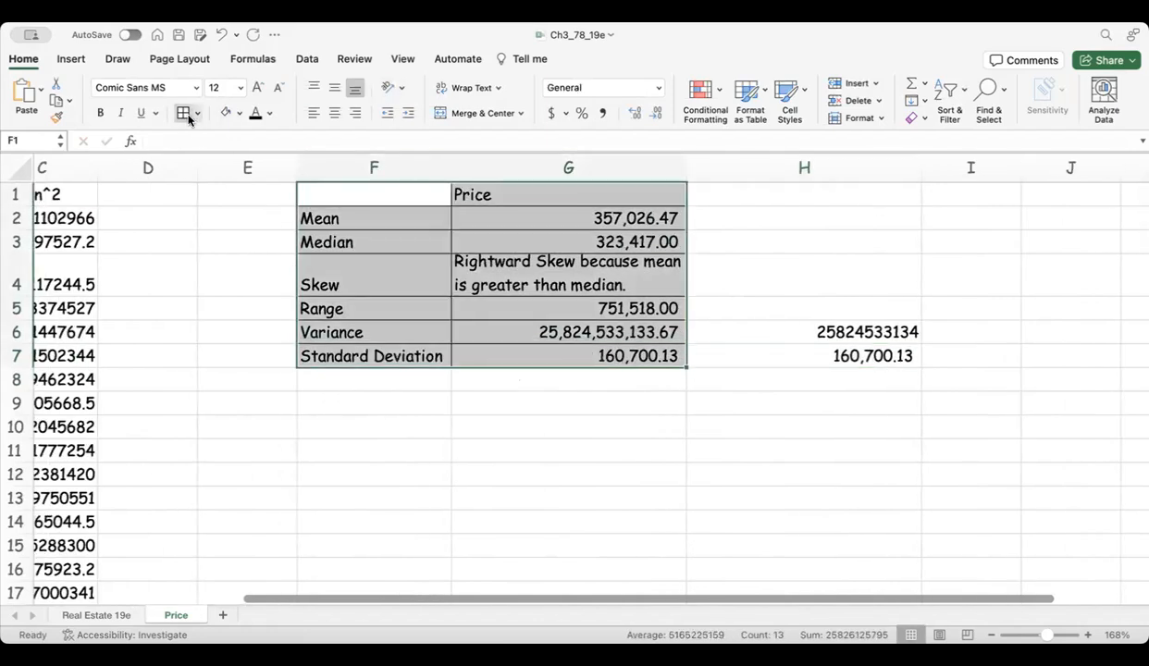
Enter the heading "Descriptive Statistics" in cell F1 and autofit column F to it.
{"action": "left_click", "coordinate": [386, 199]}
{"action": "type", "text": "D"}
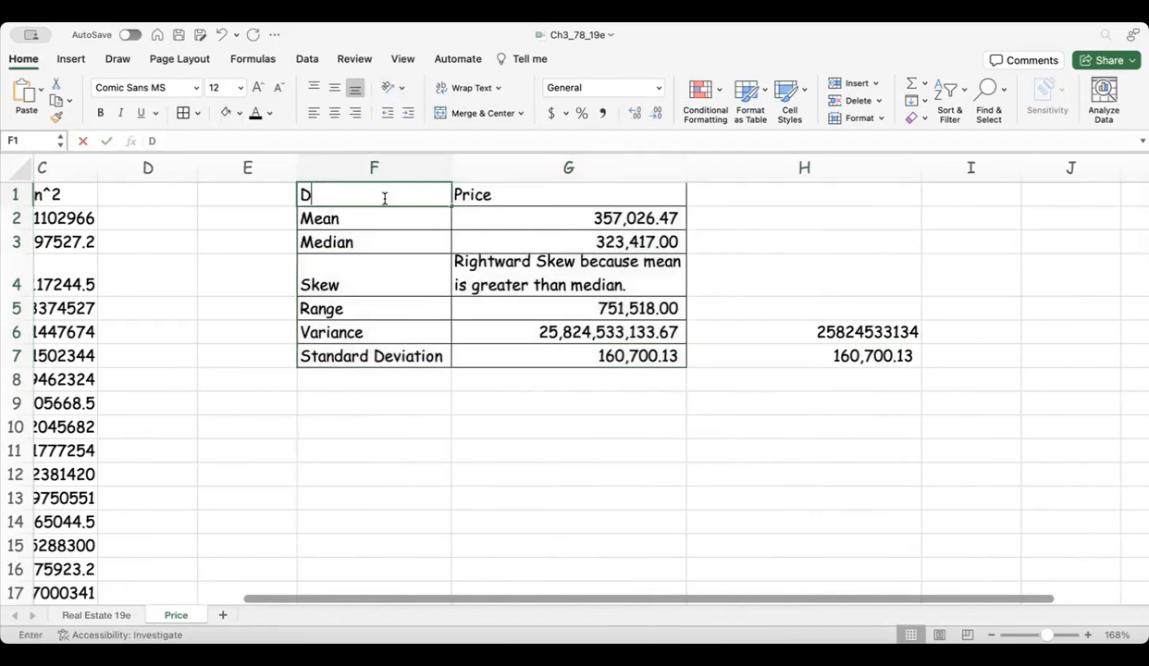
{"action": "type", "text": "escriptive Stati"}
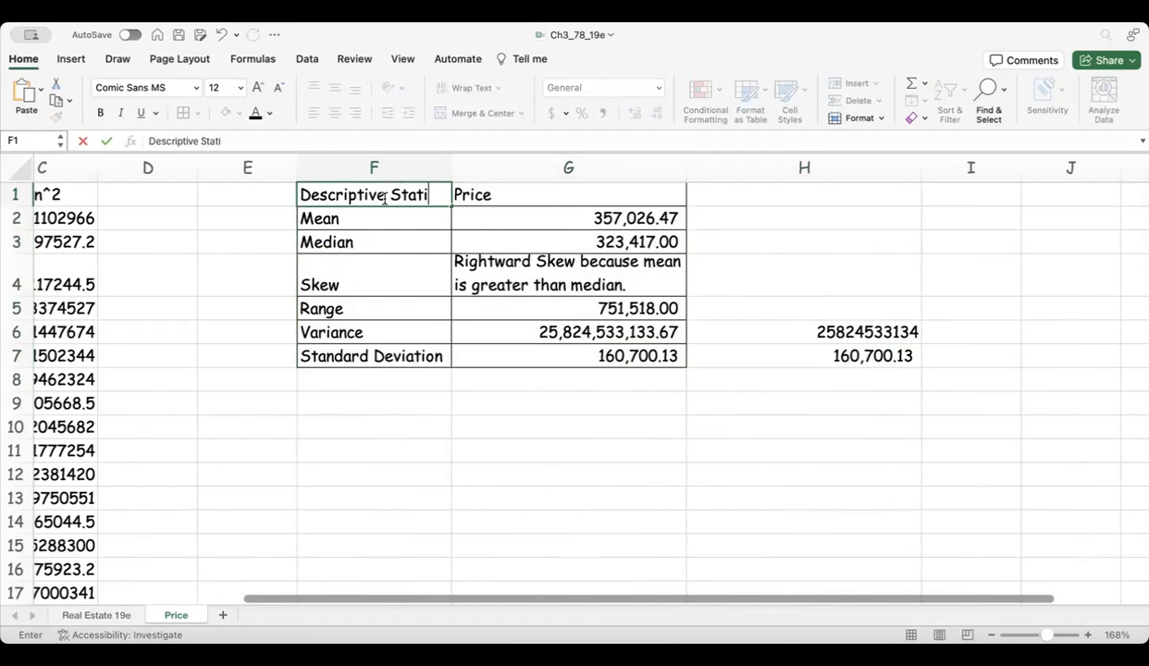
{"action": "type", "text": "stics"}
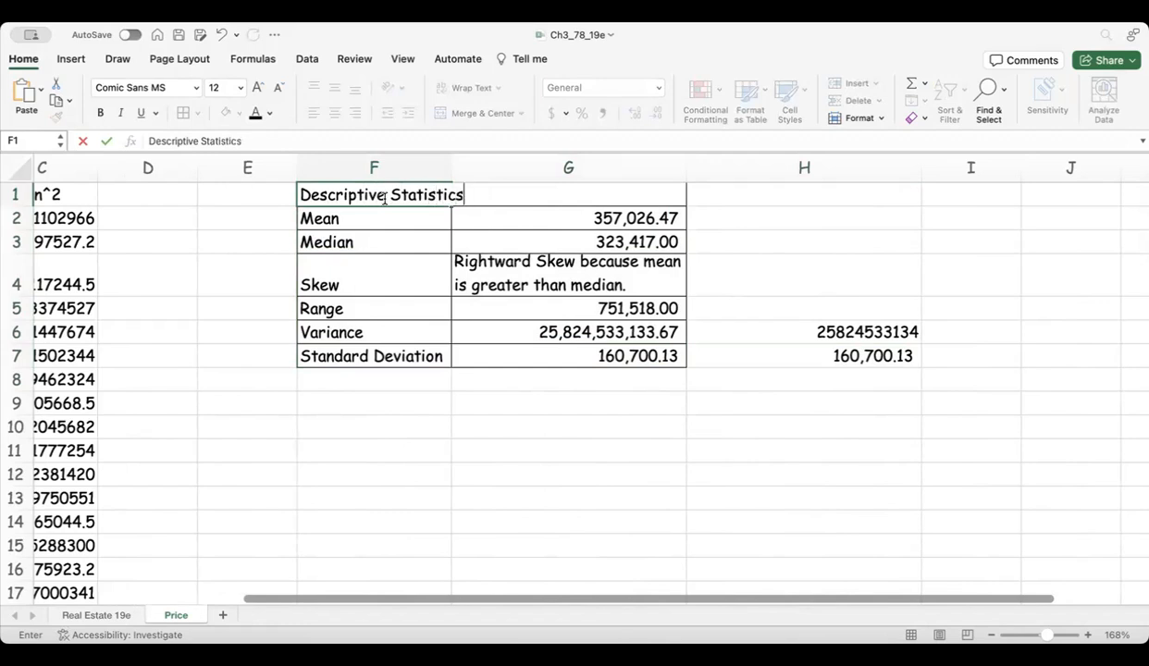
{"action": "key", "text": "Return"}
{"action": "double_click", "coordinate": [452, 167]}
{"action": "left_click", "coordinate": [494, 394]}
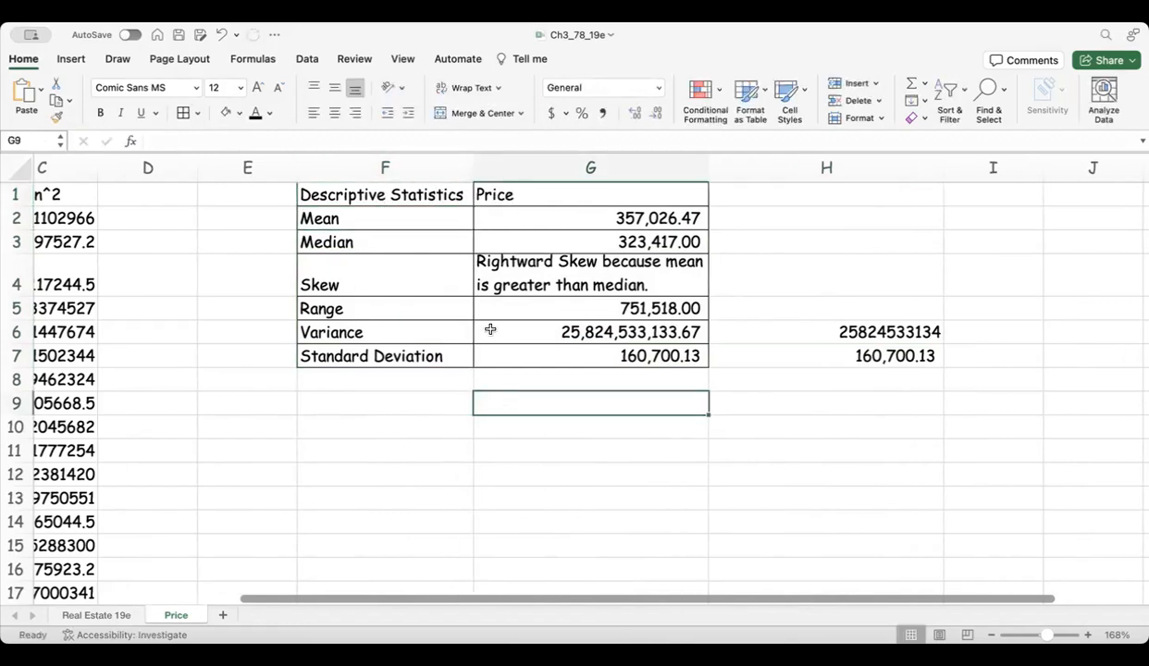
Make the summary table's labels in F1:F7 and the Price heading in G1 bold.
{"action": "left_click_drag", "start_coordinate": [404, 199], "coordinate": [384, 350]}
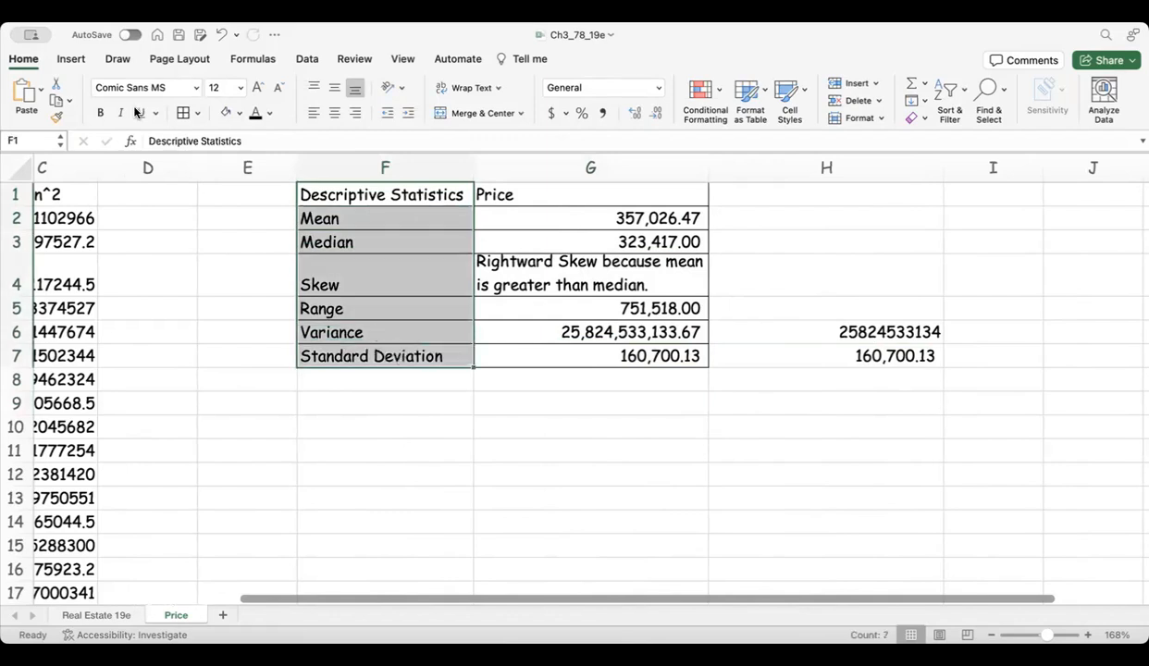
{"action": "left_click", "coordinate": [102, 118]}
{"action": "left_click", "coordinate": [567, 383]}
{"action": "left_click", "coordinate": [554, 194]}
{"action": "left_click", "coordinate": [101, 112]}
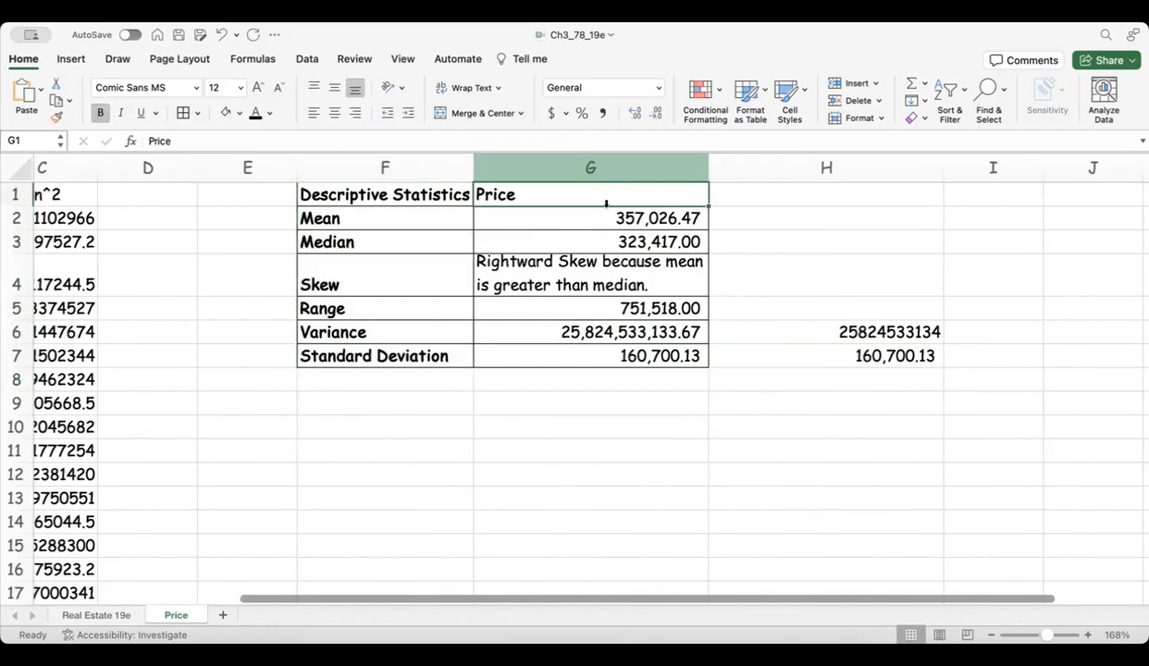
Shorten the skew note in G4 to "Rightward Skew" and reduce row 4 to a single line's height.
{"action": "double_click", "coordinate": [660, 282]}
{"action": "left_click_drag", "start_coordinate": [659, 283], "coordinate": [667, 306]}
{"action": "key", "text": "BackSpace"}
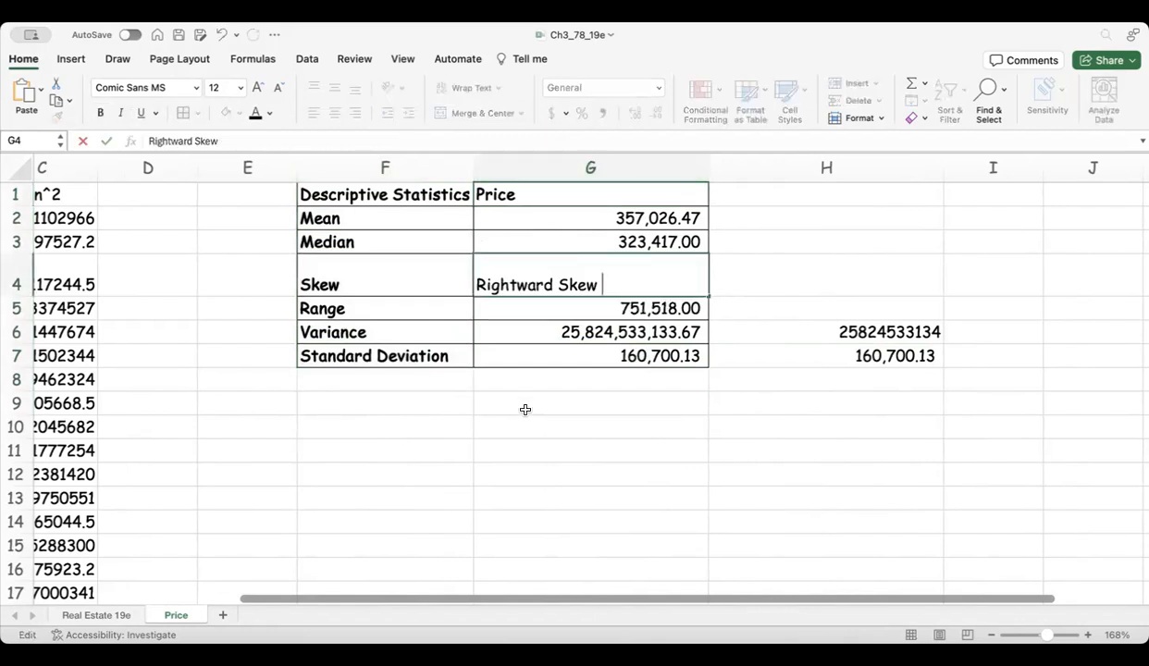
{"action": "left_click", "coordinate": [524, 410]}
{"action": "left_click_drag", "start_coordinate": [25, 296], "coordinate": [25, 279]}
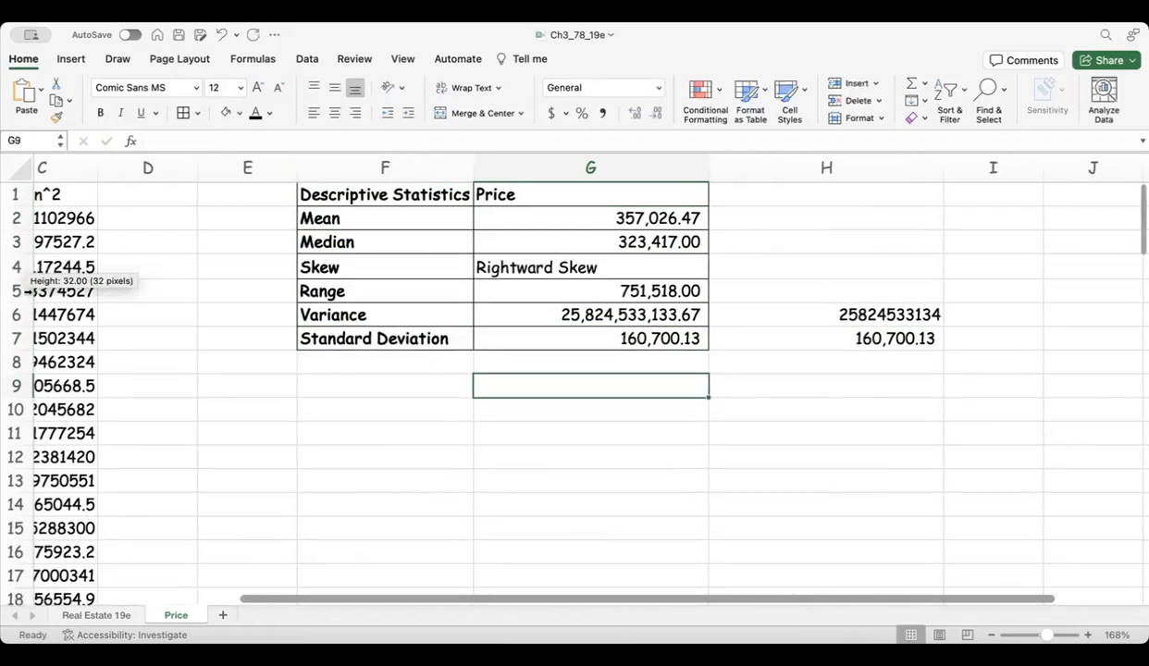
Right-align the summary table's results in G2:G7.
{"action": "left_click_drag", "start_coordinate": [582, 218], "coordinate": [583, 333]}
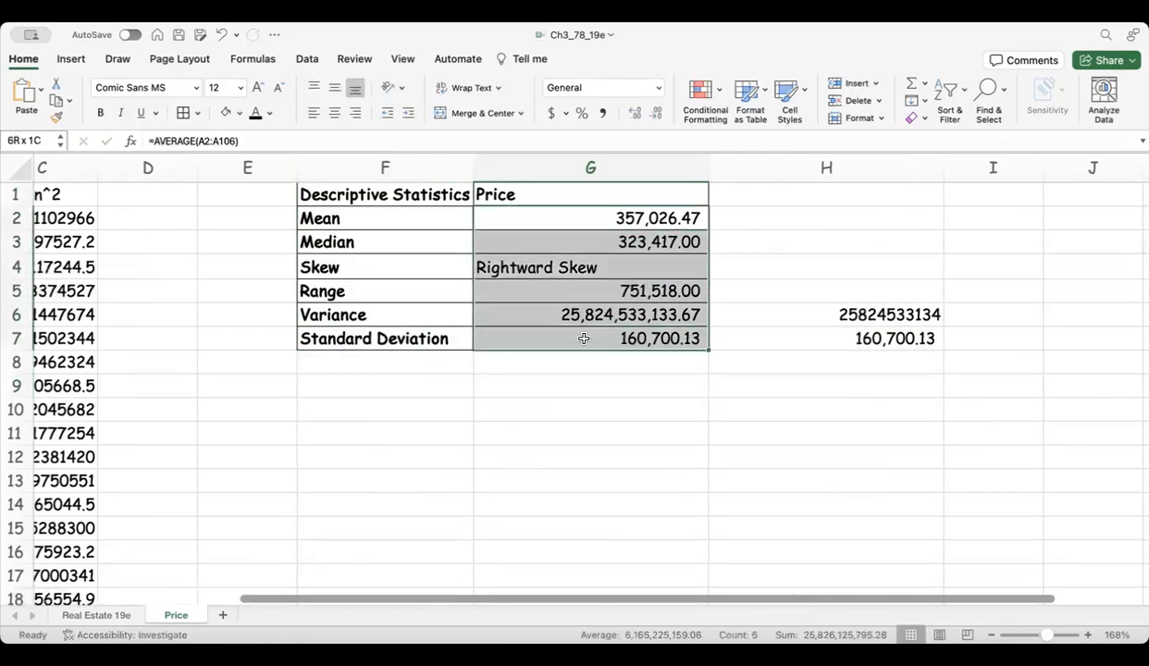
{"action": "left_click", "coordinate": [355, 113]}
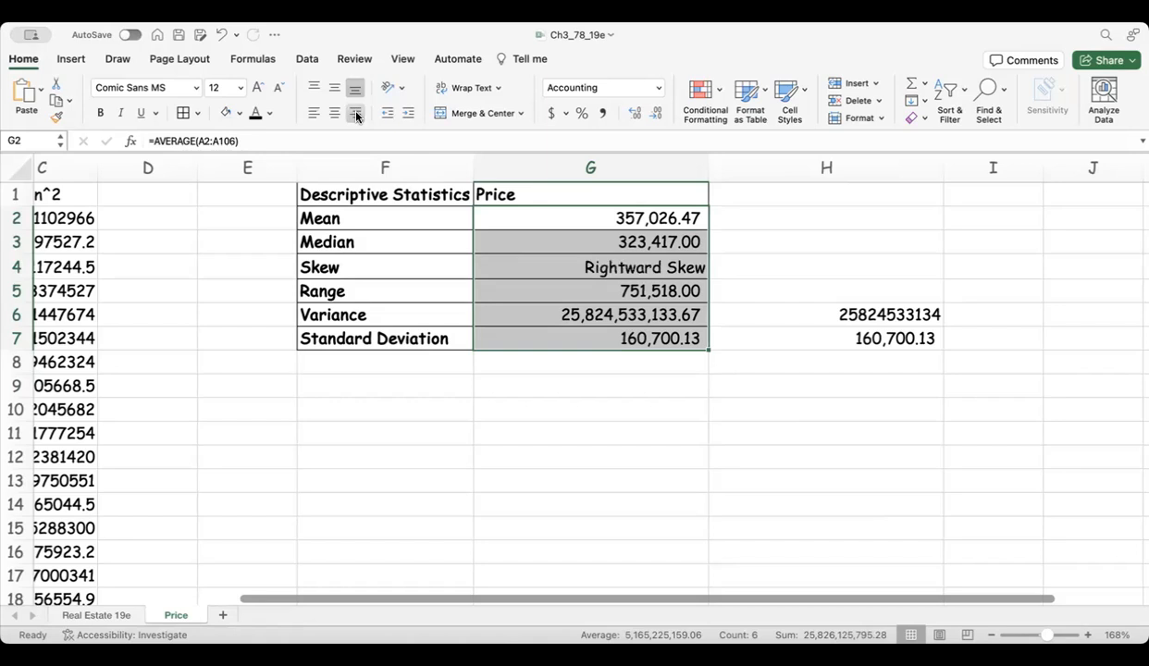
{"action": "left_click", "coordinate": [543, 354]}
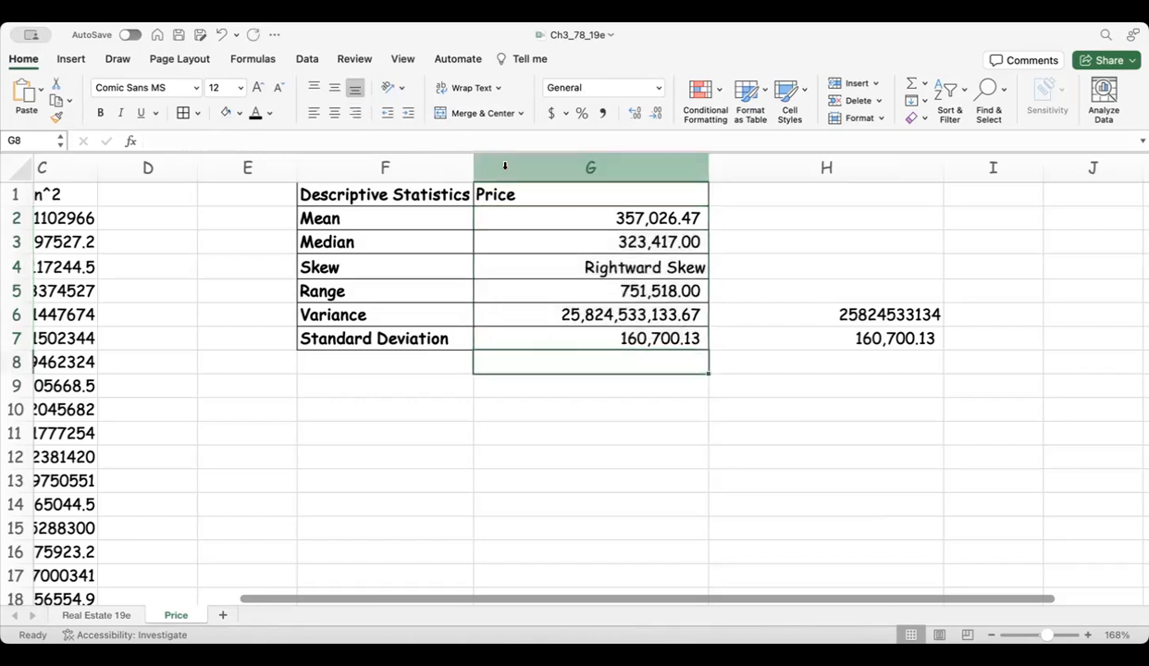
Narrow column G so it closely fits the variance value.
{"action": "left_click_drag", "start_coordinate": [709, 167], "coordinate": [635, 167]}
{"action": "left_click", "coordinate": [602, 457]}
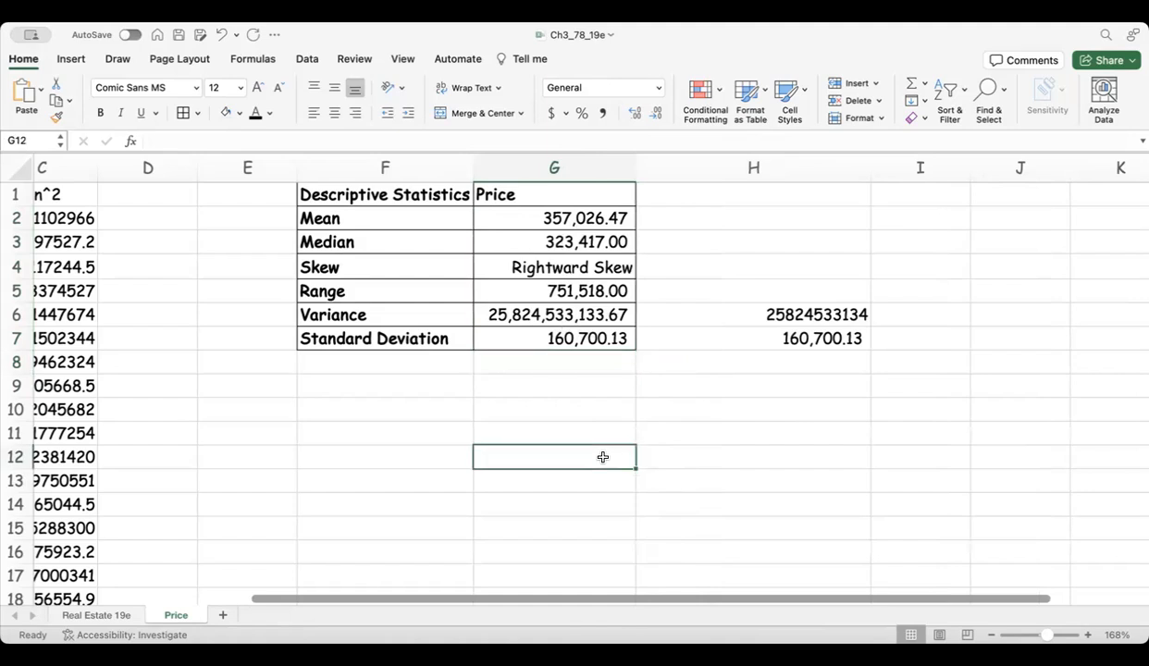
{"action": "scroll", "coordinate": [362, 428], "scroll_direction": "left", "scroll_amount": 5}
{"action": "scroll", "coordinate": [363, 426], "scroll_direction": "right", "scroll_amount": 2}
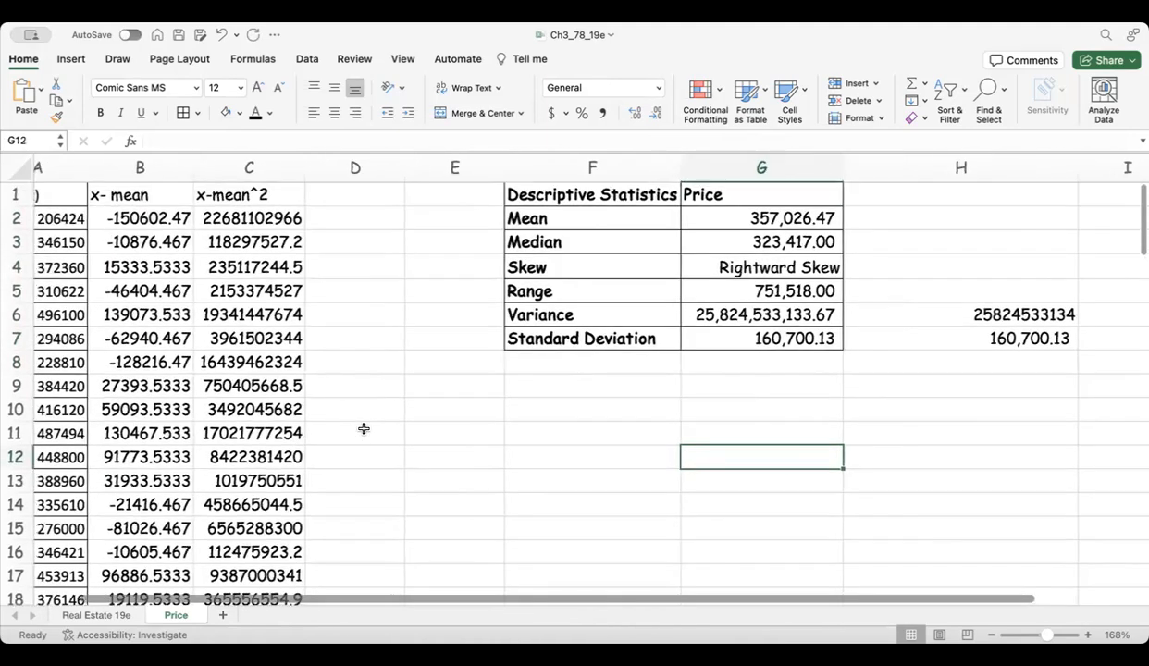